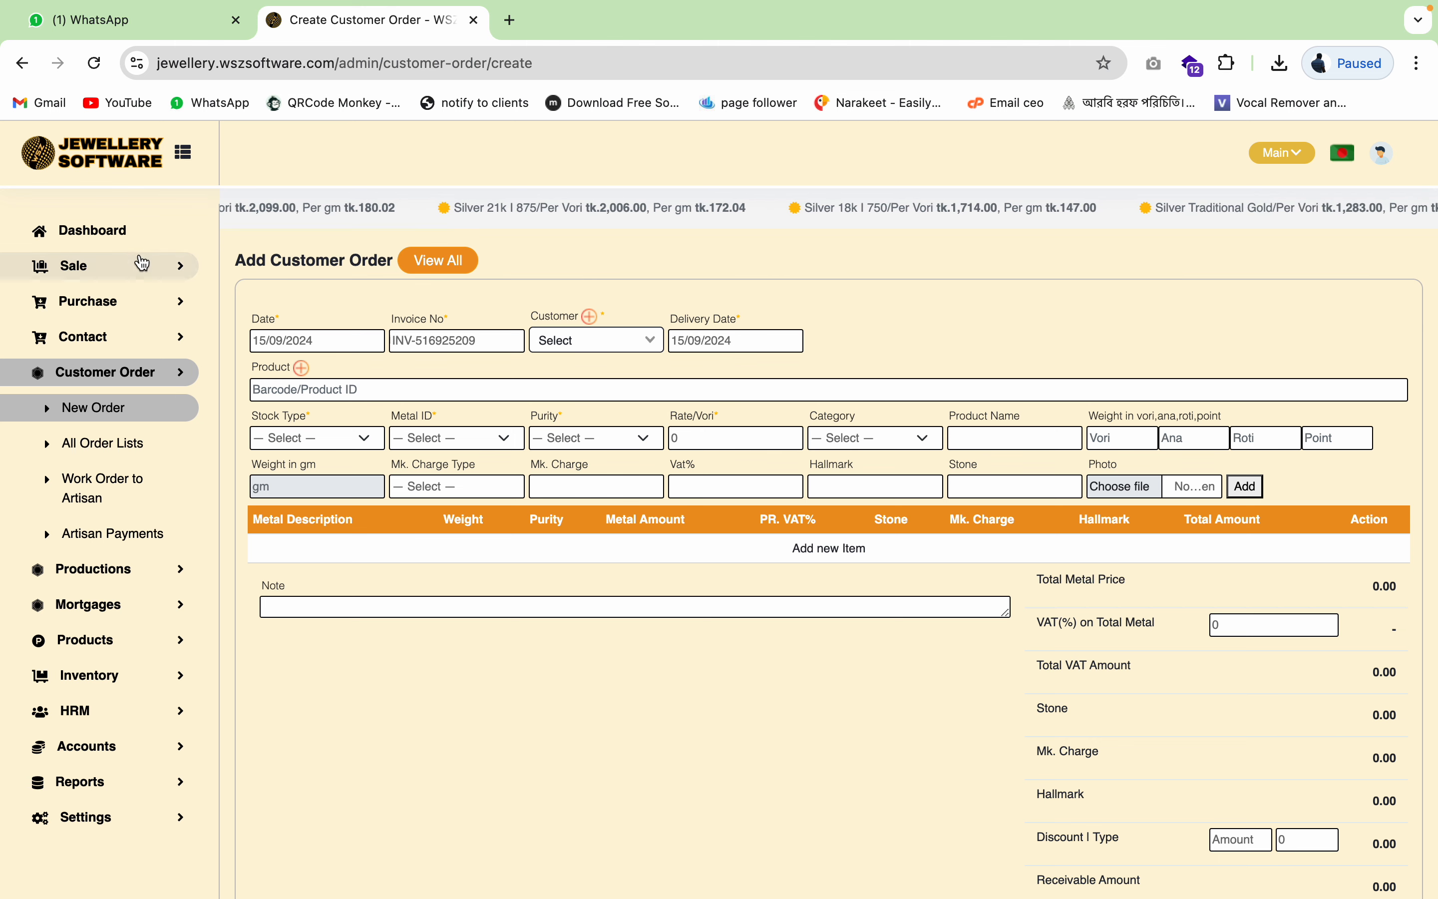
# - Open a blank Add Customer Order form via Customer Order > New Order
pyautogui.click(163, 271)
pyautogui.click(163, 271)
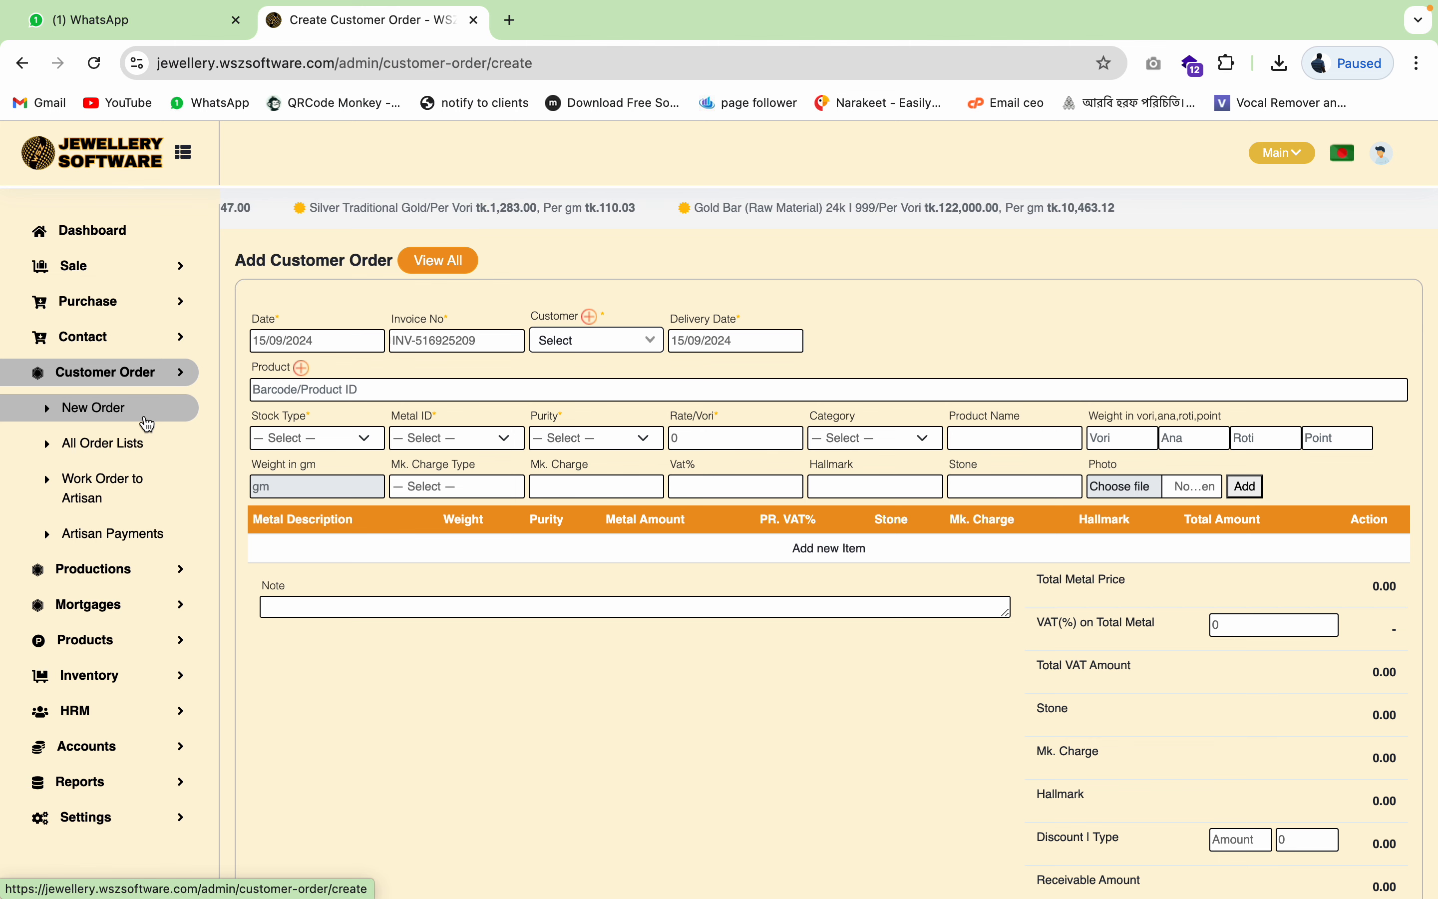
pyautogui.click(119, 420)
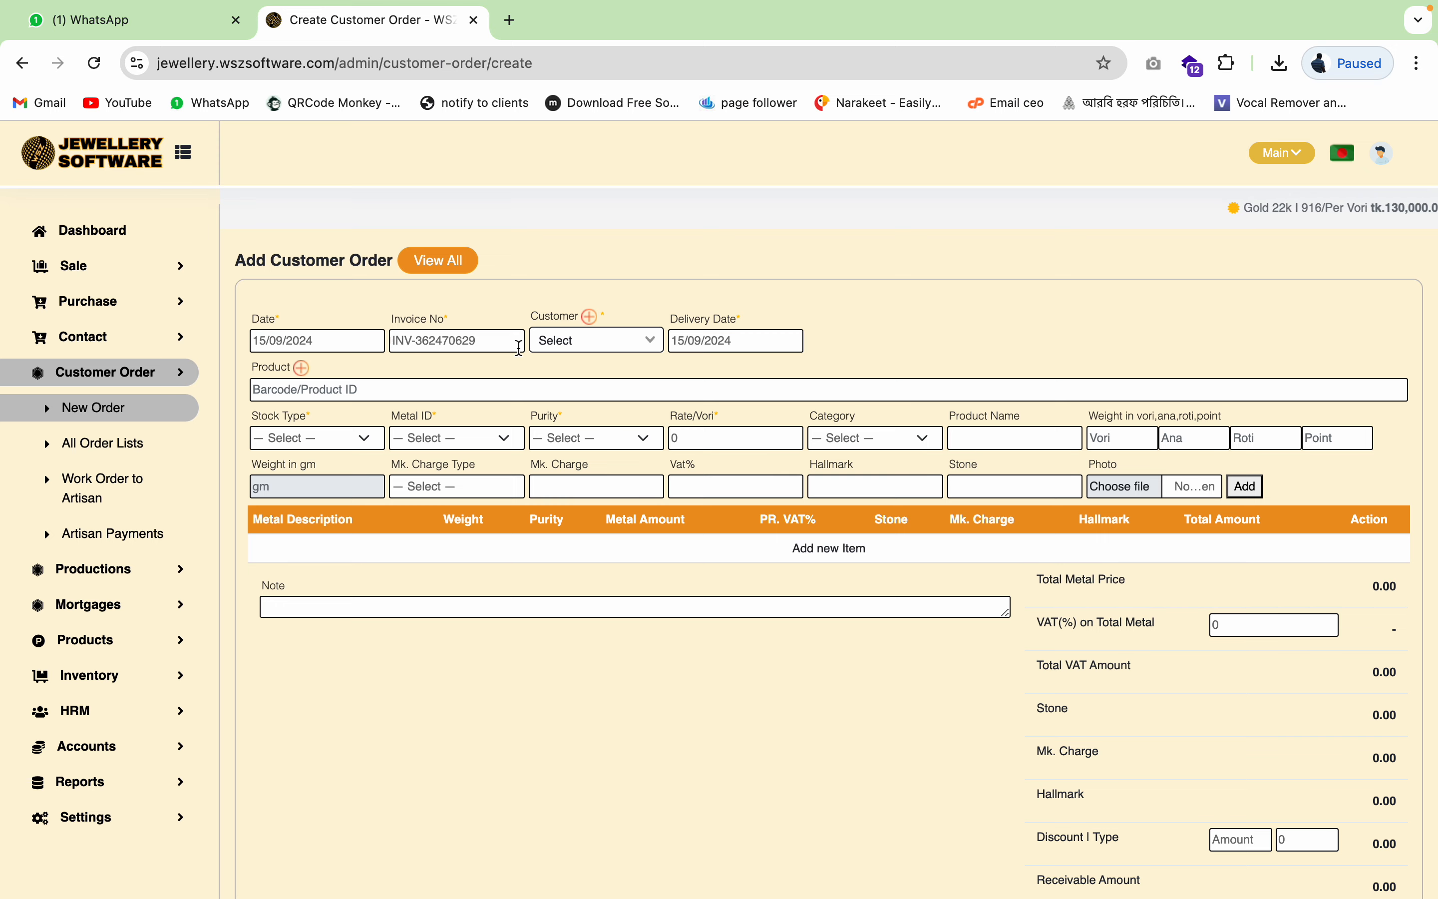
# - Create a customer with the contact name and contact number, and submit them for this order
pyautogui.click(590, 317)
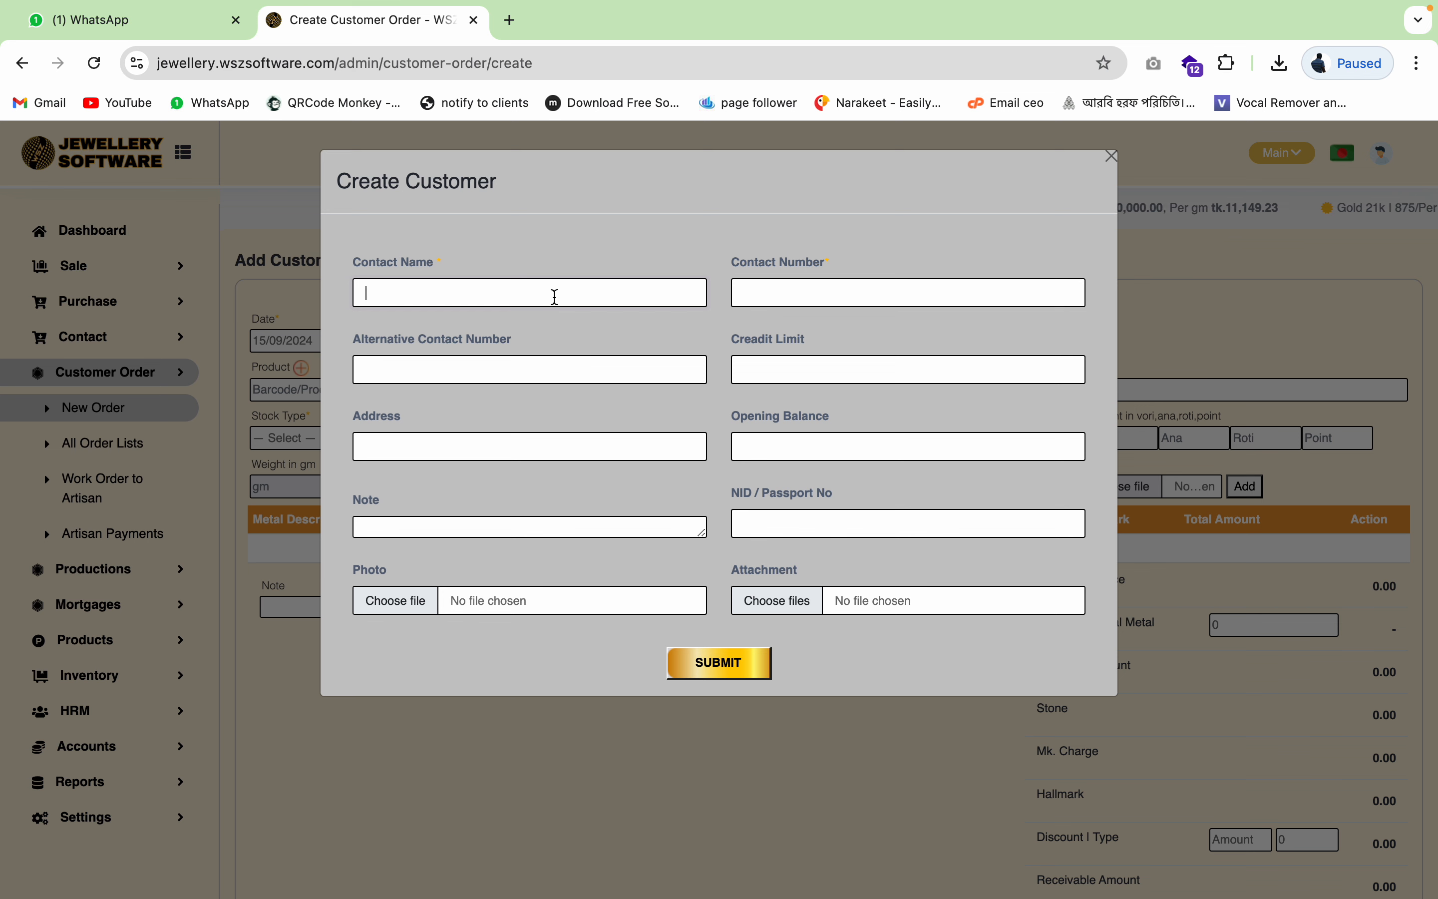
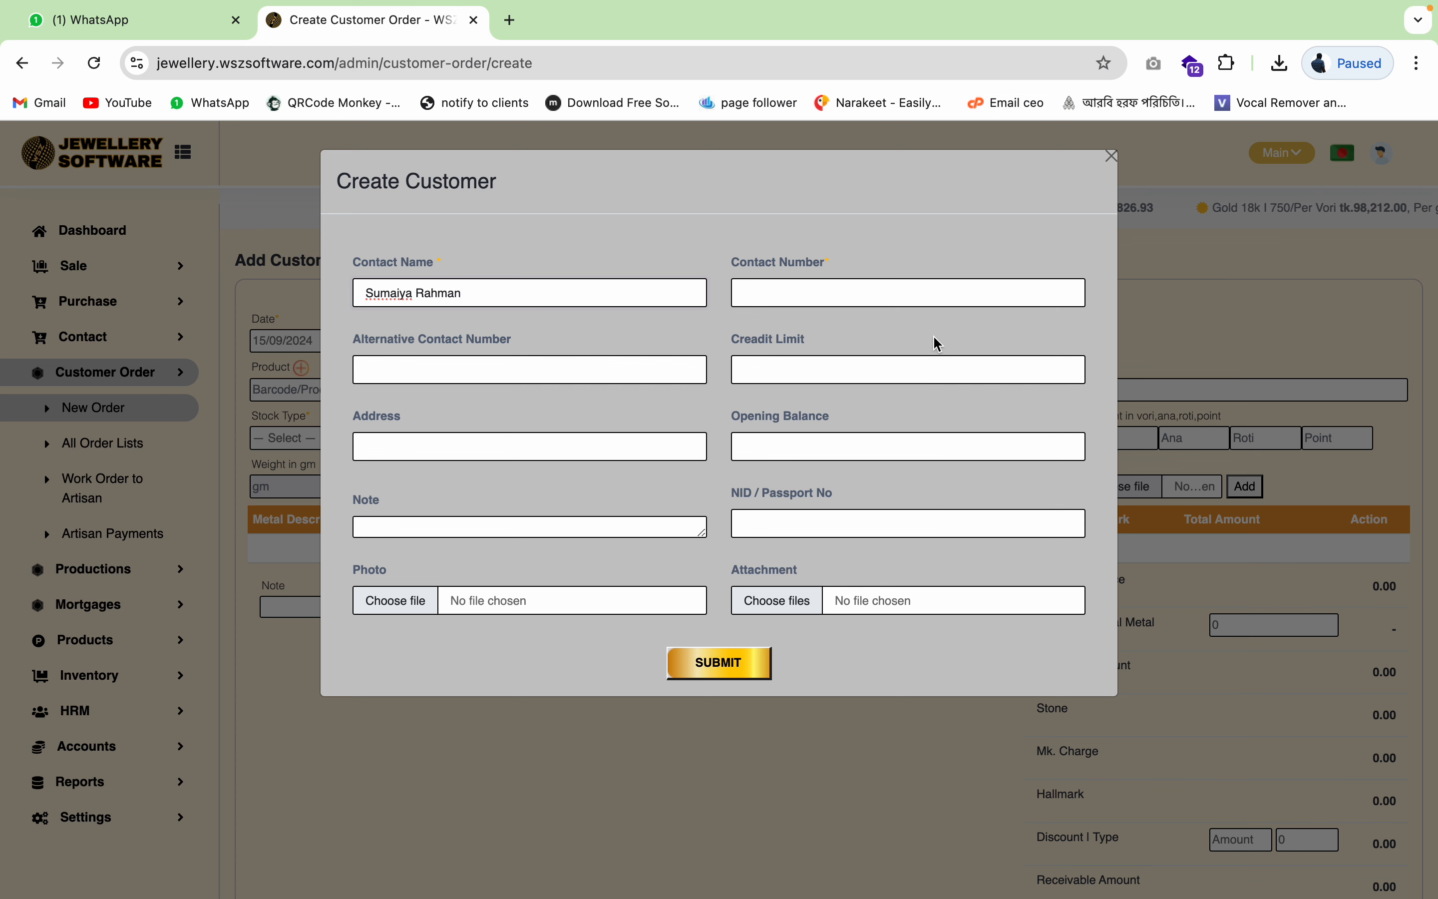
pyautogui.click(933, 299)
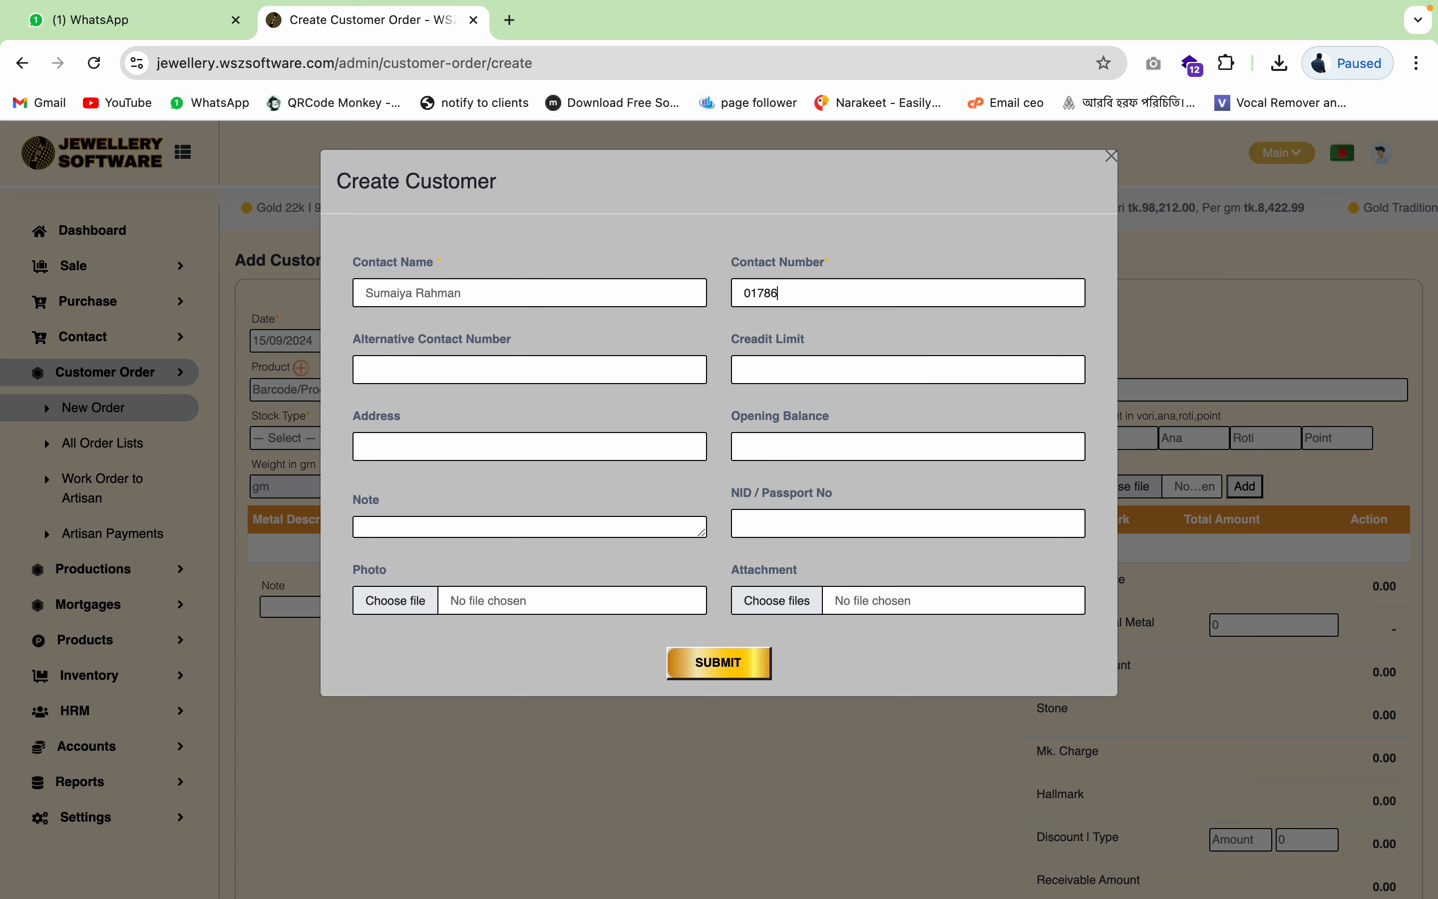
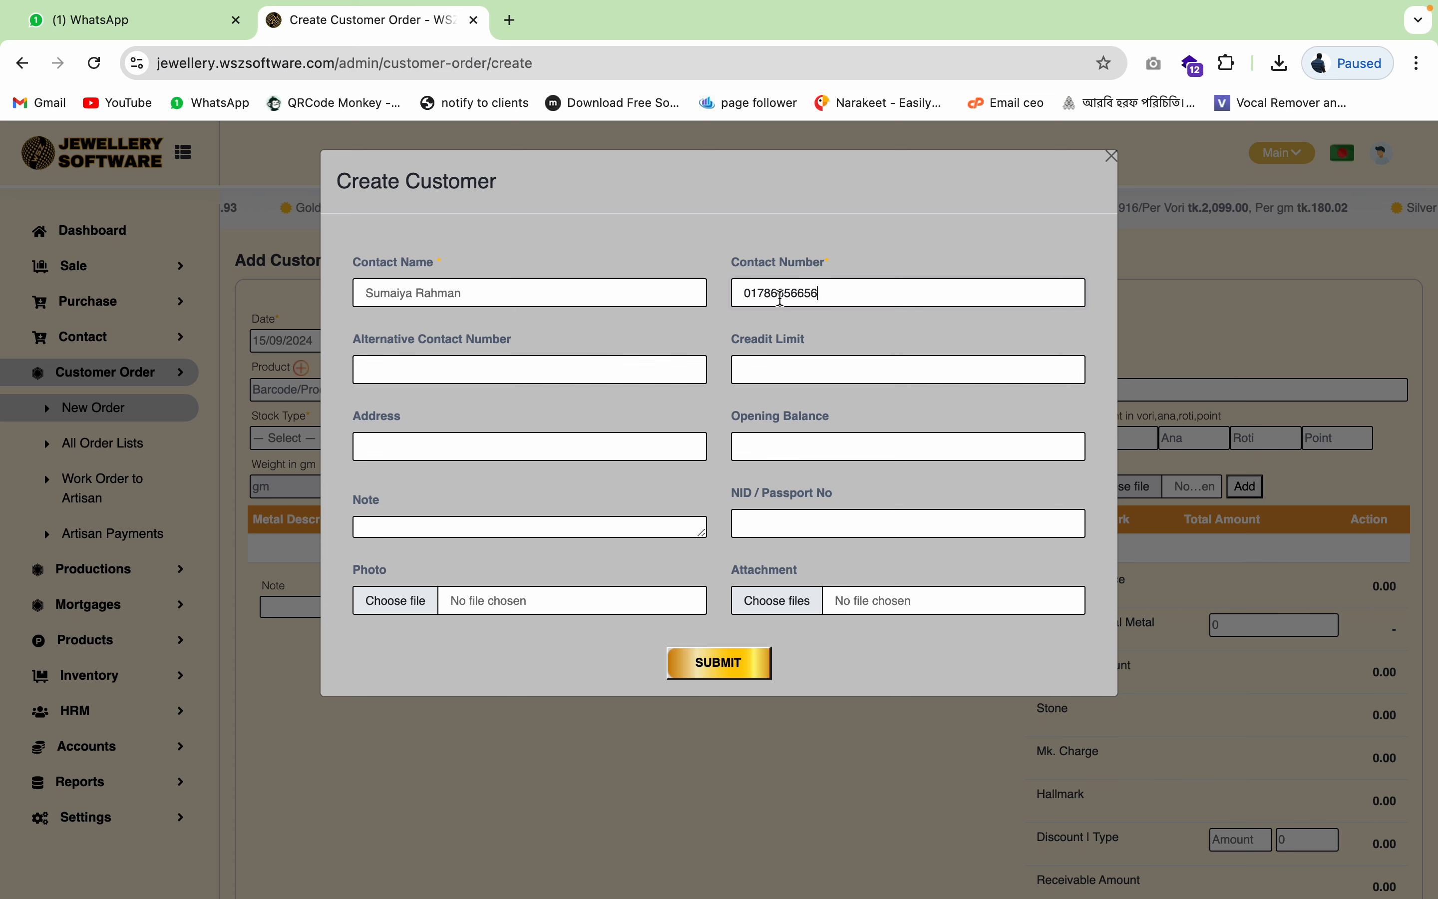
pyautogui.click(796, 446)
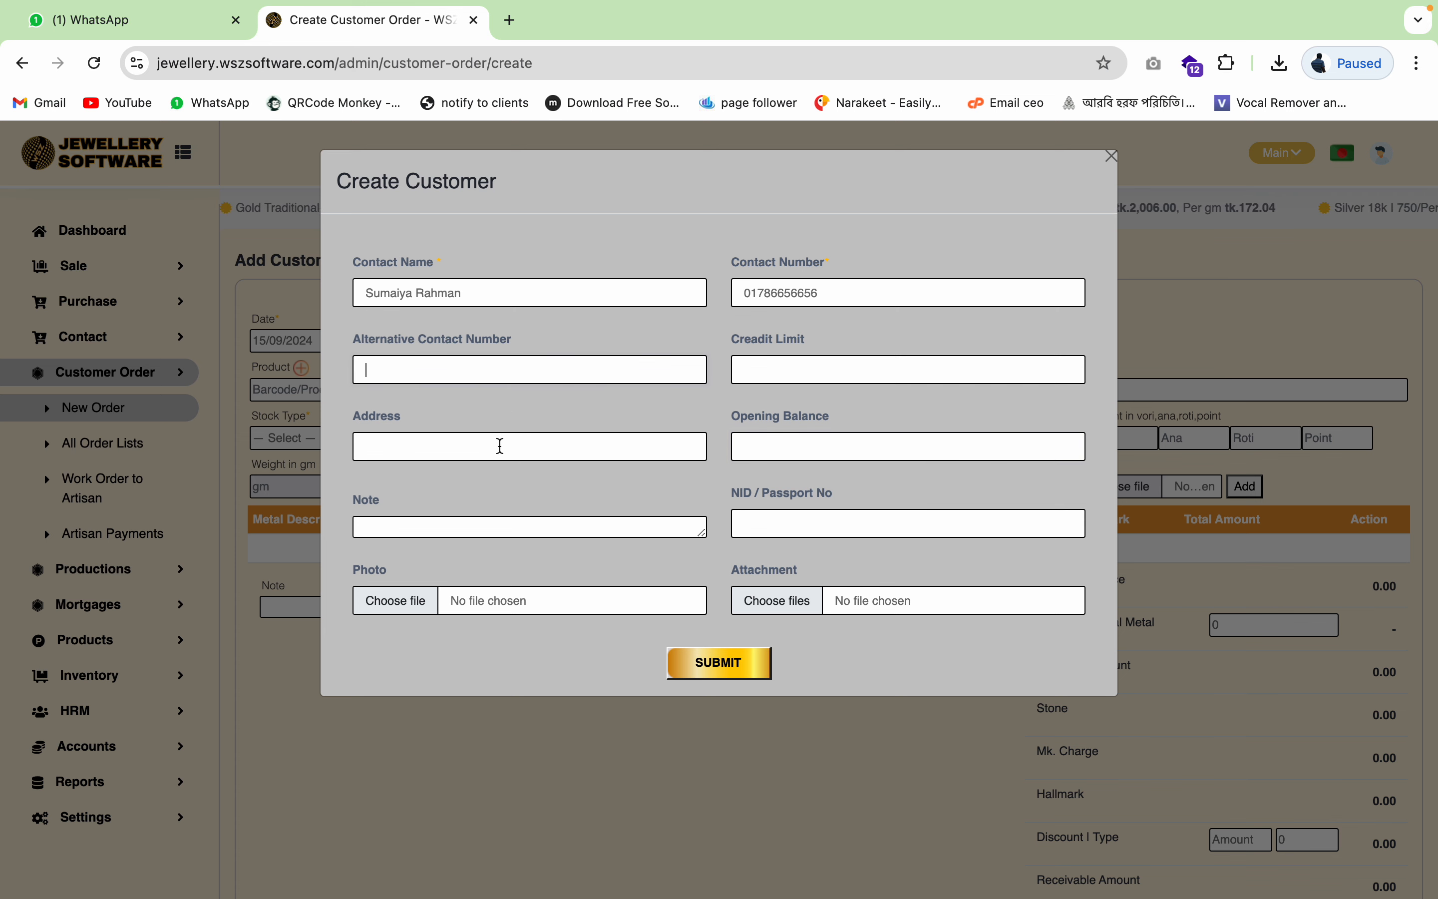
pyautogui.click(501, 446)
pyautogui.click(421, 529)
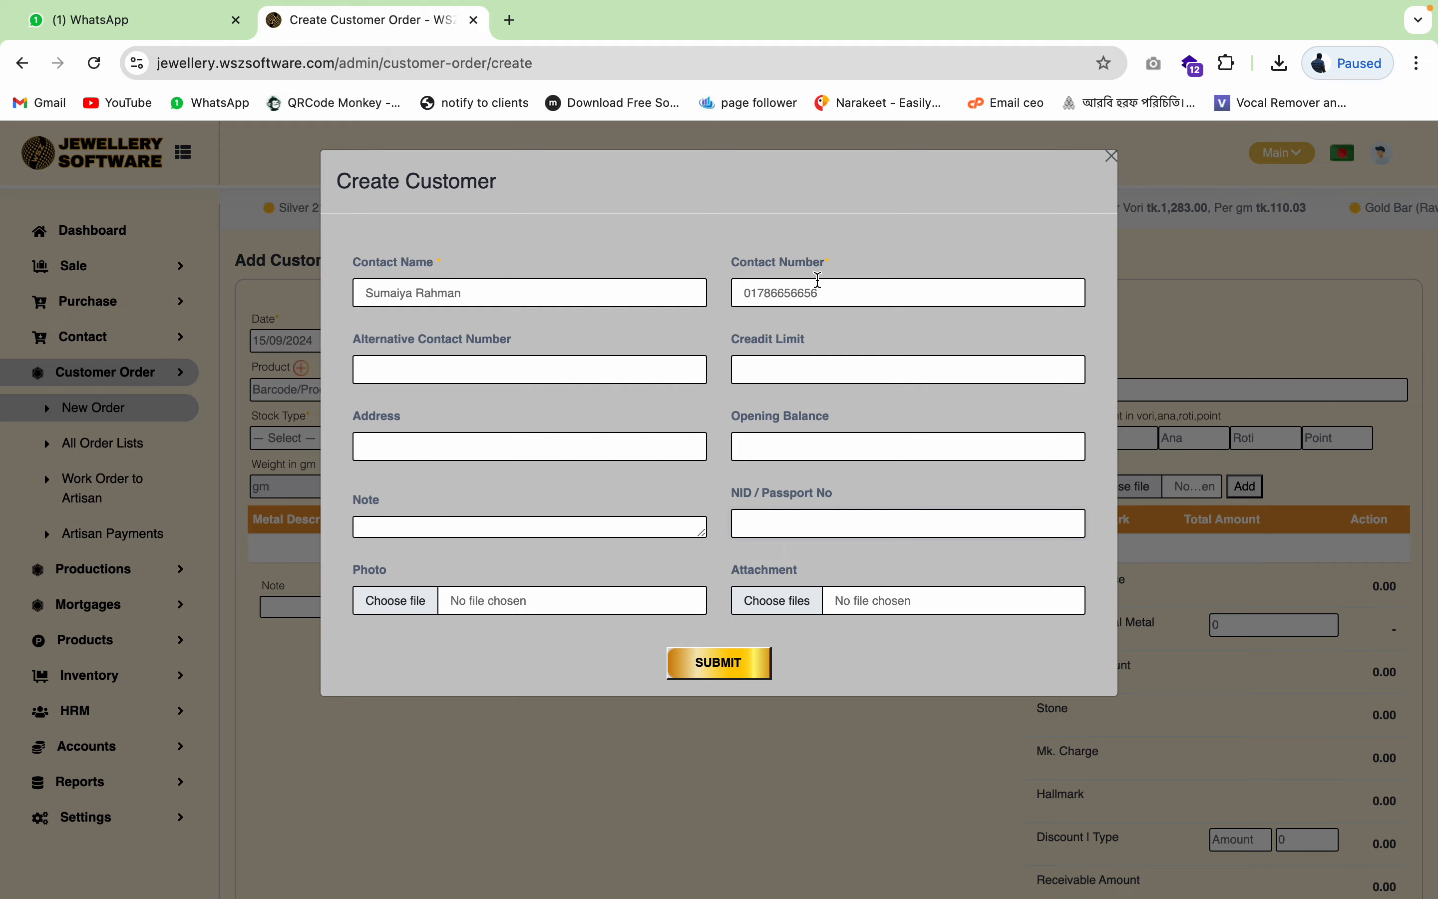
pyautogui.click(738, 668)
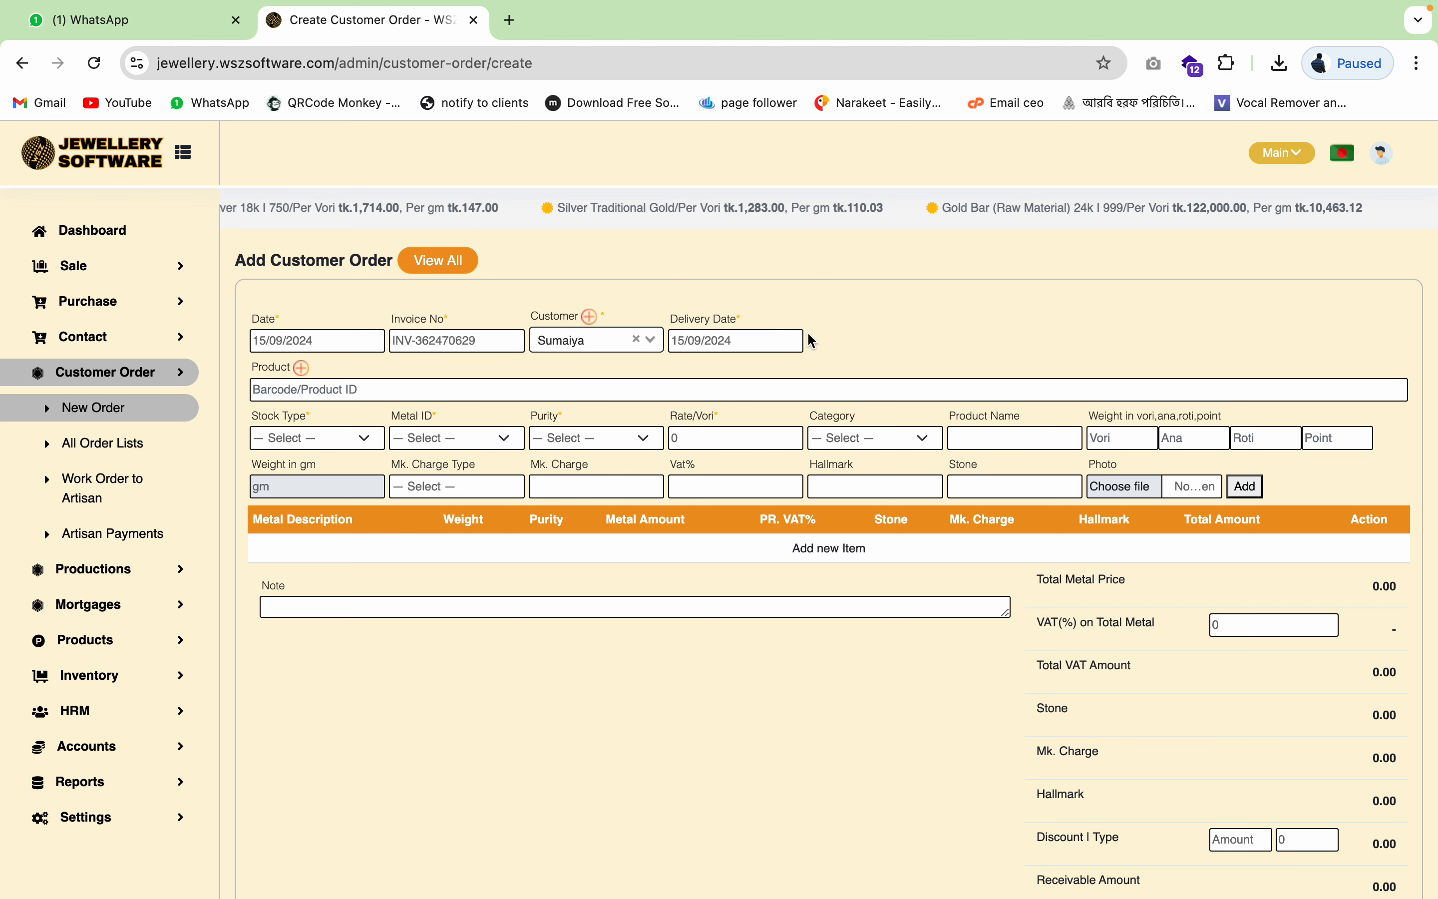
# - Pick 22 September 2024 as the order's delivery date
pyautogui.click(769, 341)
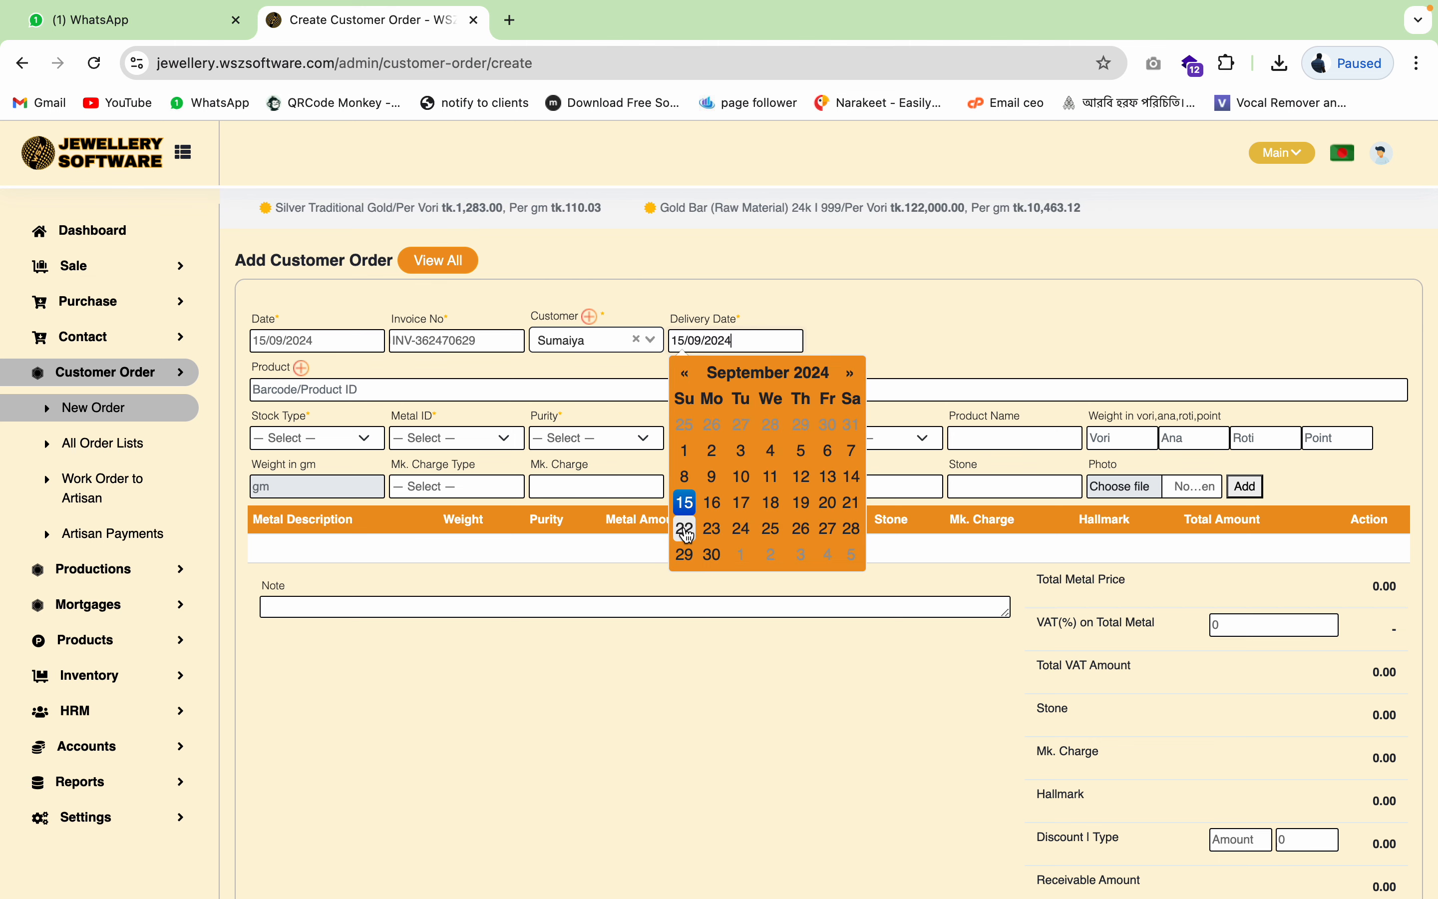
pyautogui.click(685, 528)
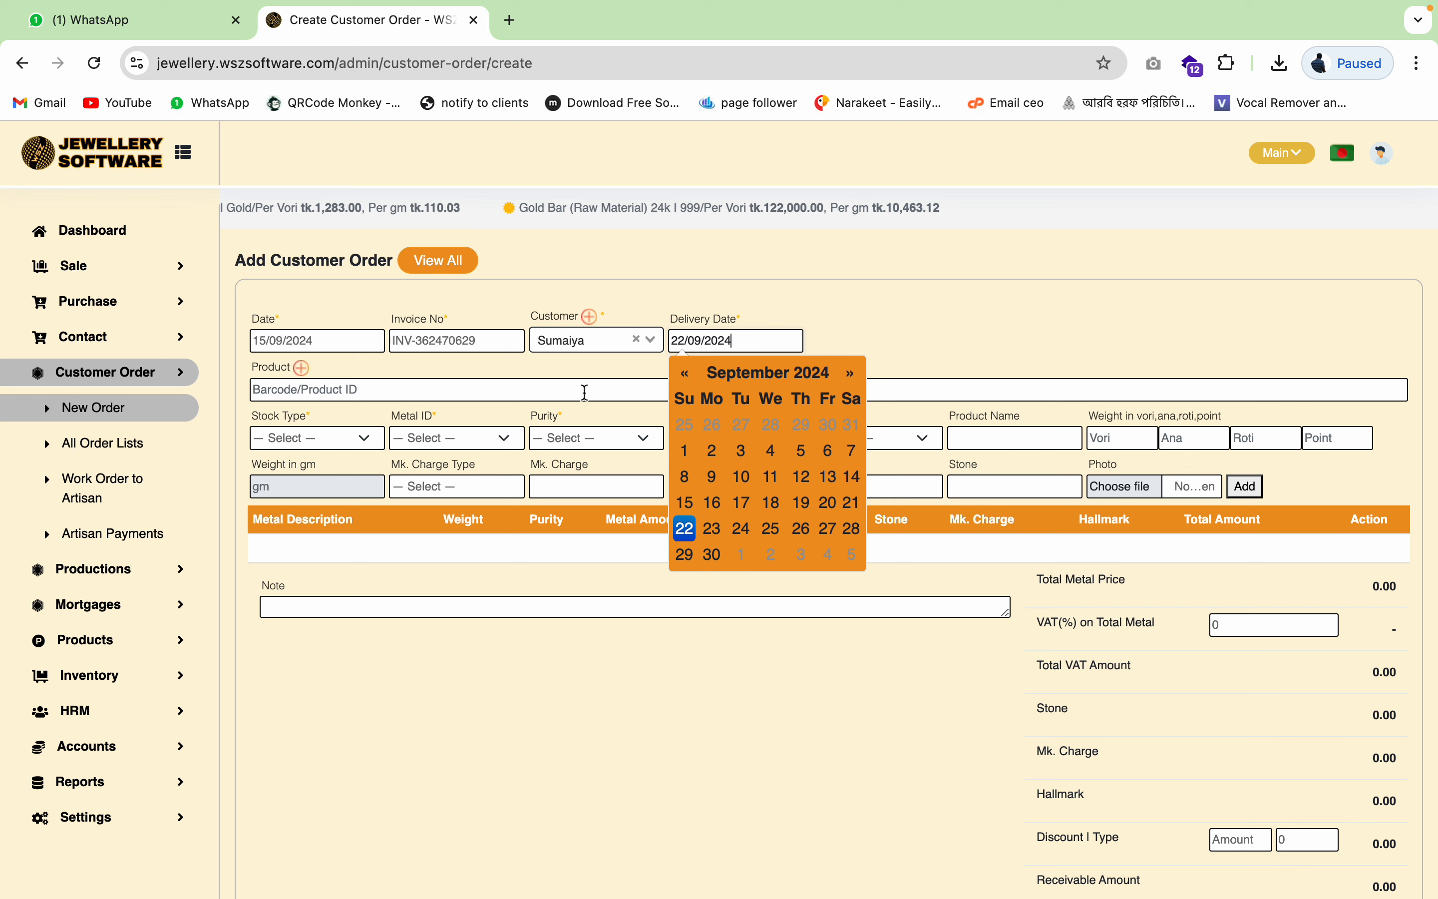
pyautogui.click(610, 375)
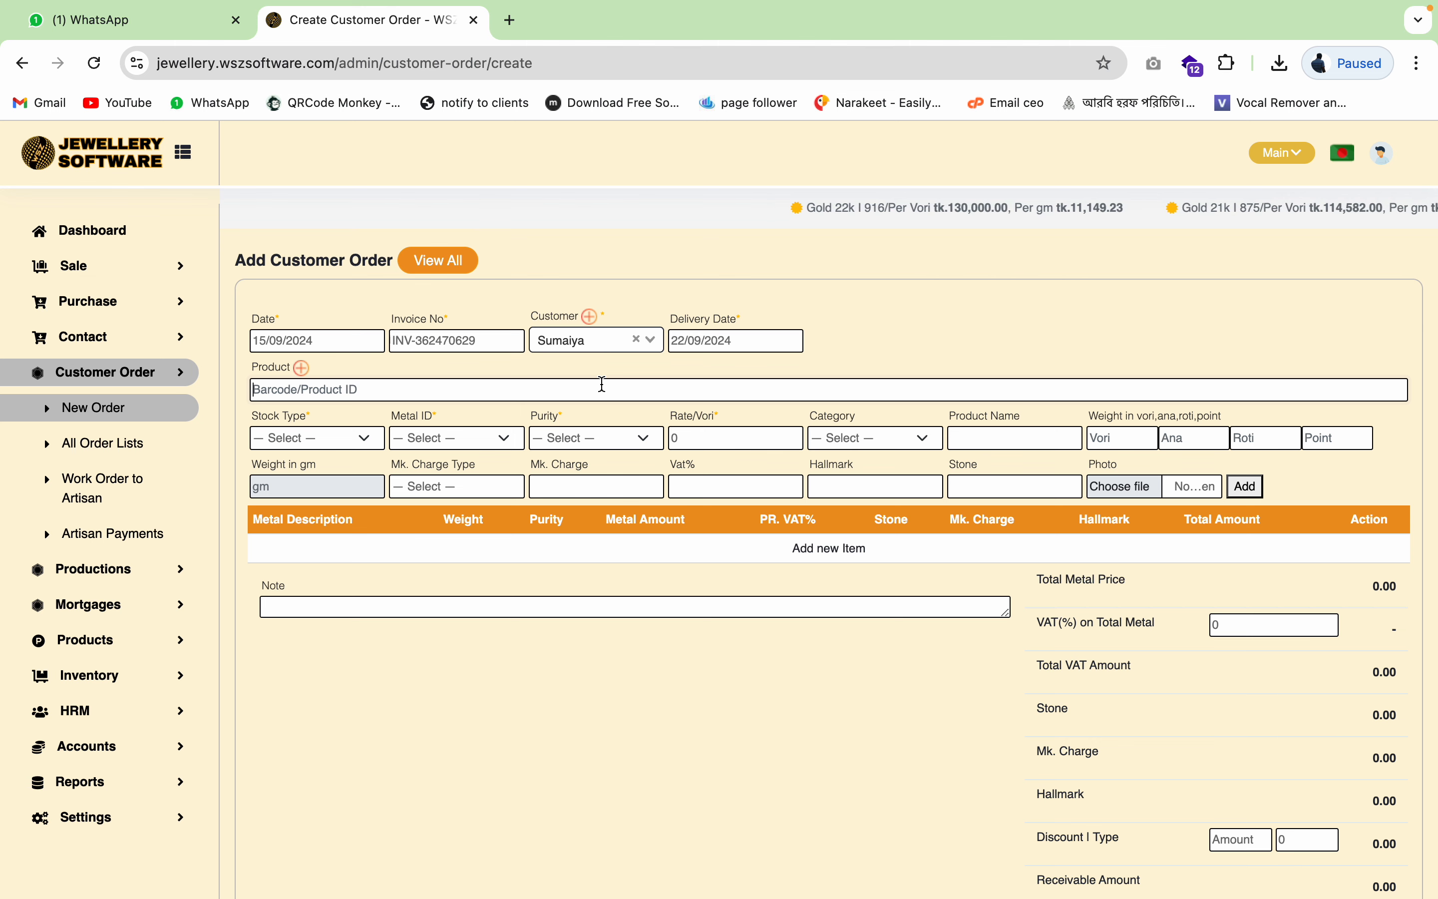
# - Fill the item from Bangle (code 002): 21k gold, 2 vori 7 ana, no photo attached
pyautogui.write('f')
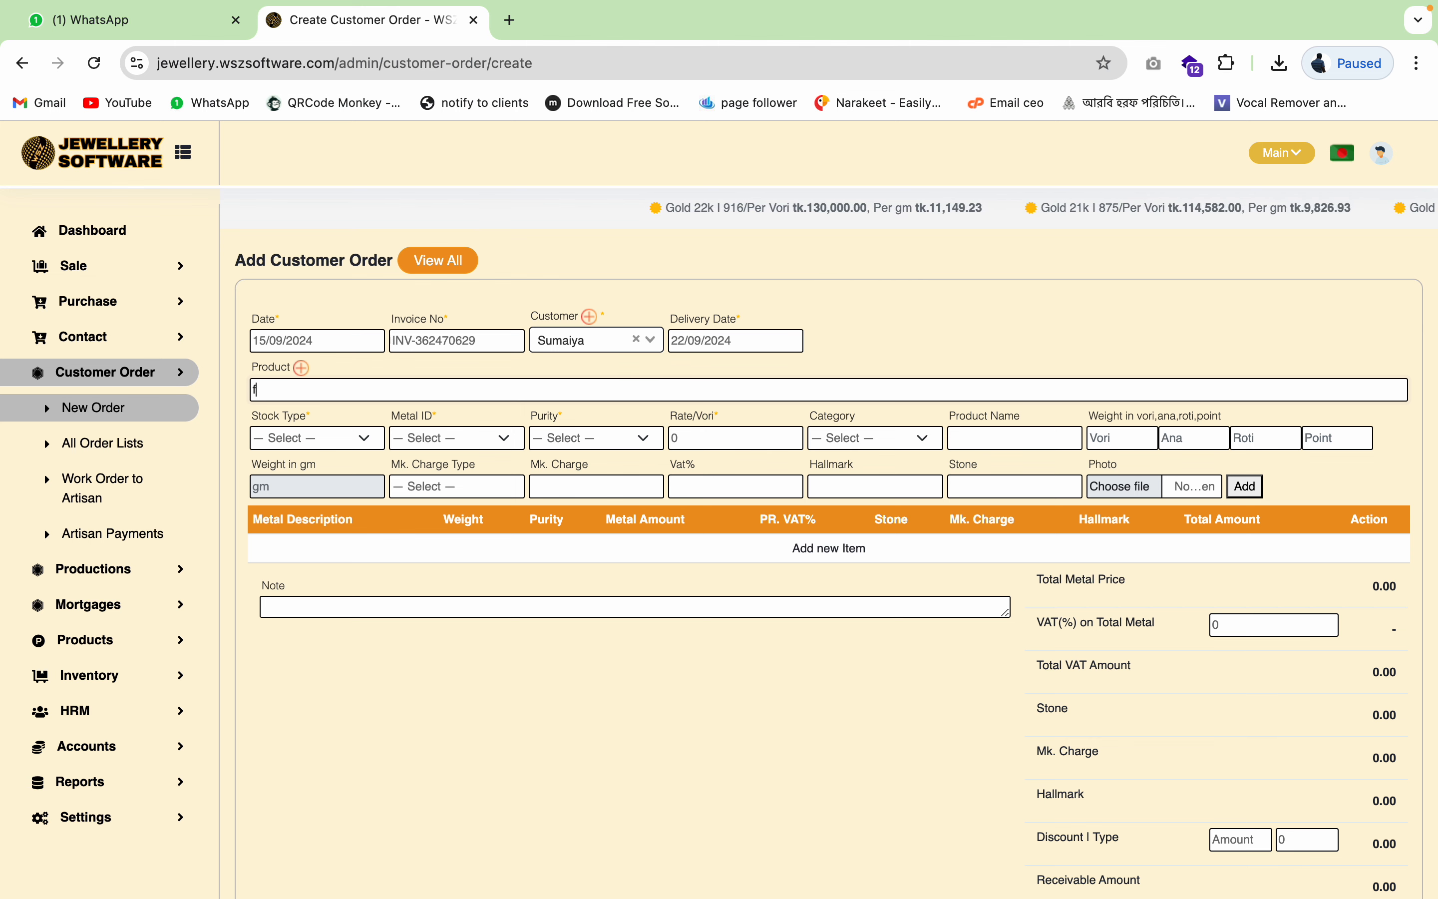
pyautogui.press('BackSpace')
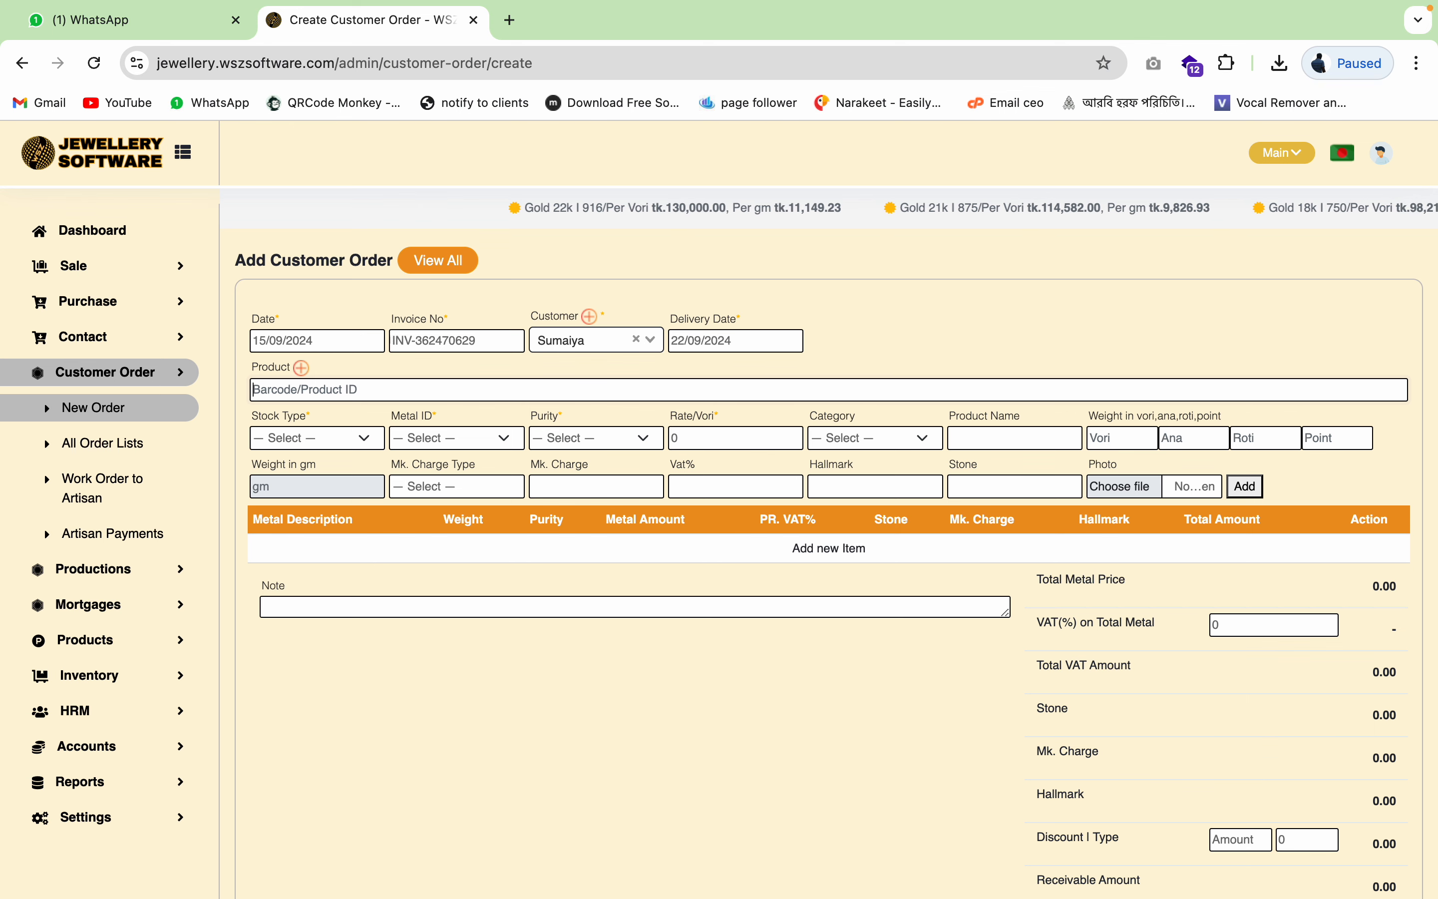
pyautogui.write('0')
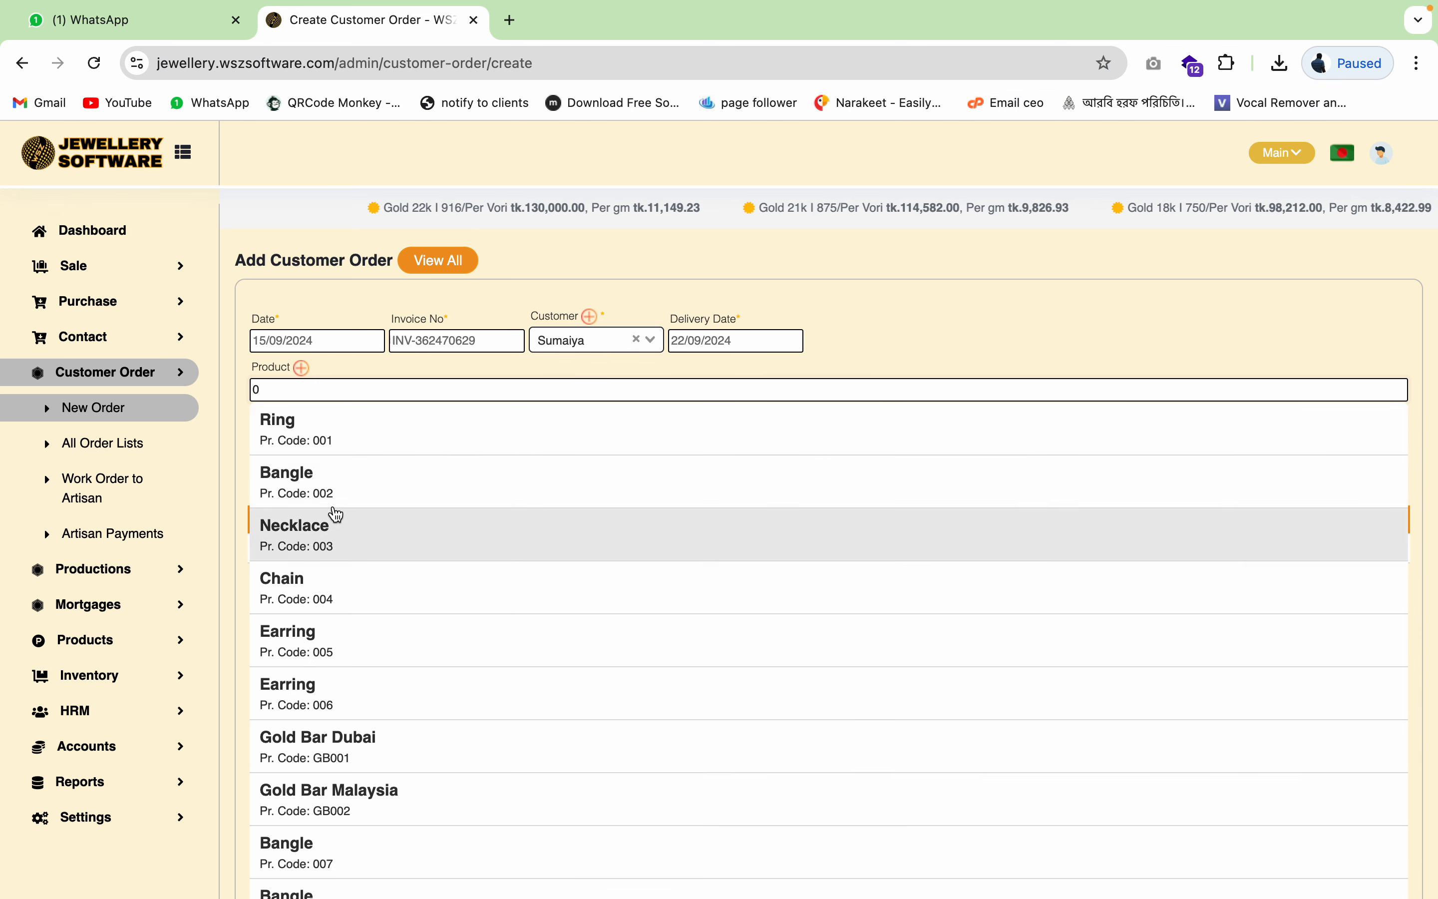
pyautogui.click(342, 487)
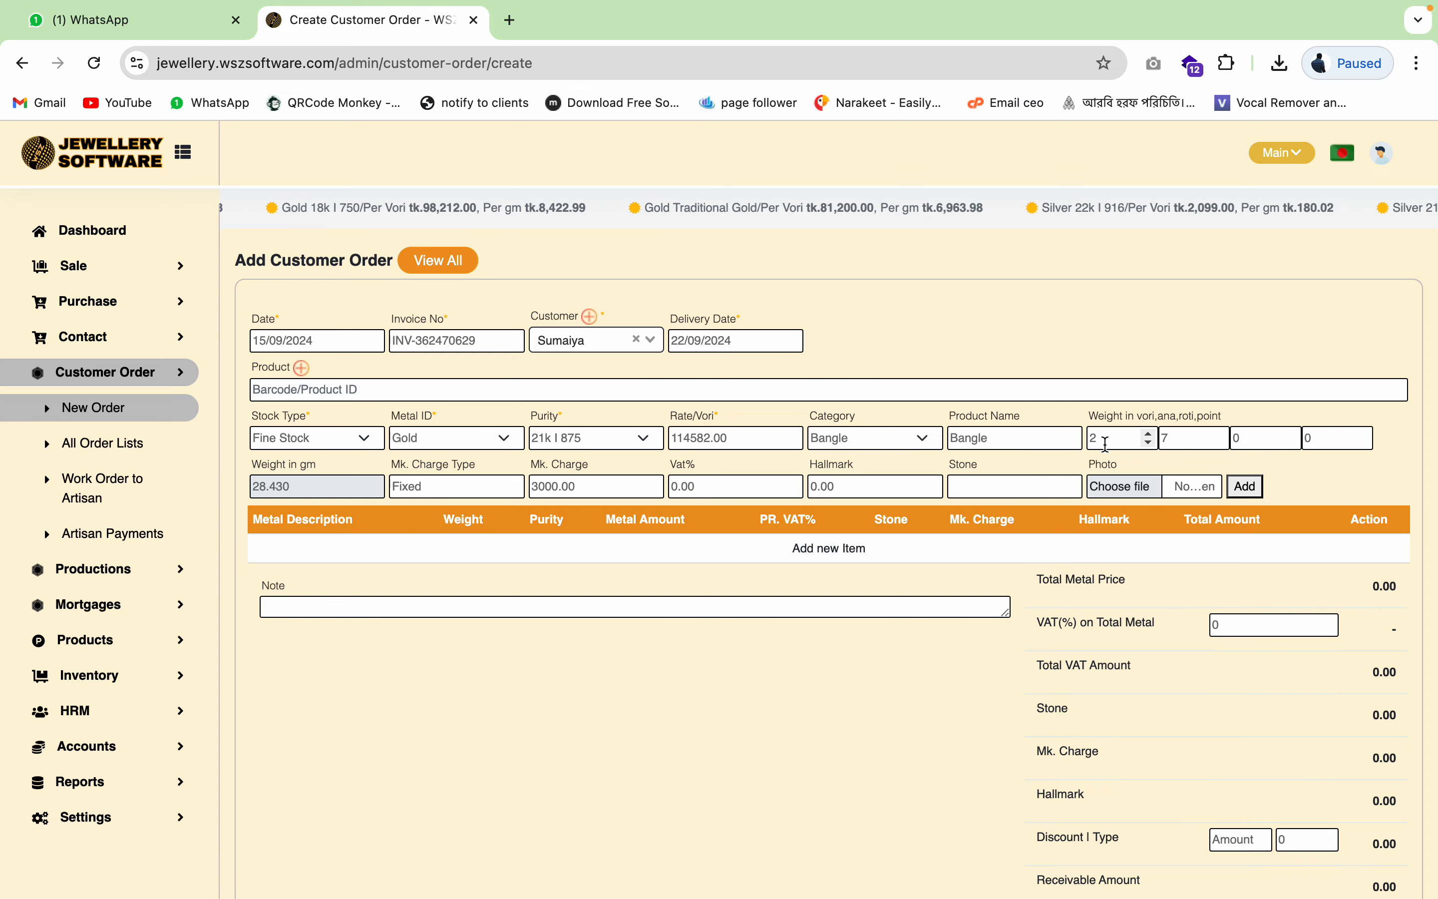
pyautogui.click(1123, 486)
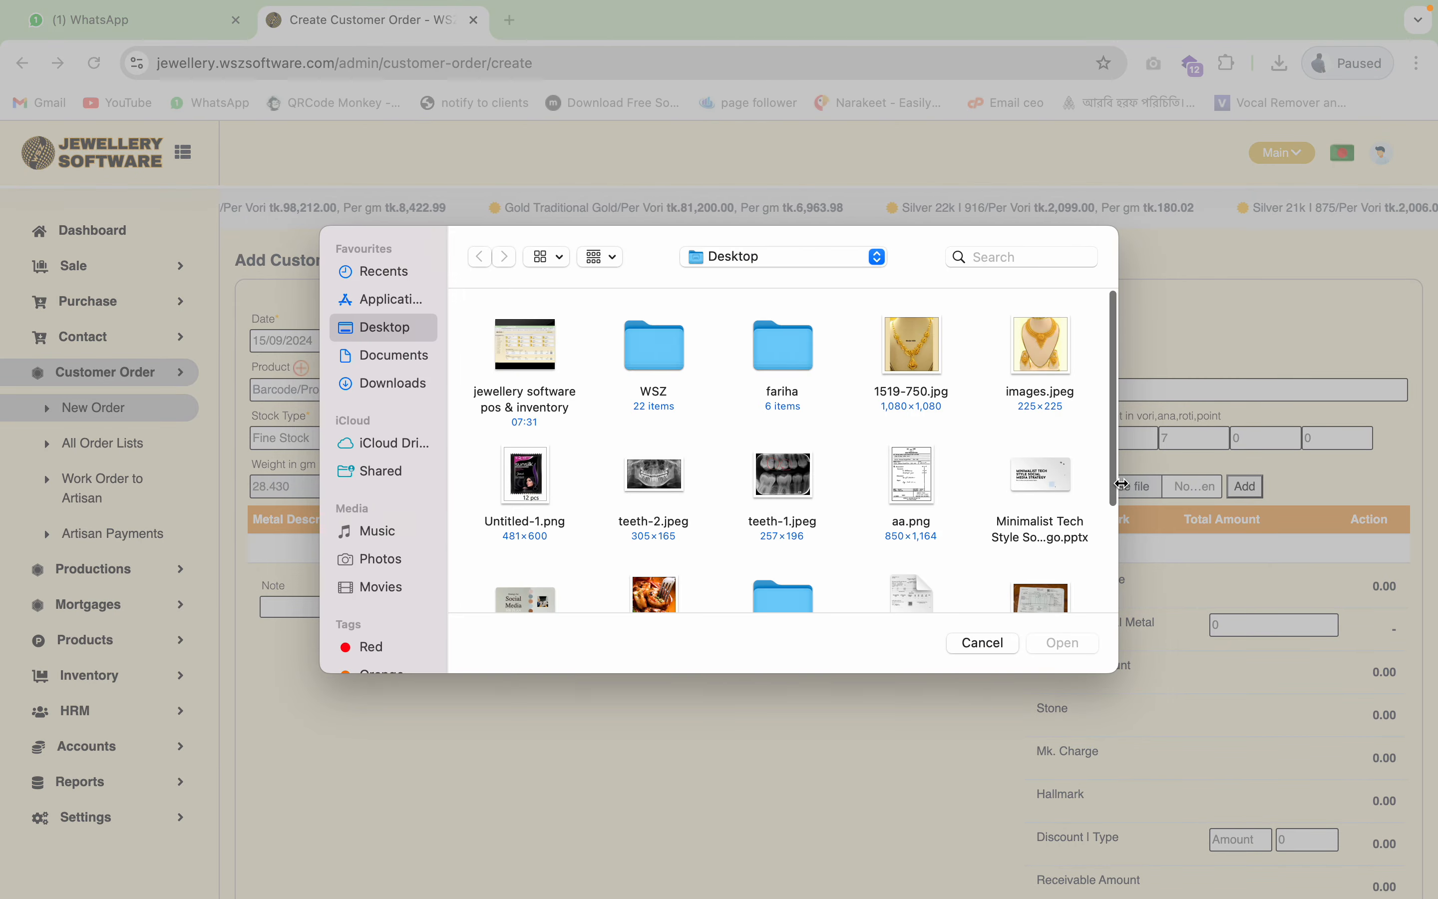
pyautogui.click(984, 643)
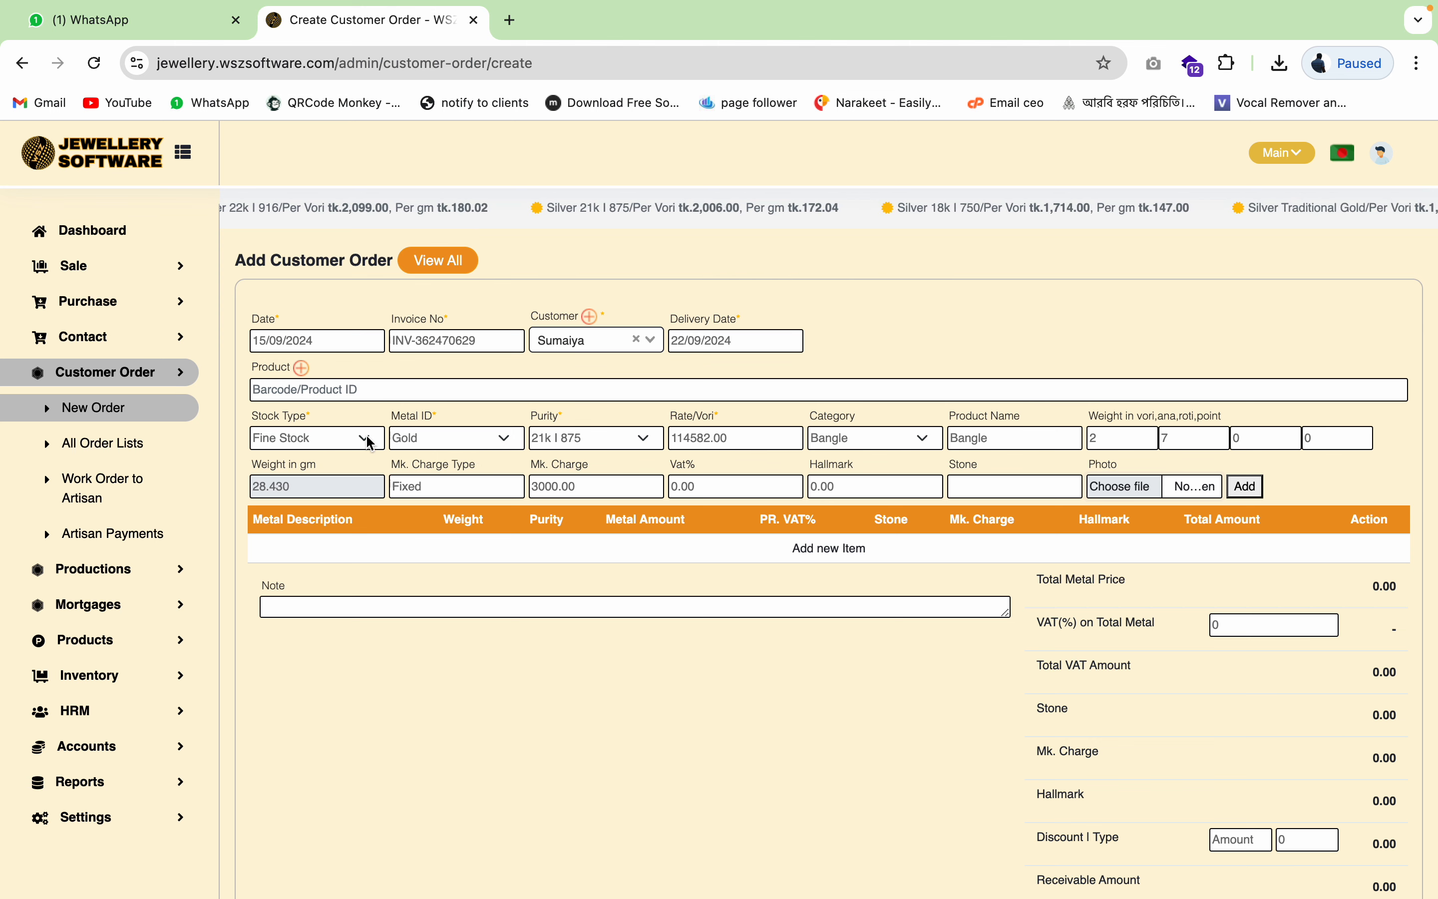
# - Add a Necklace item with the images.jpeg photo, then remove that 282,379.62 line again
pyautogui.click(882, 441)
pyautogui.click(872, 459)
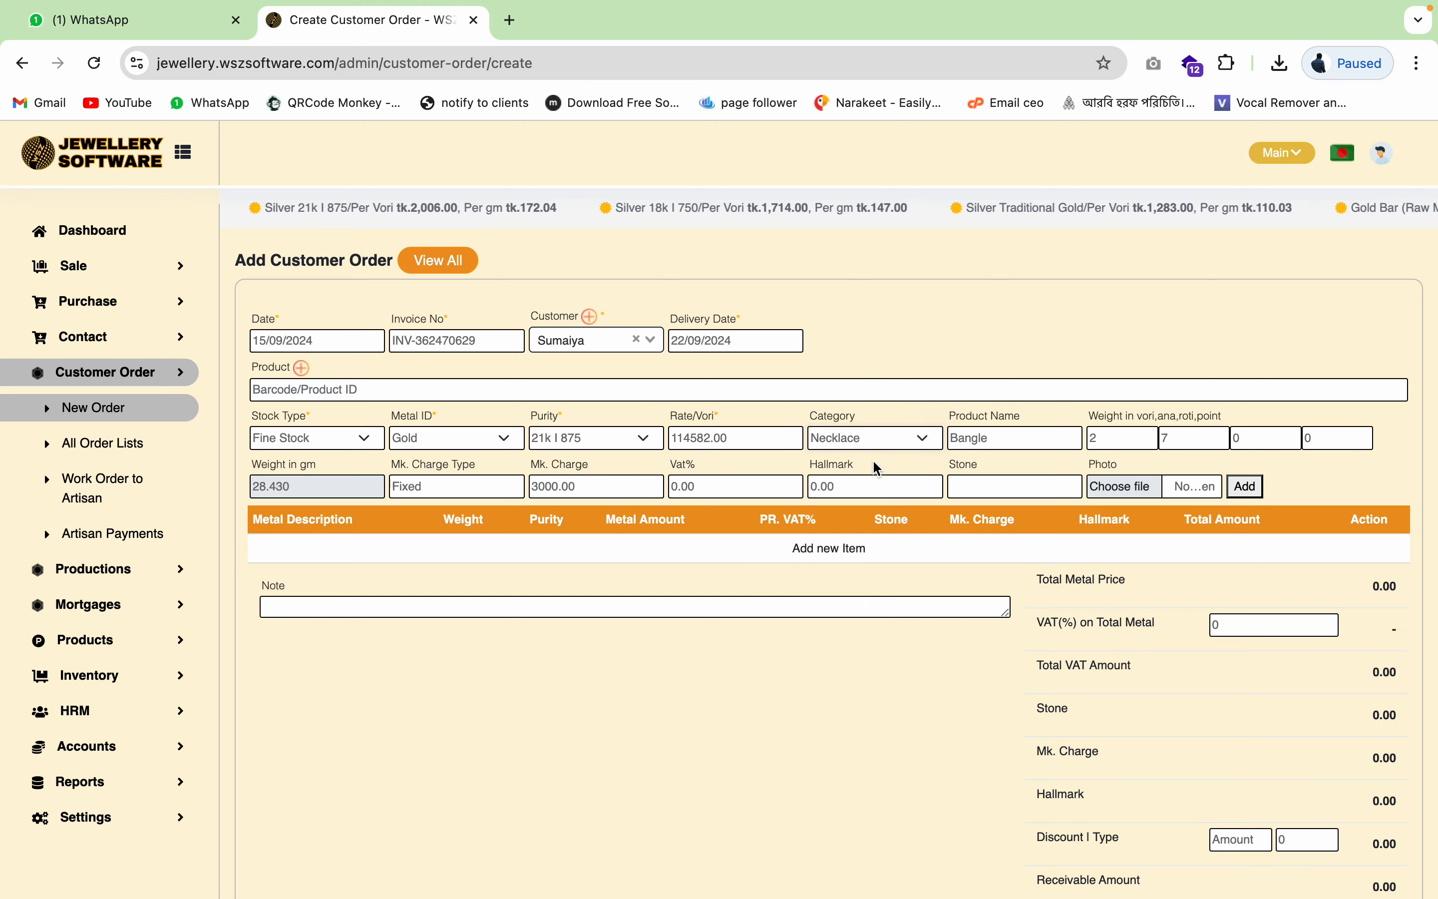
pyautogui.click(1018, 432)
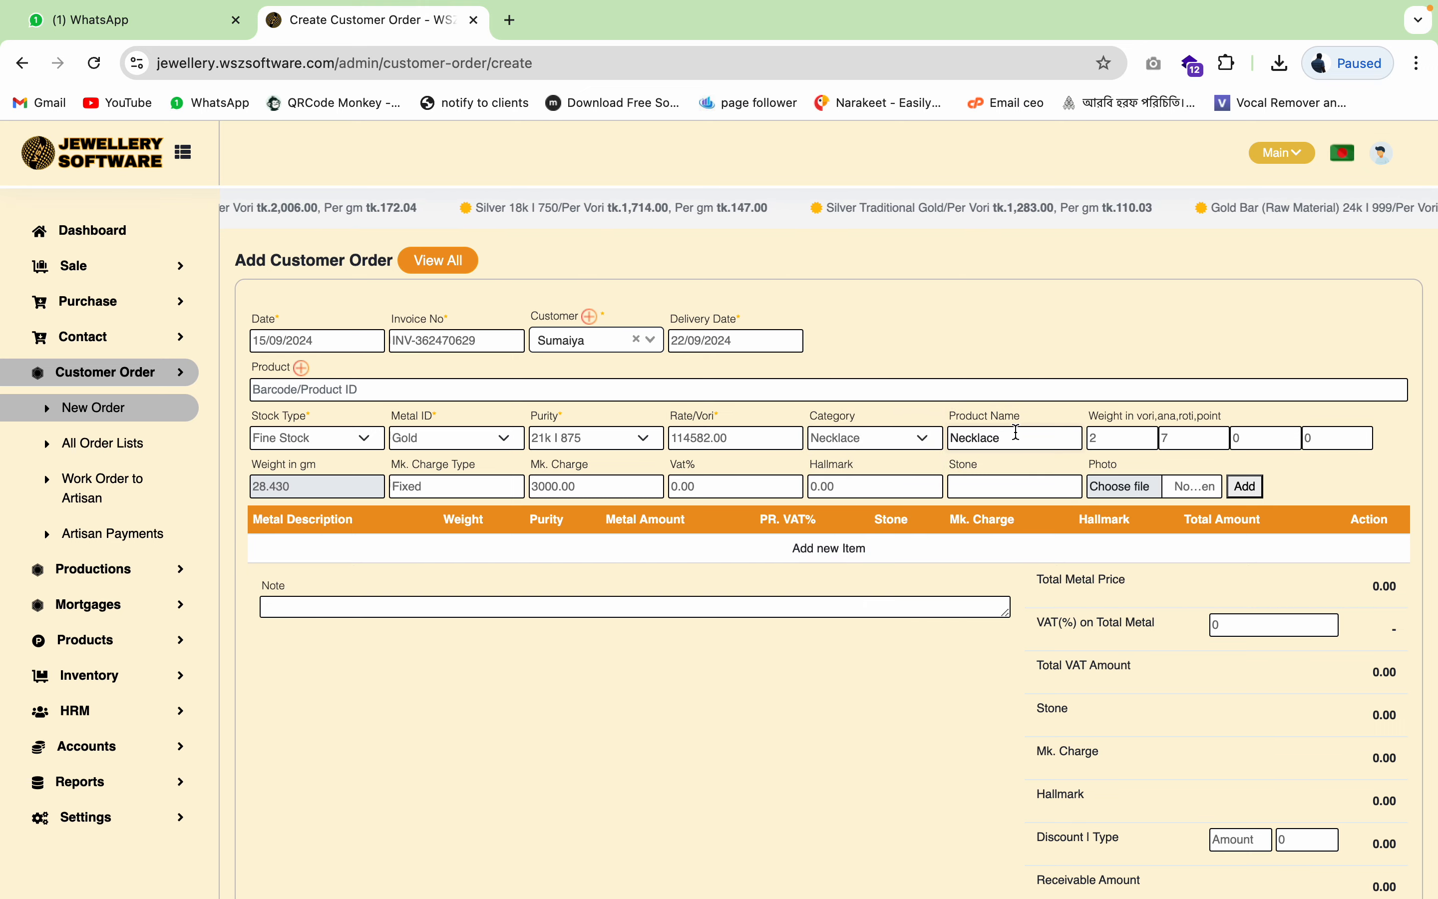
pyautogui.click(1129, 489)
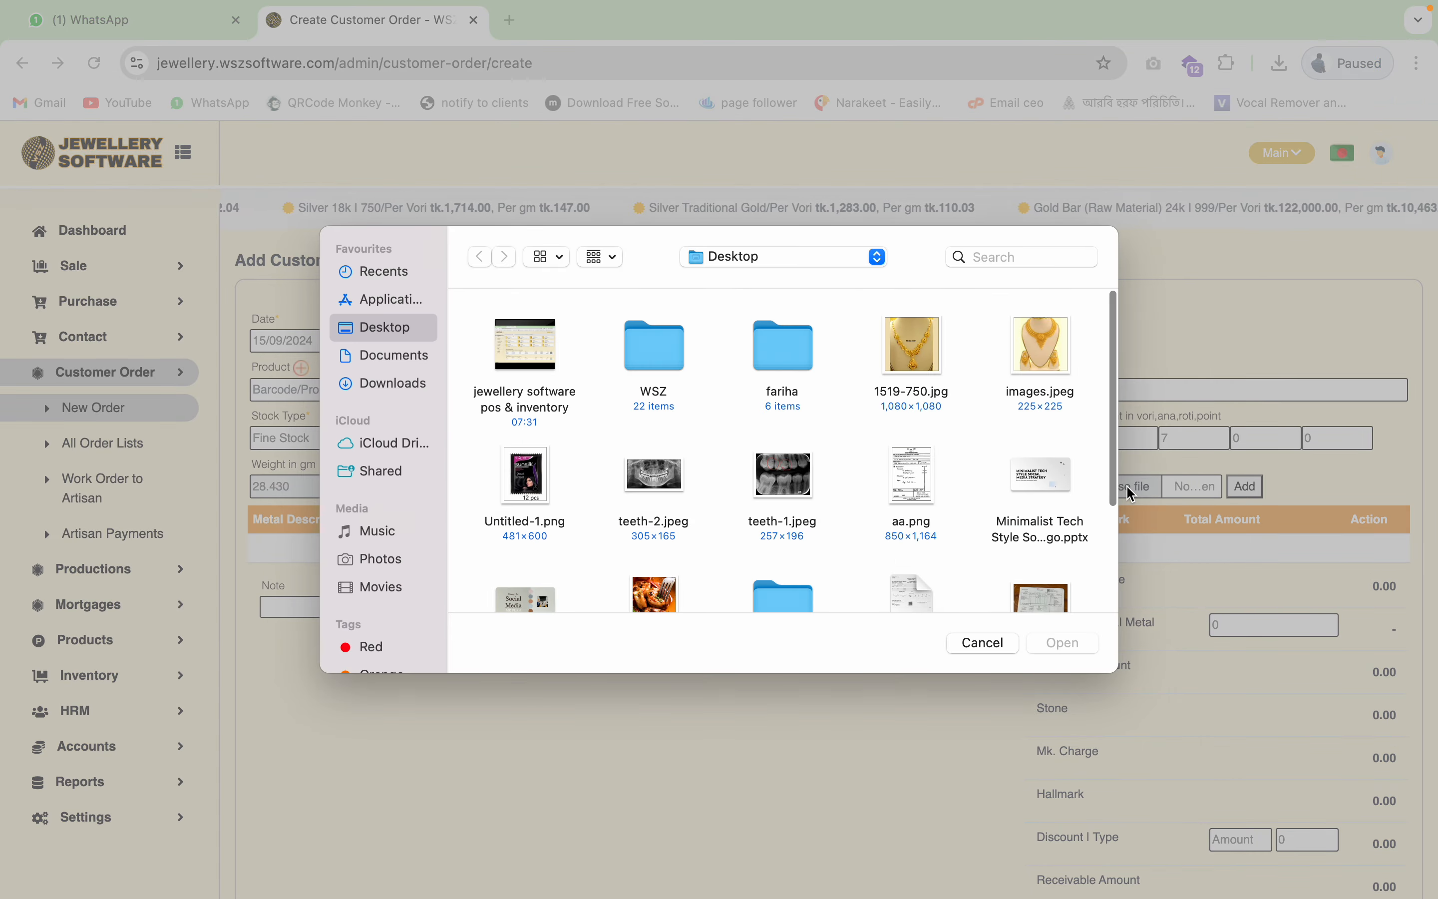
pyautogui.click(1032, 347)
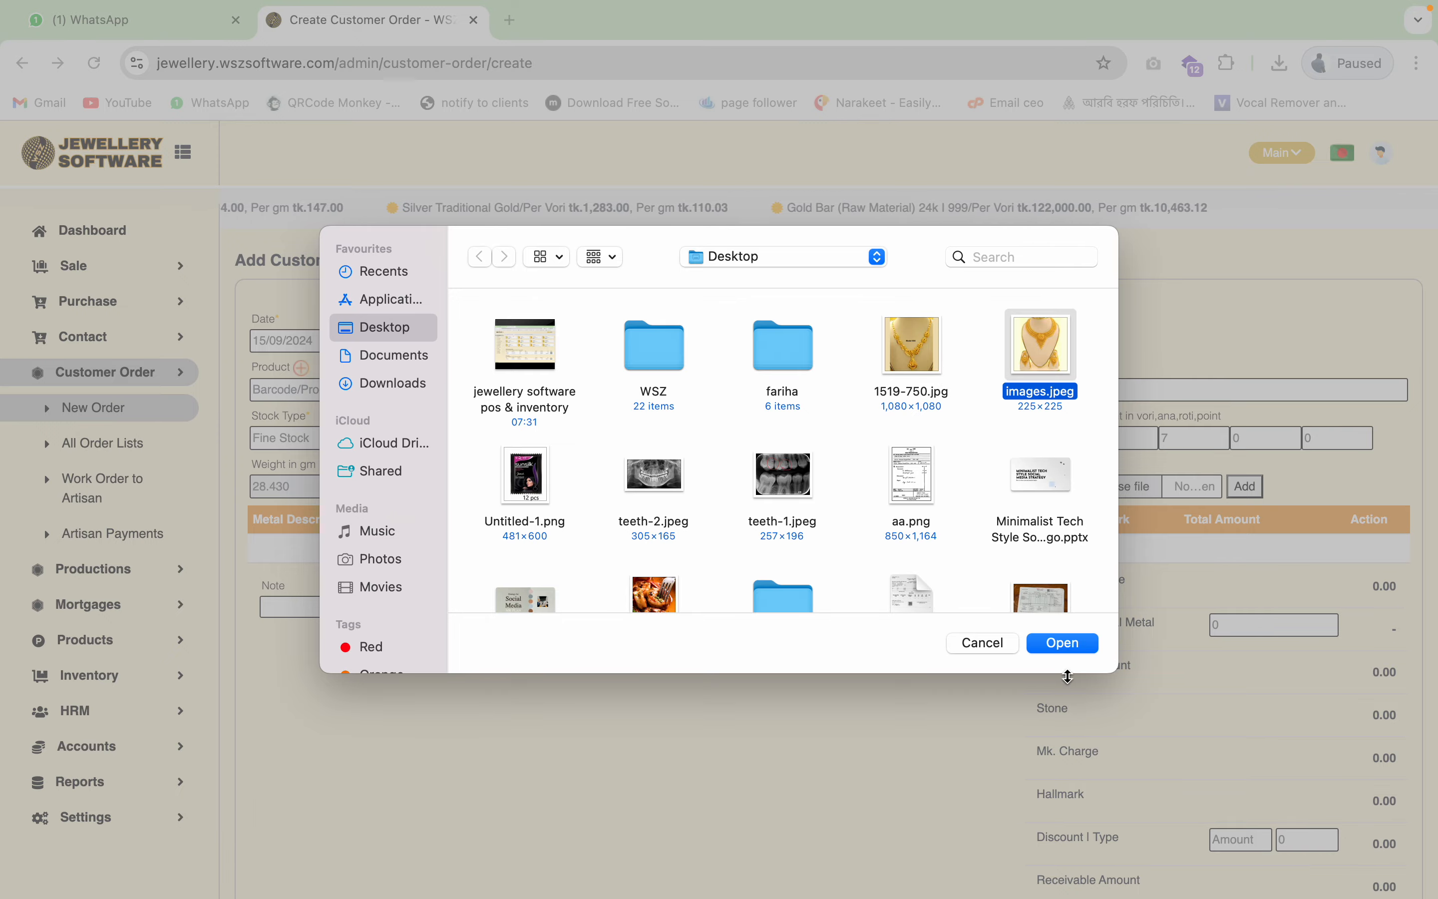
pyautogui.click(1072, 646)
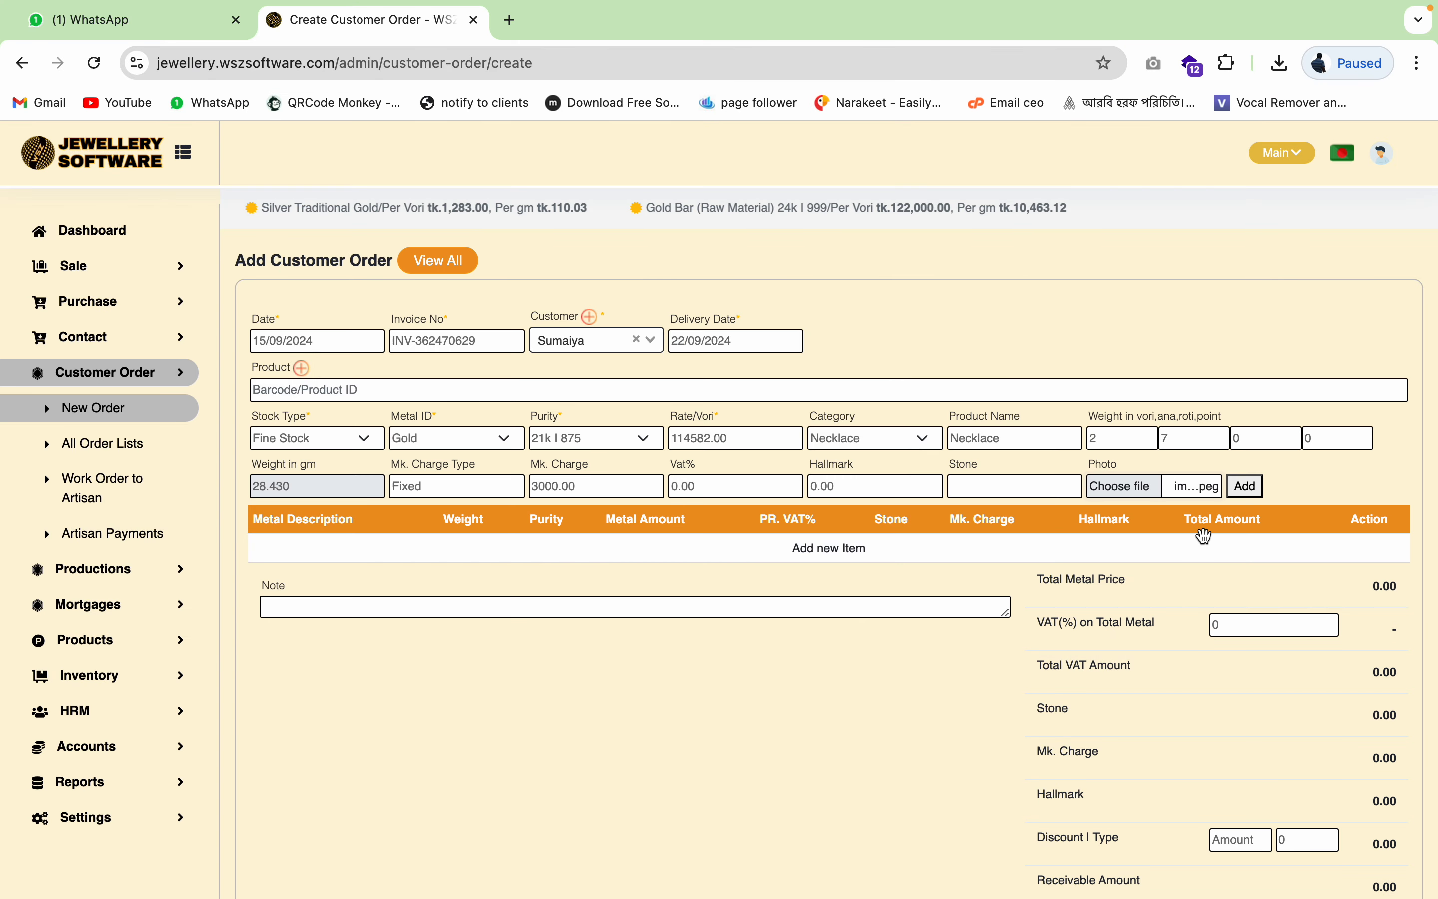
pyautogui.click(1248, 487)
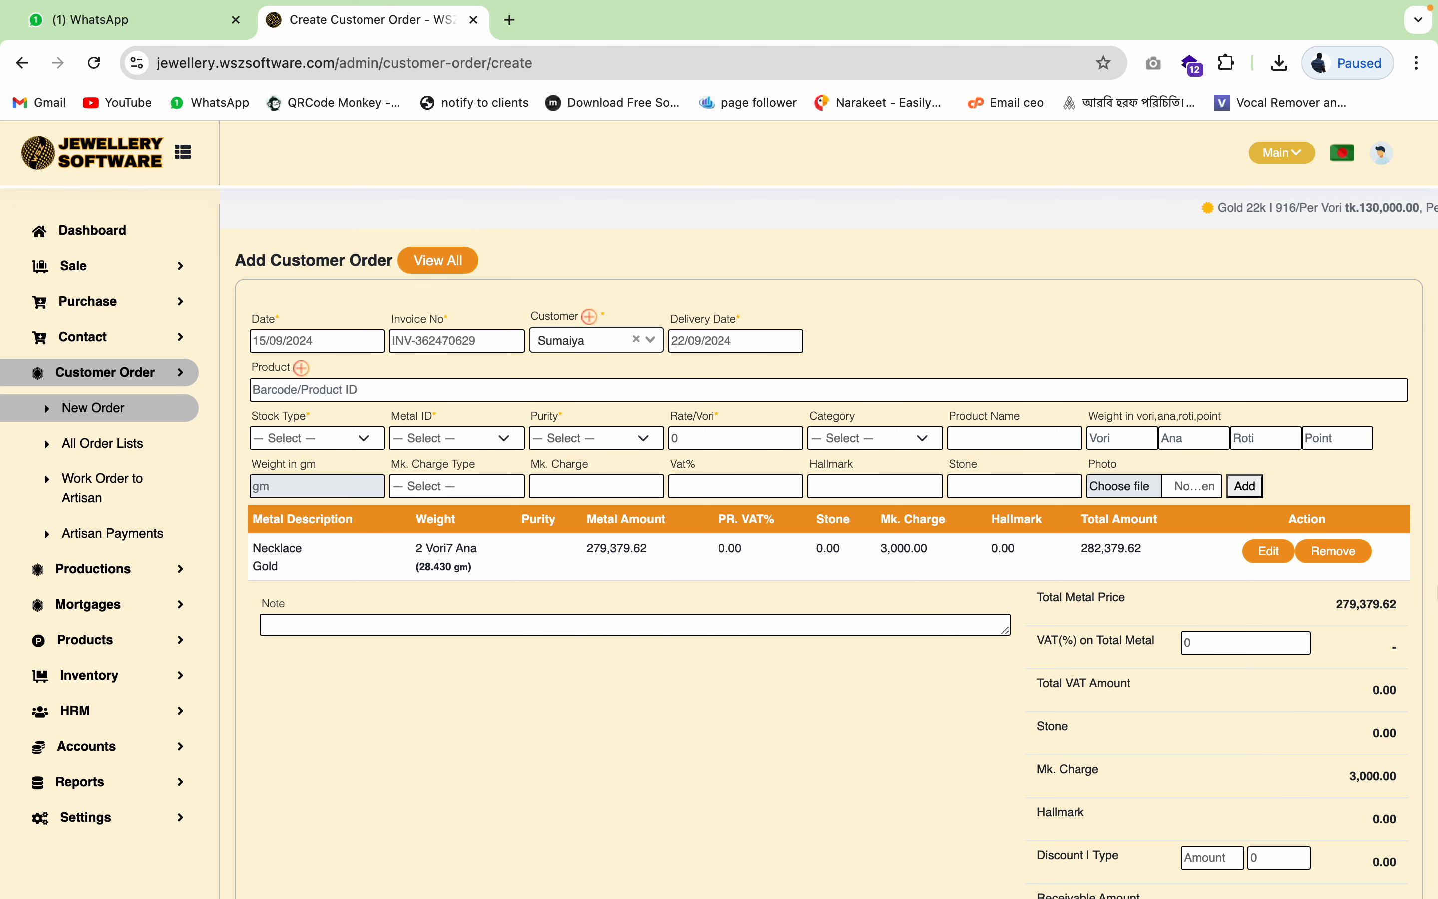
pyautogui.click(1320, 554)
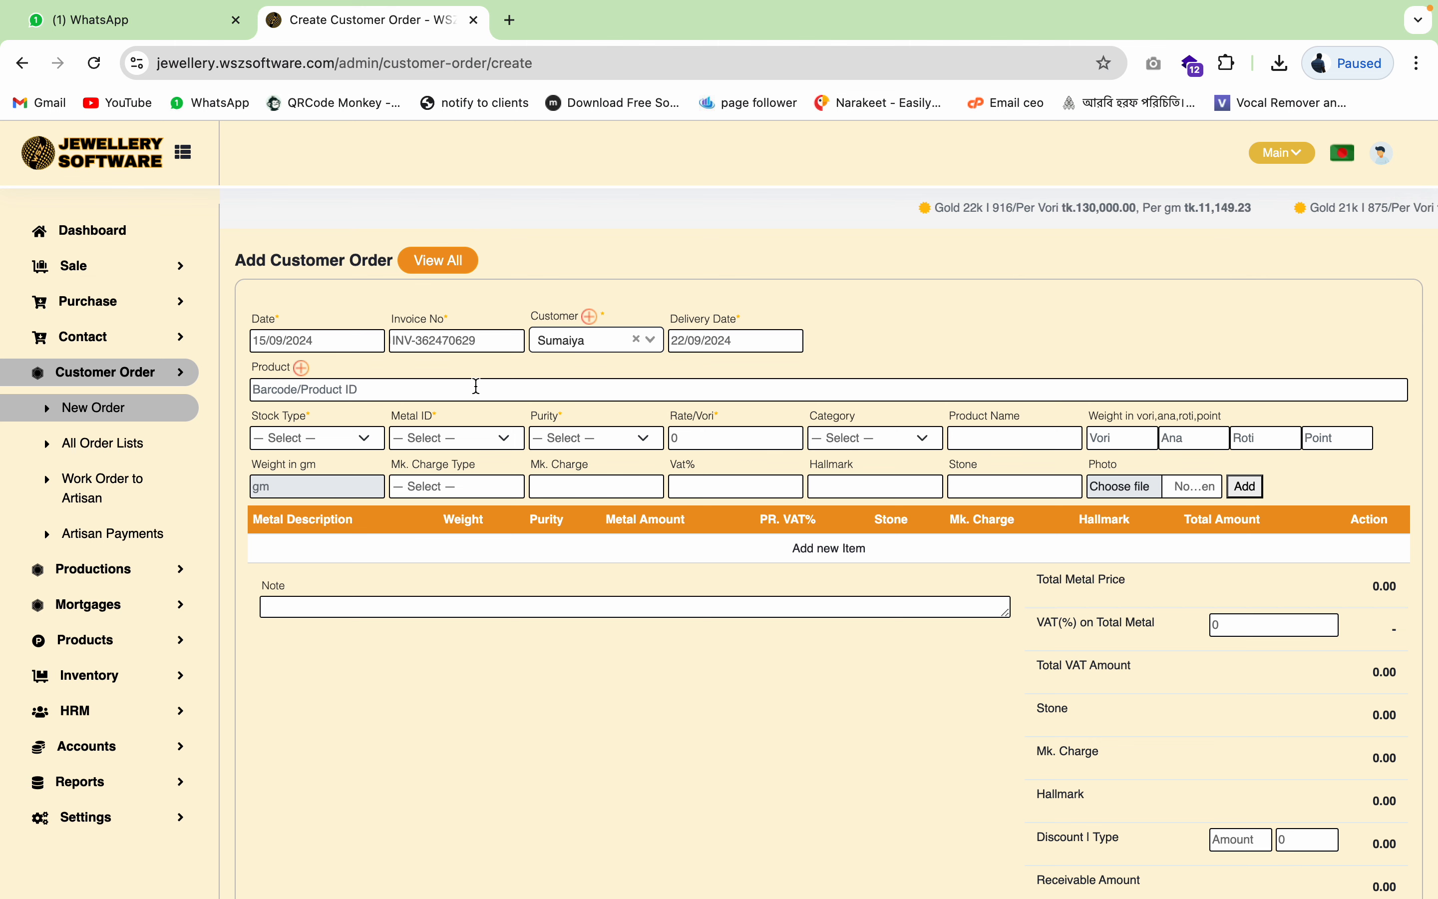
# - Set the item to Customized Order Stock, Gold, purity 22k I 916
pyautogui.click(333, 437)
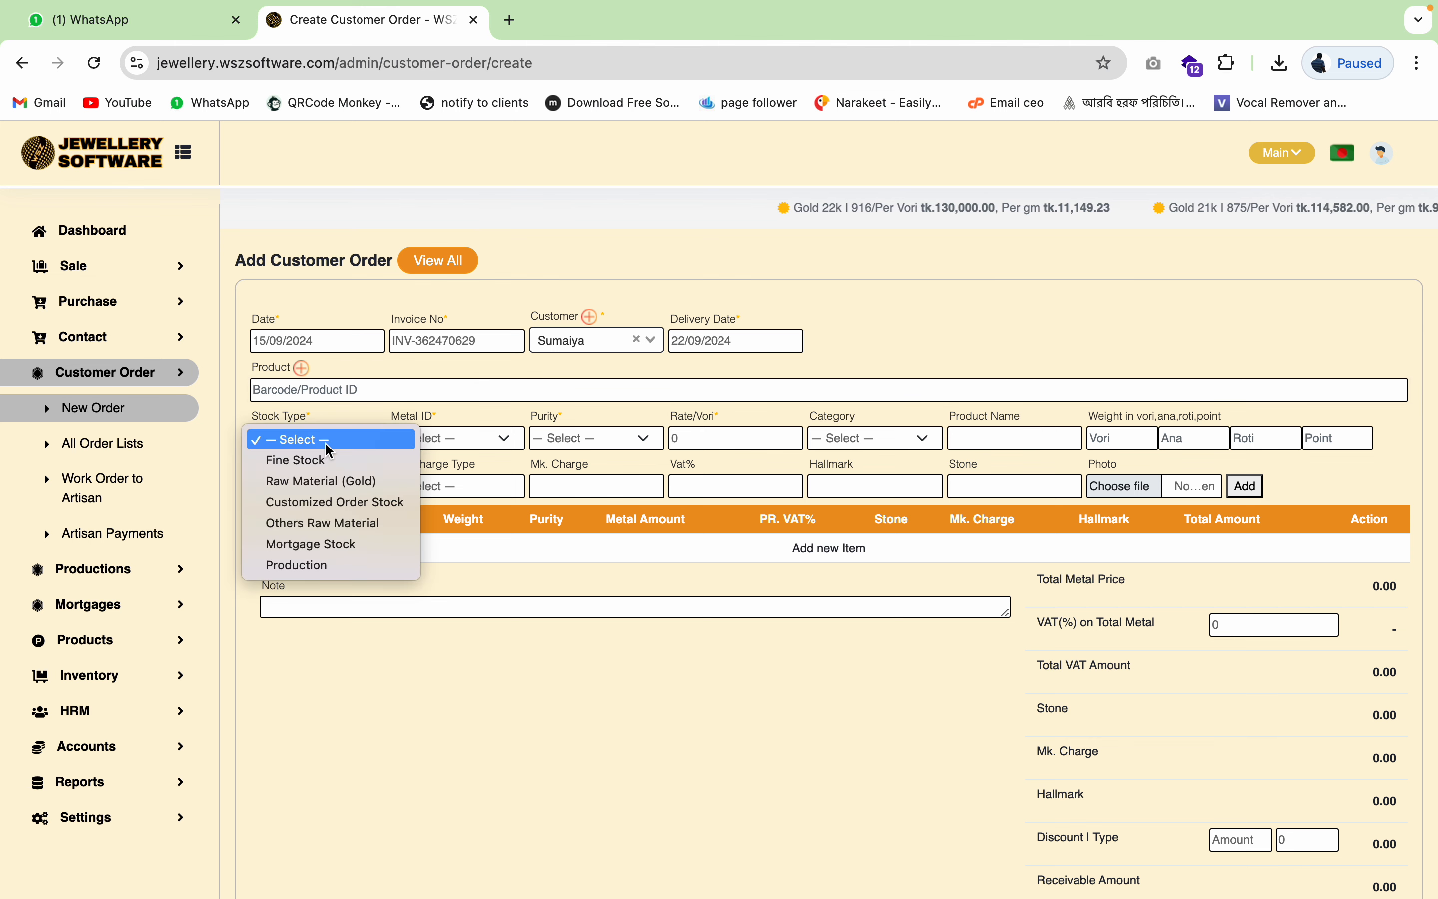
pyautogui.click(360, 505)
pyautogui.click(491, 437)
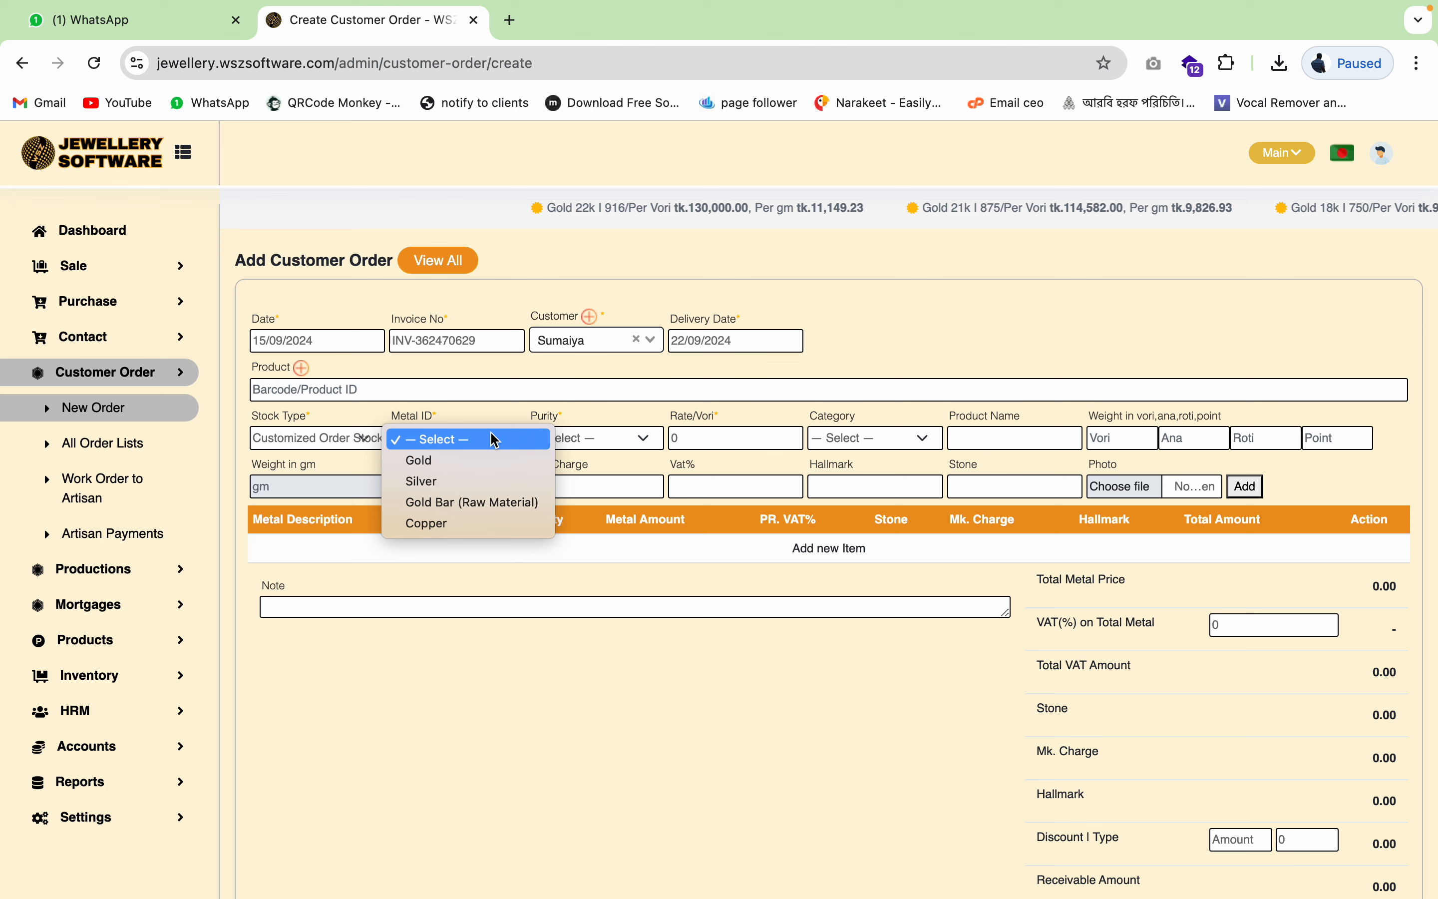
pyautogui.click(482, 460)
pyautogui.click(592, 438)
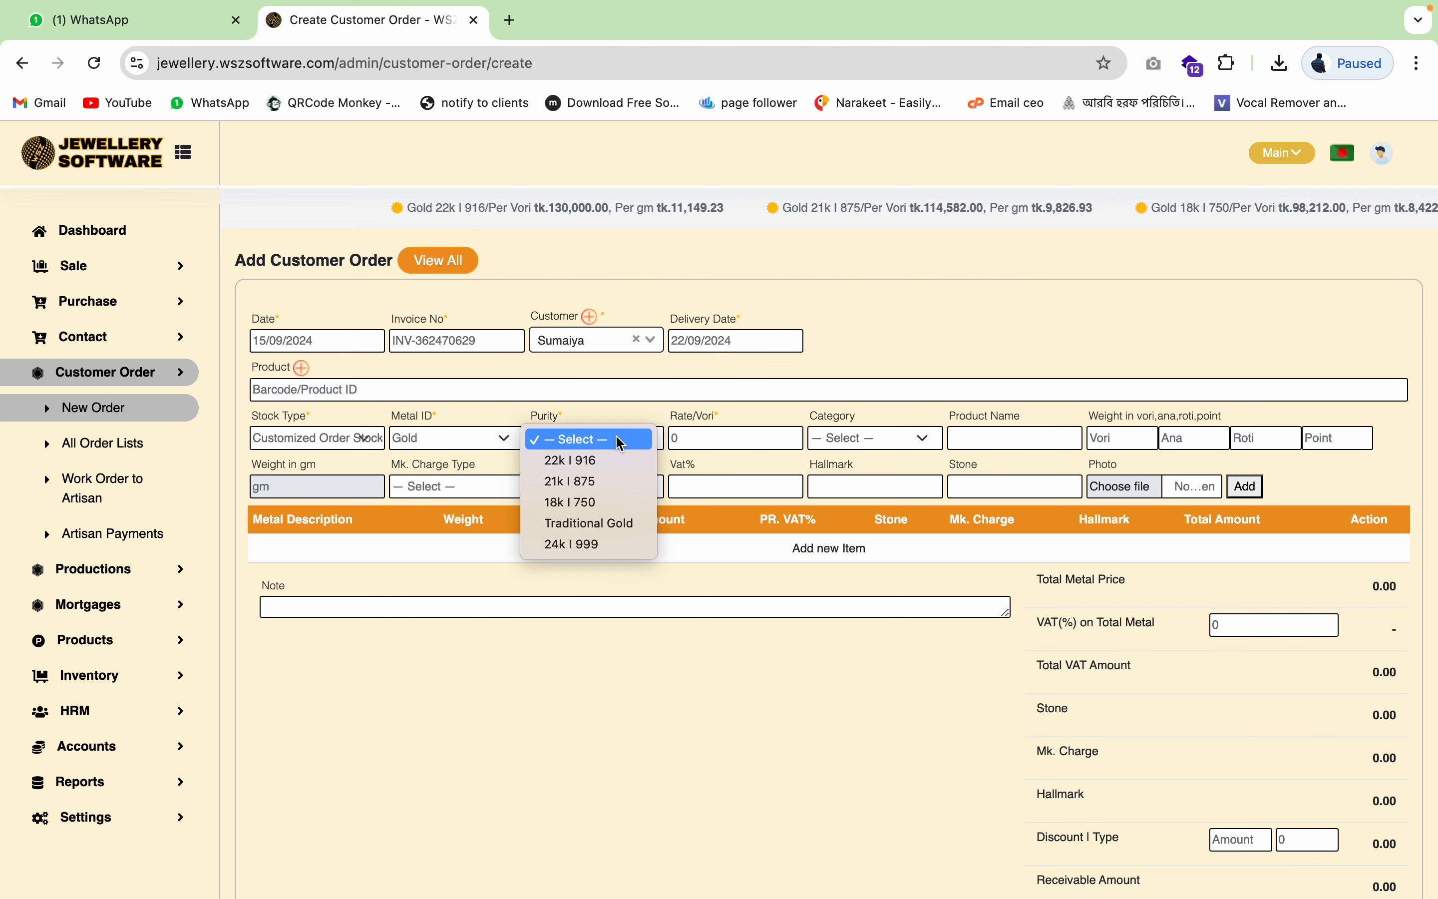
pyautogui.click(614, 465)
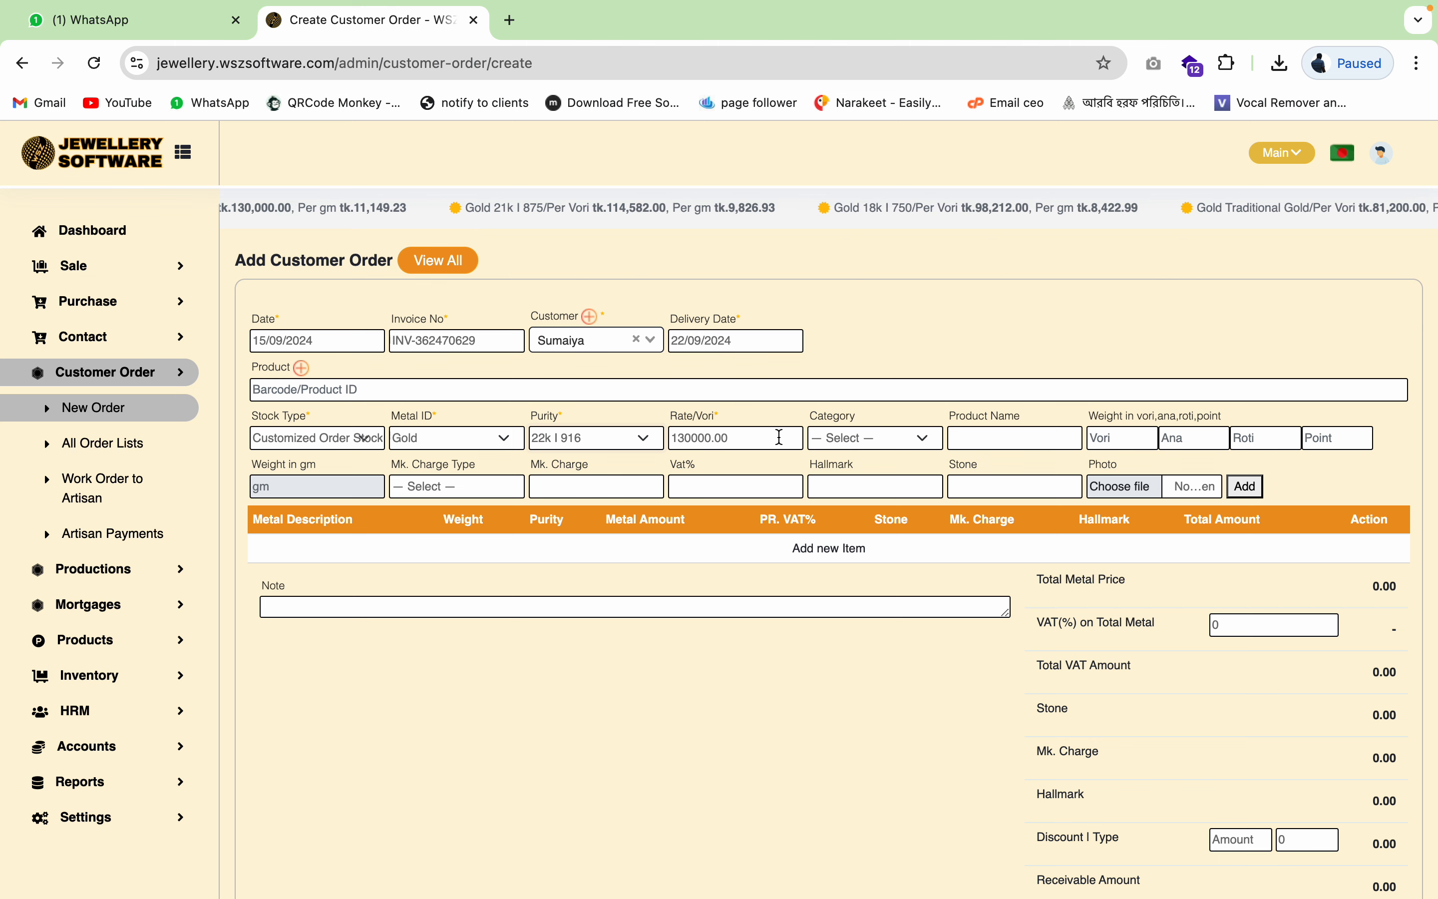
# - Choose category Necklace and enter the weight as 2 vori 8 ana
pyautogui.click(921, 441)
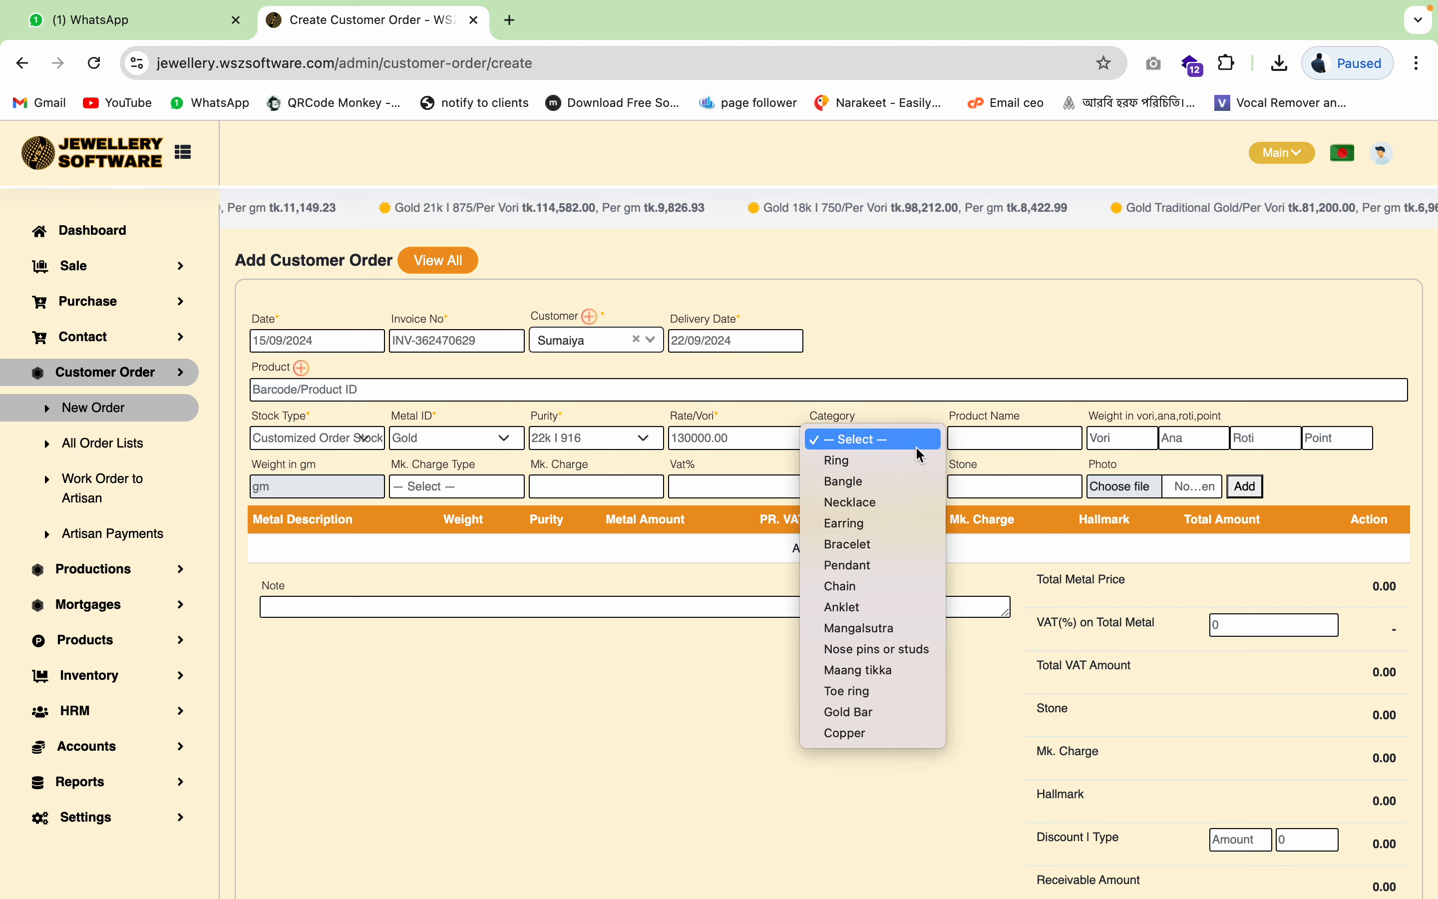
pyautogui.click(914, 515)
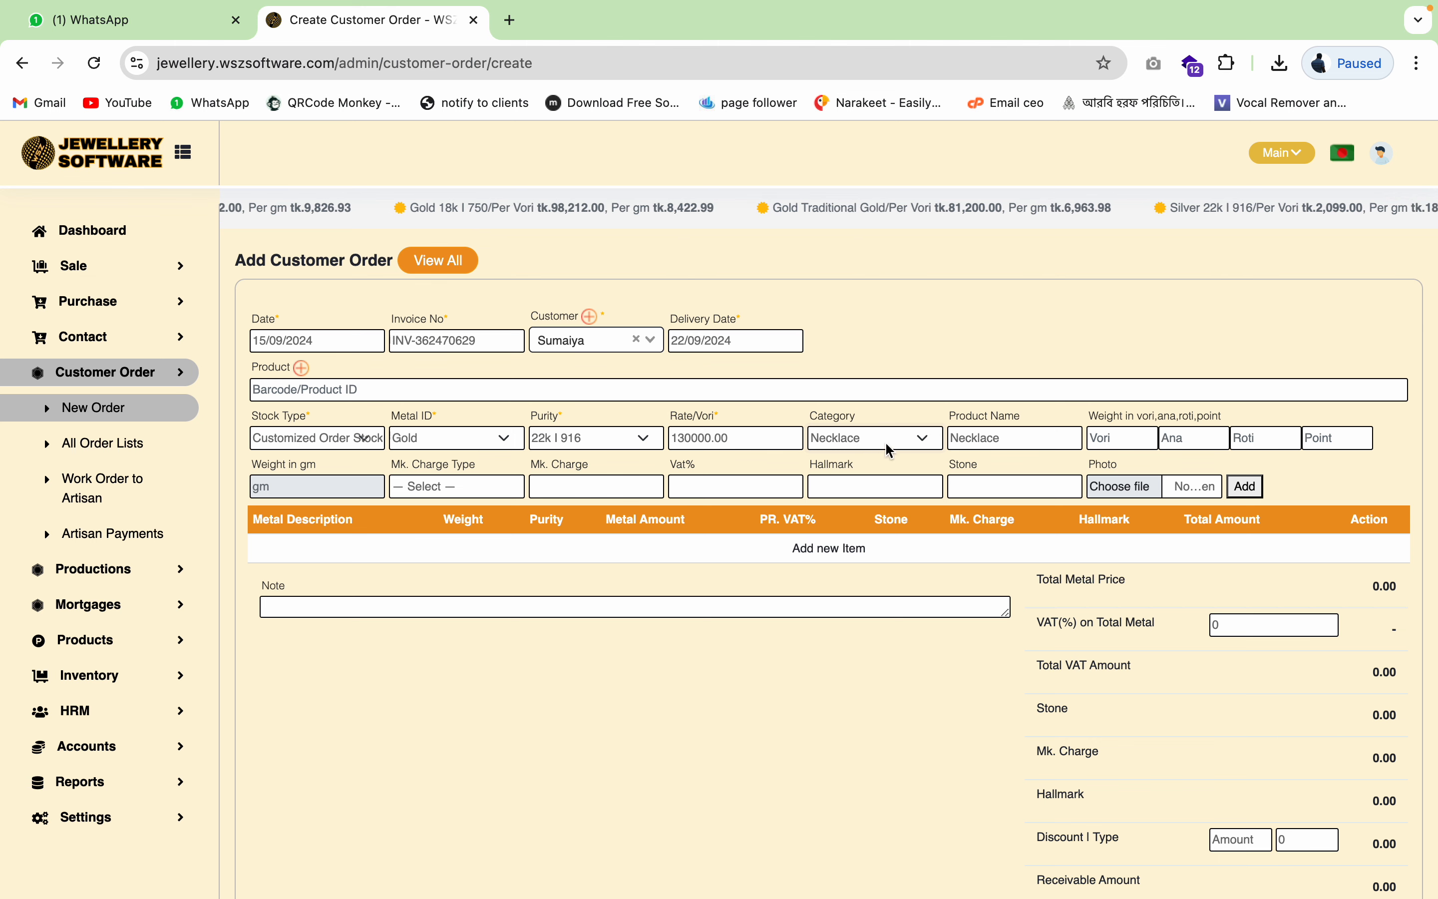
pyautogui.click(1025, 432)
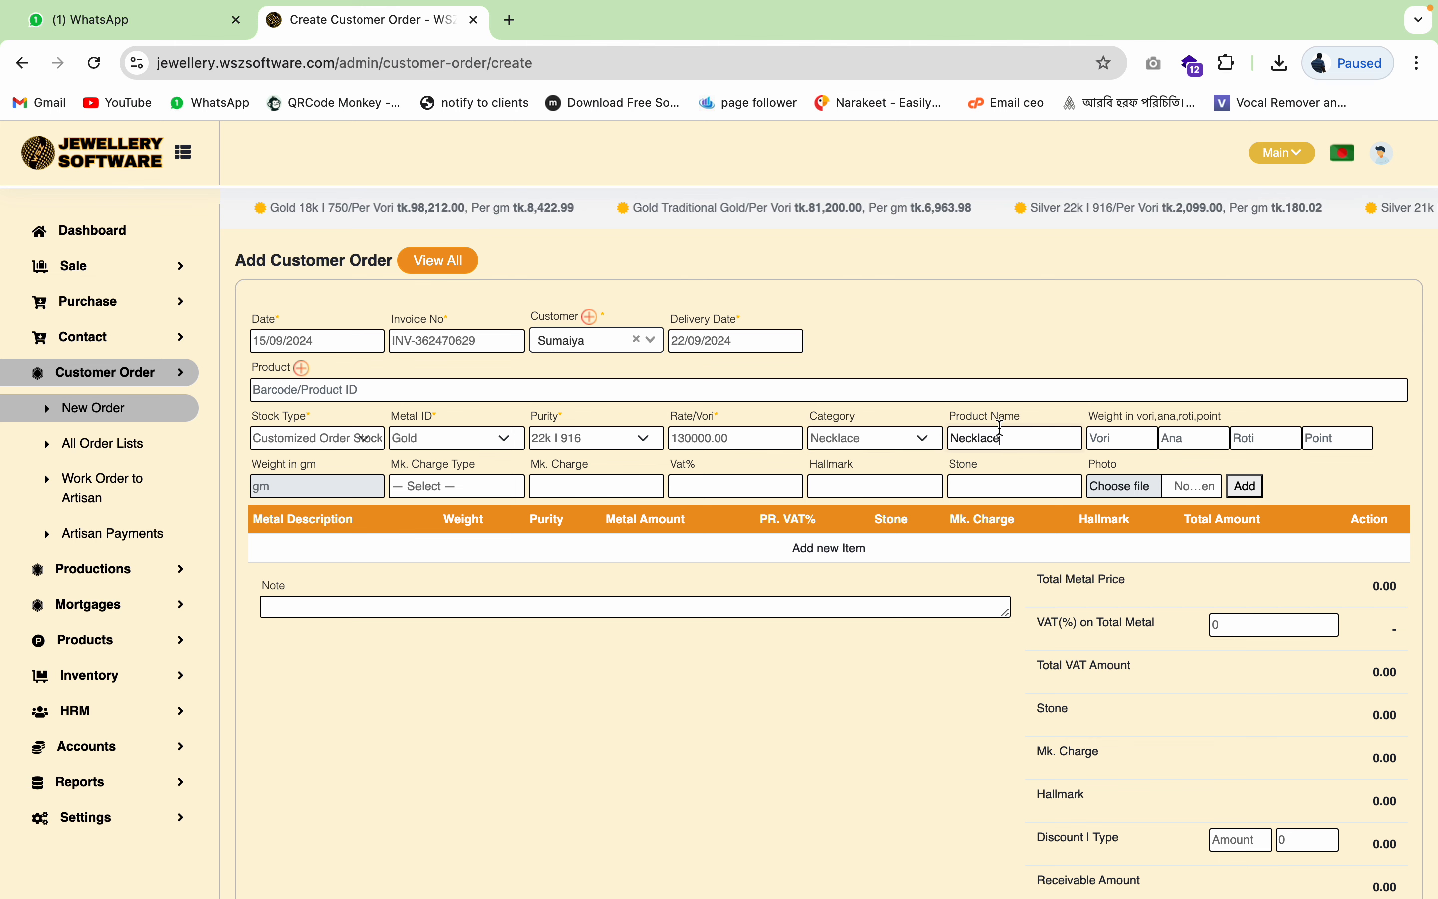
pyautogui.doubleClick(1047, 436)
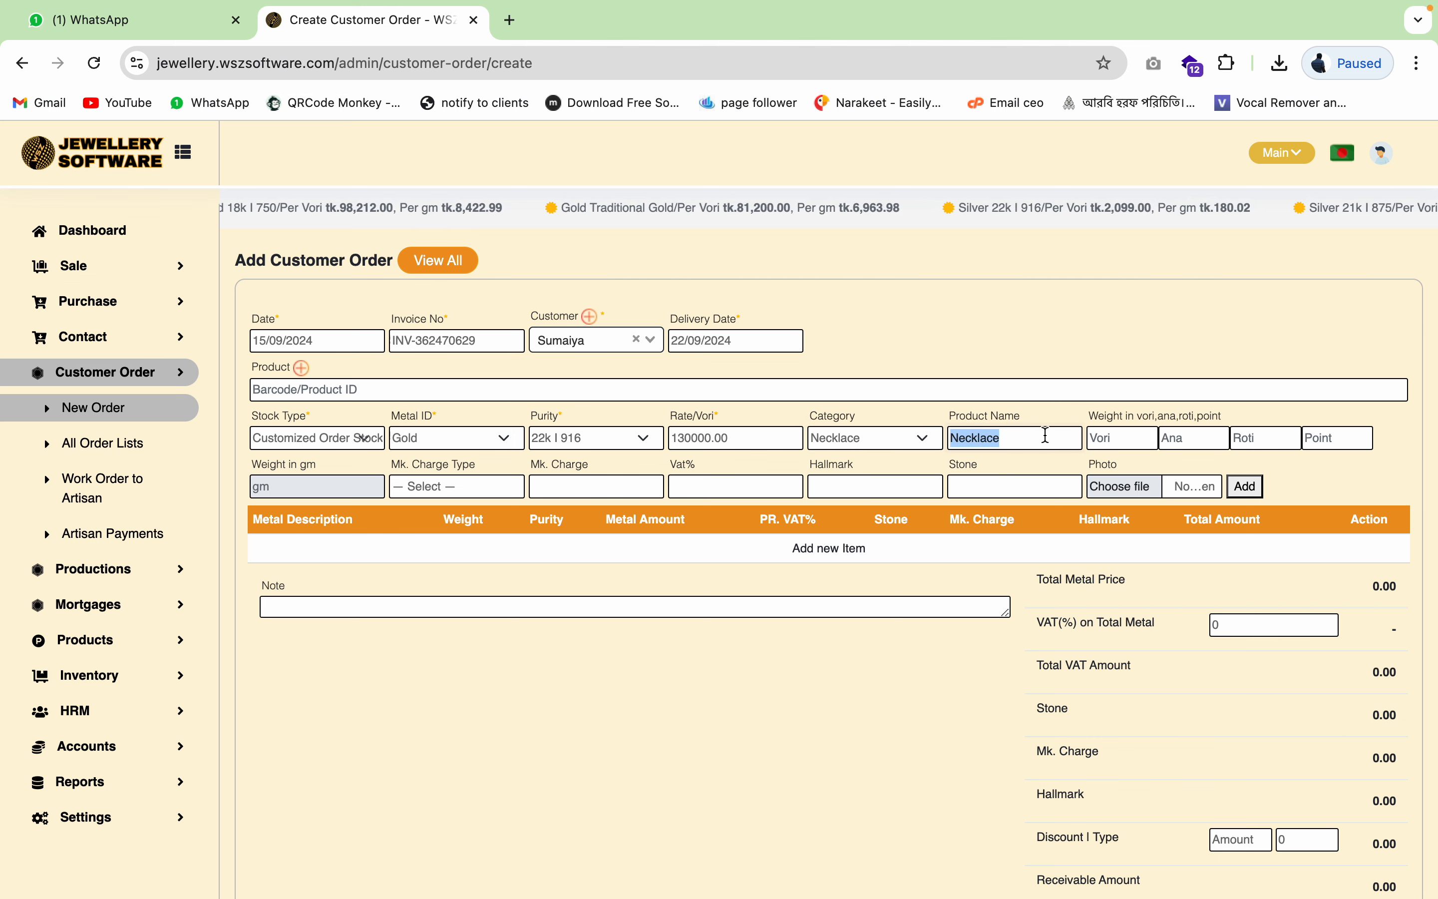
pyautogui.click(1121, 441)
pyautogui.write('2')
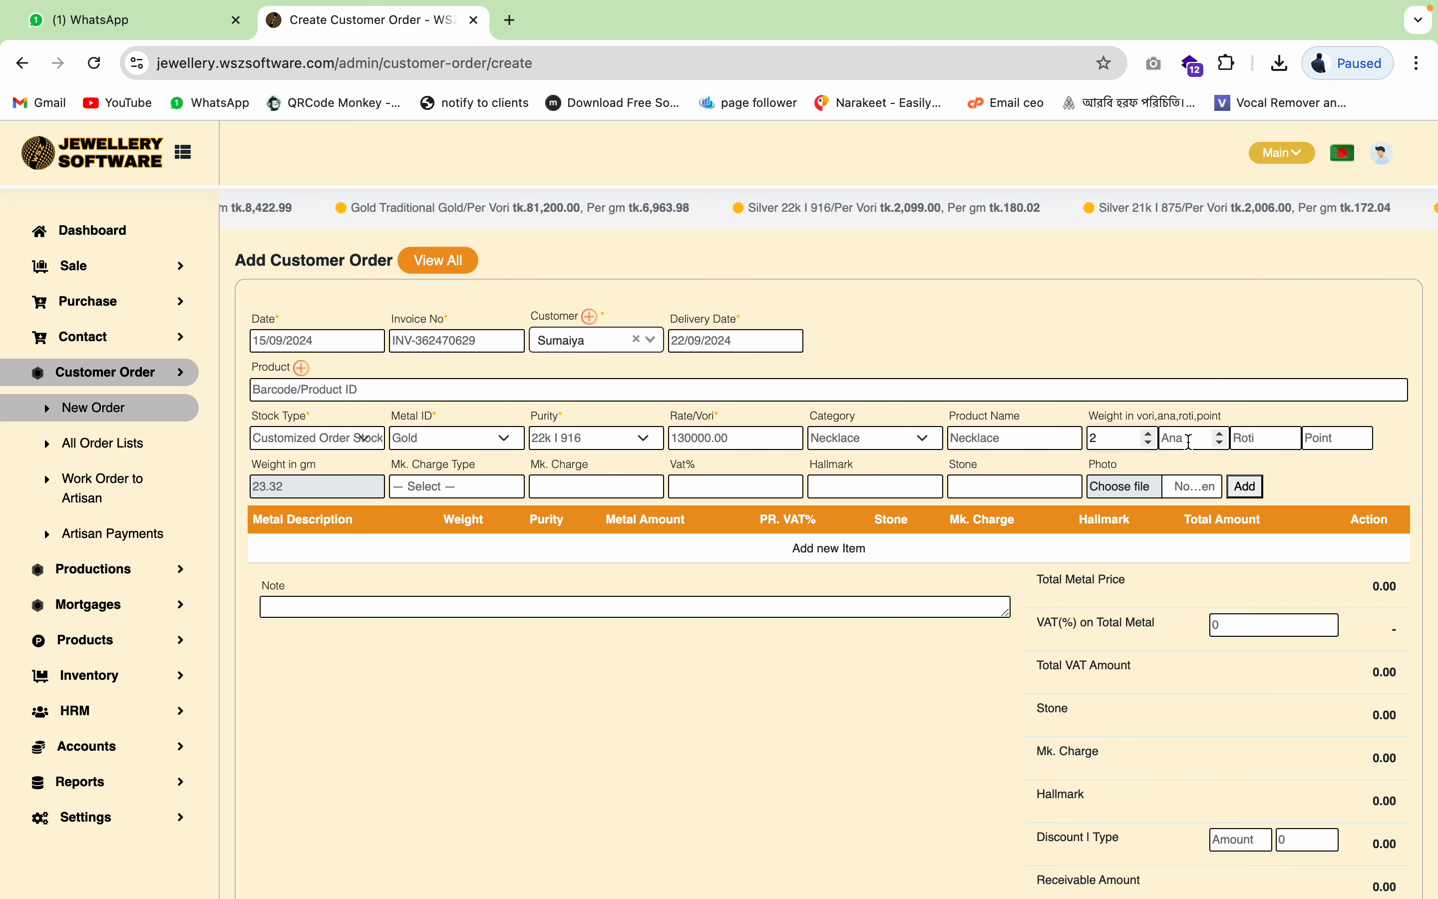
pyautogui.click(1190, 442)
pyautogui.write('8')
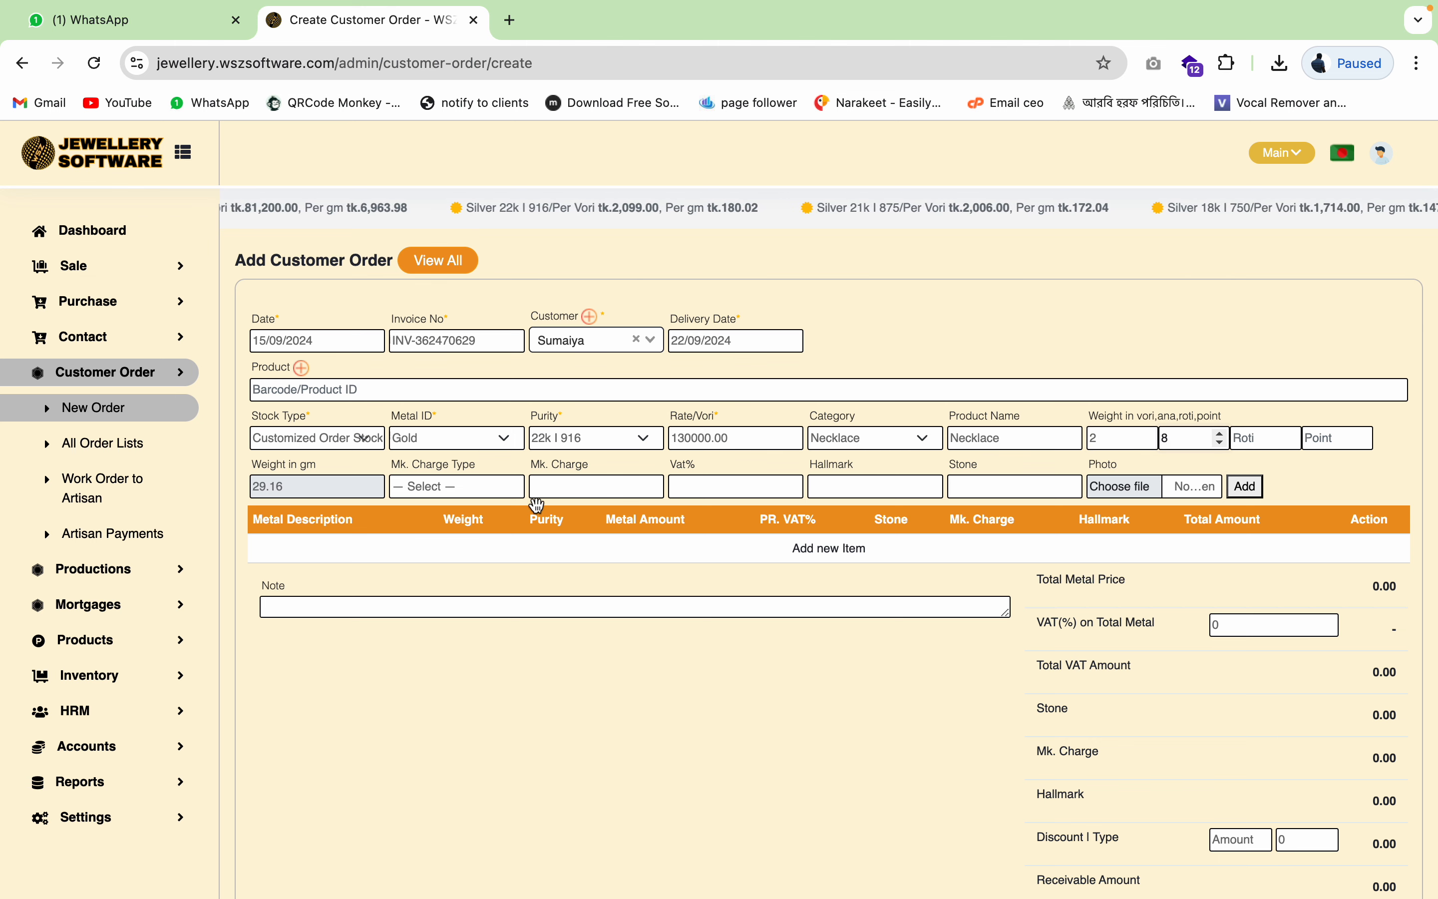
# - Set a Fixed 5000 making charge, 5% VAT, 2000 hallmark and 500 stone charge
pyautogui.click(483, 489)
pyautogui.click(475, 530)
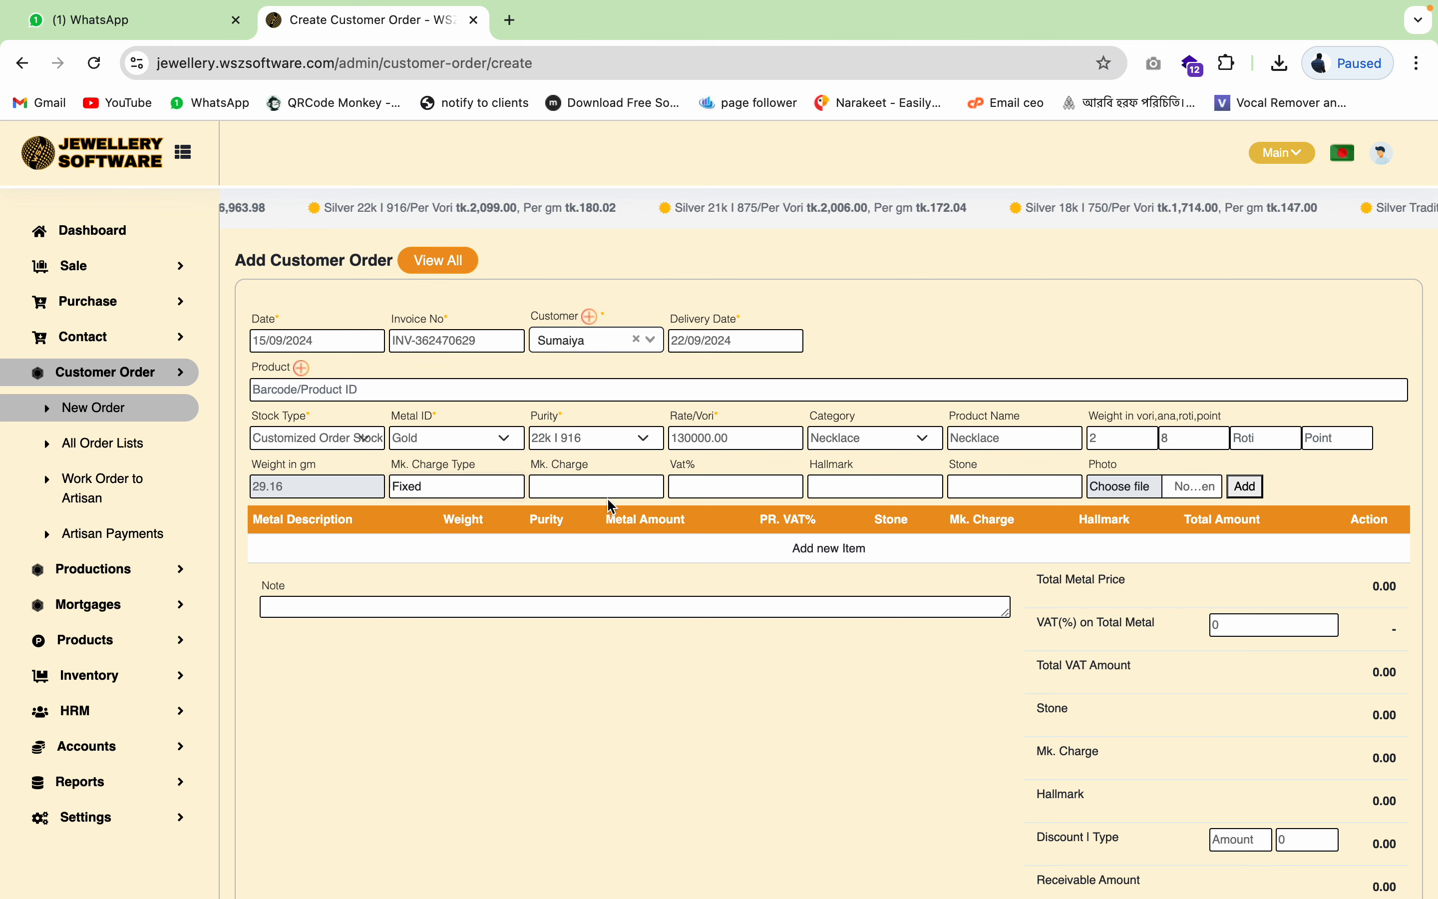
pyautogui.click(634, 489)
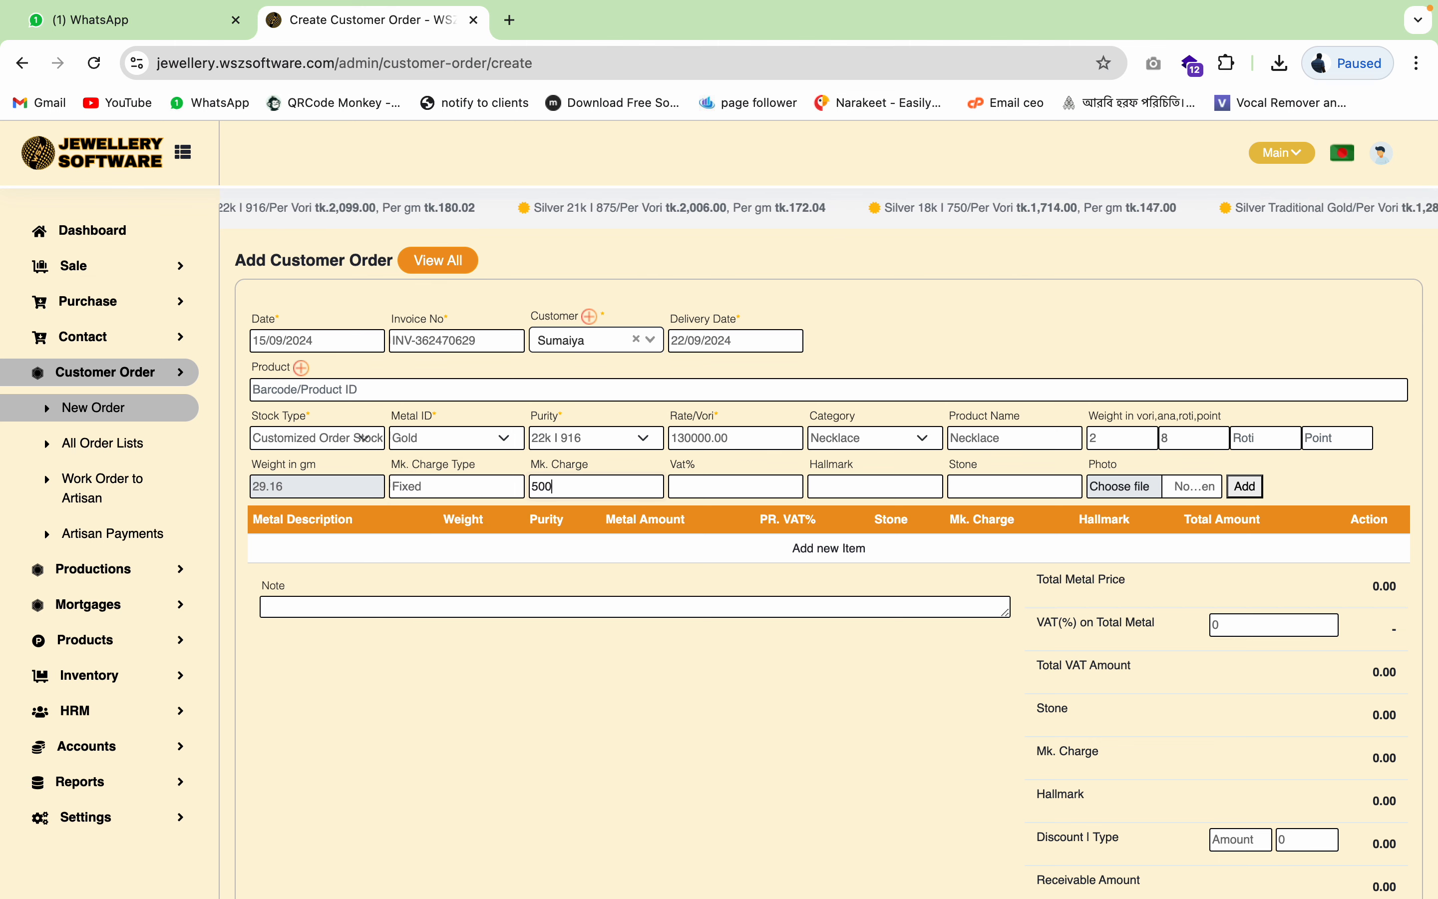
pyautogui.click(765, 485)
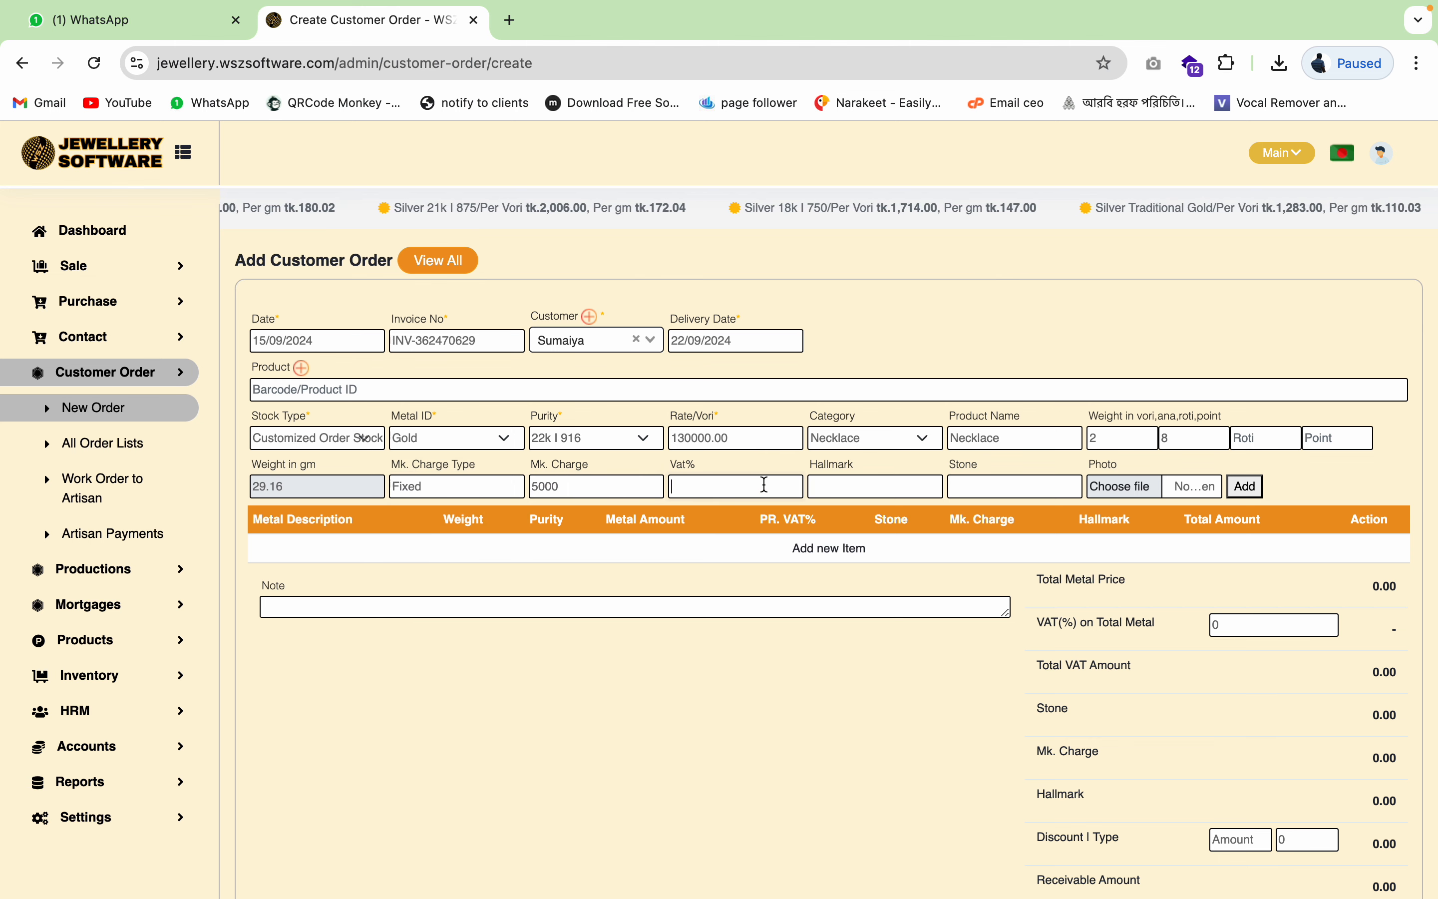
pyautogui.click(889, 487)
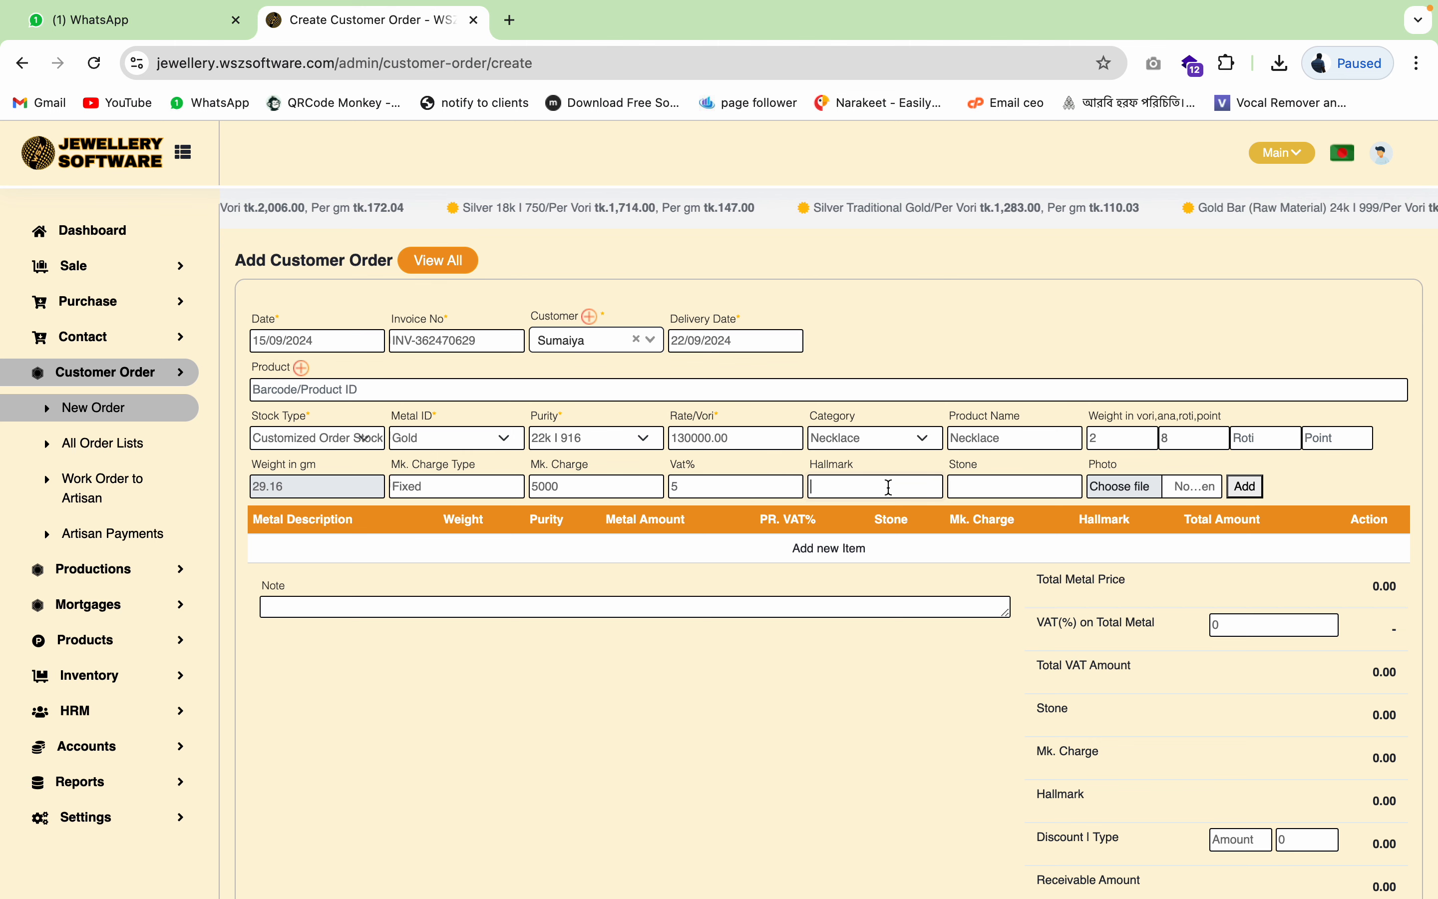
pyautogui.write('200')
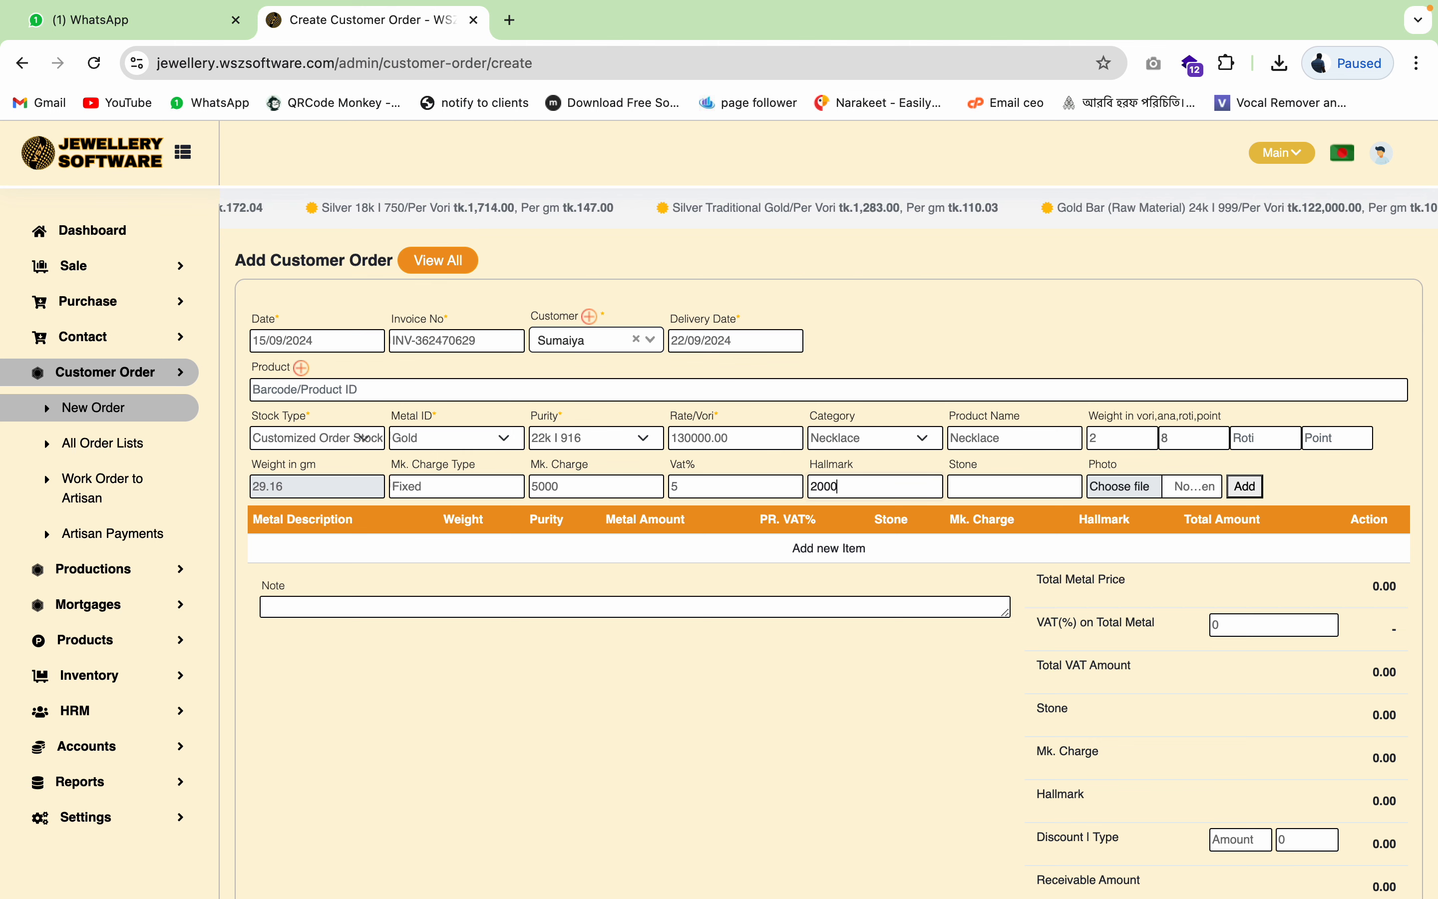
pyautogui.write('0')
pyautogui.click(984, 485)
pyautogui.write('500')
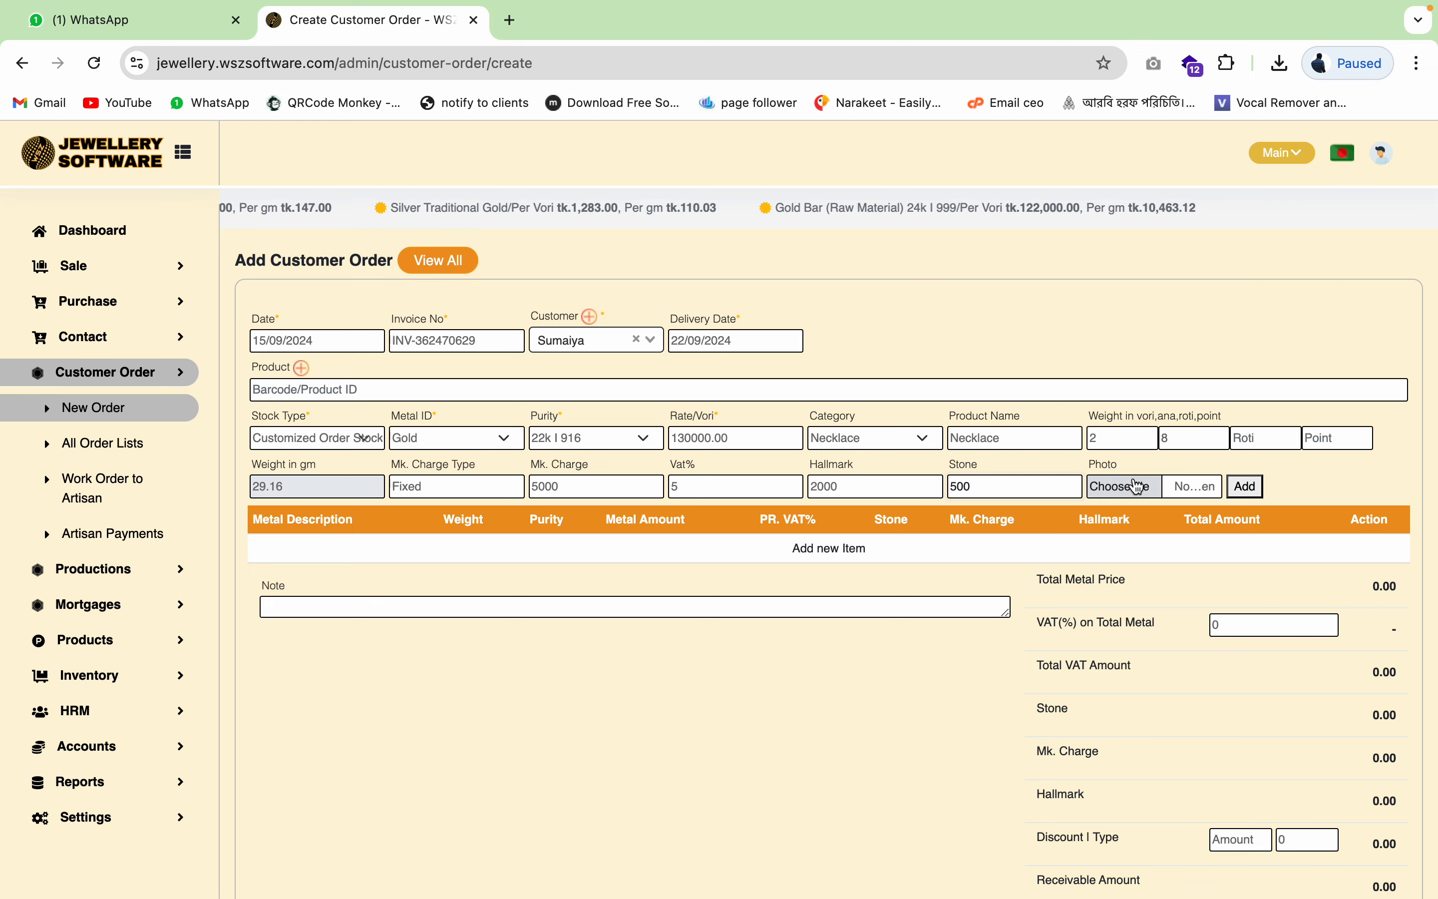
# - Attach images.jpeg as the necklace photo and add the item to the order
pyautogui.click(1129, 486)
pyautogui.click(1055, 373)
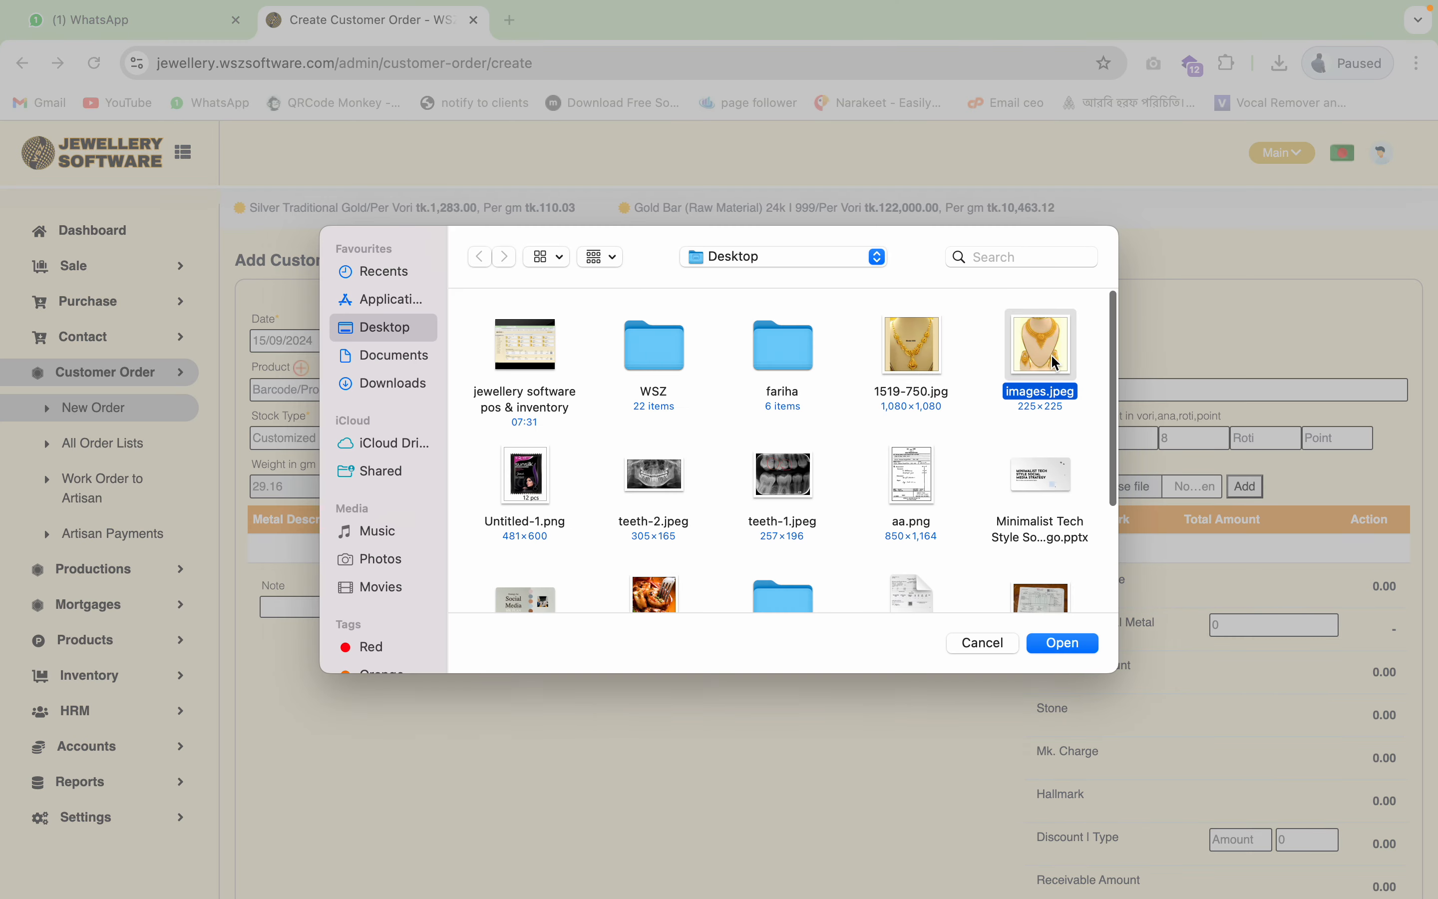
pyautogui.click(1077, 649)
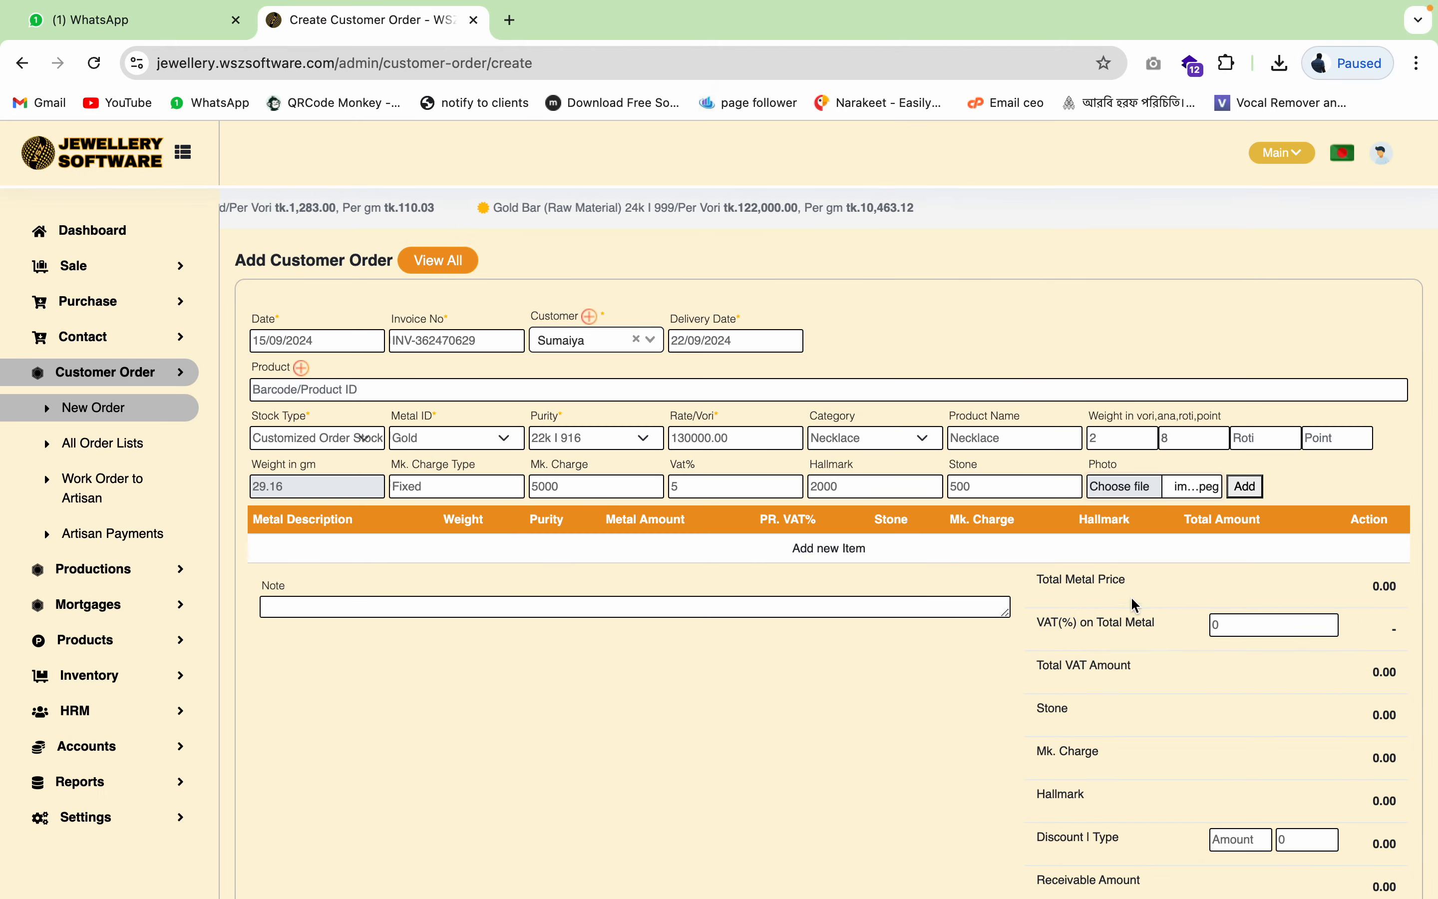
pyautogui.click(1245, 487)
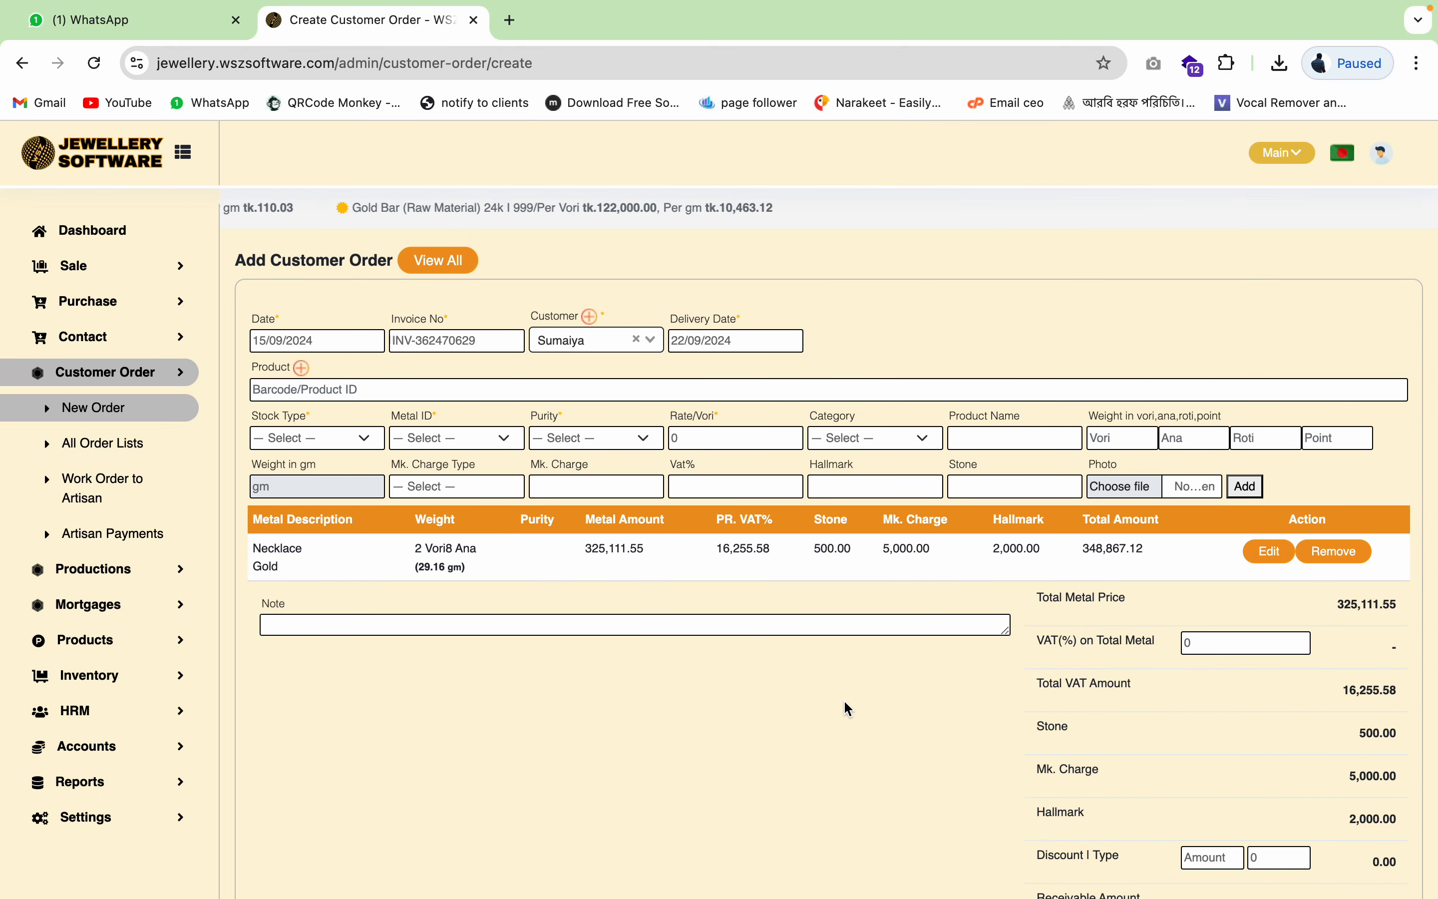
# - Enter 867.12 in the Discount field of the order totals
pyautogui.scroll(-3, 844, 707)
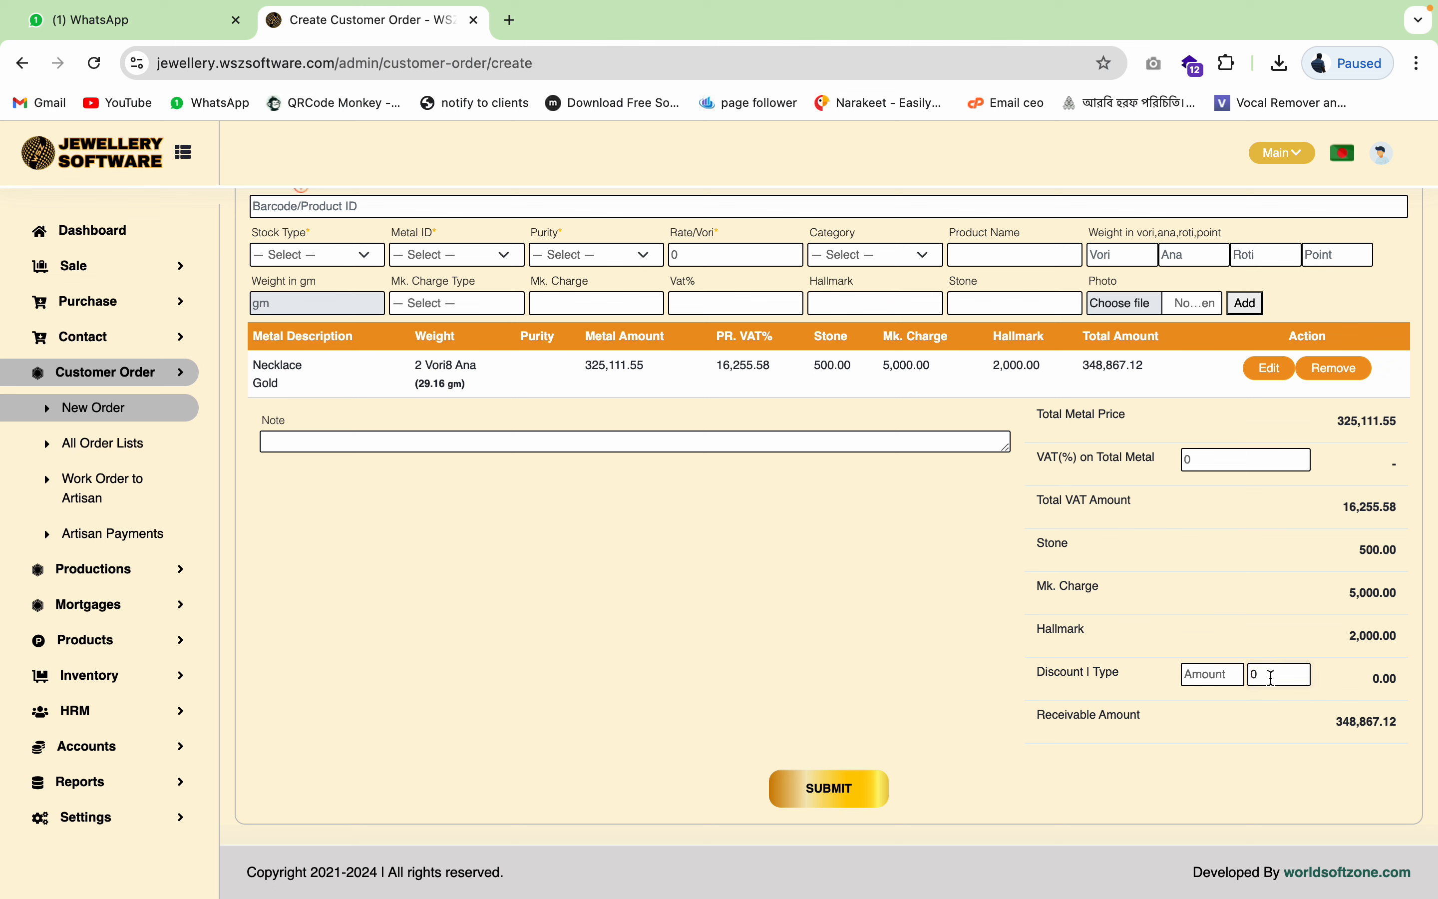
pyautogui.write('86')
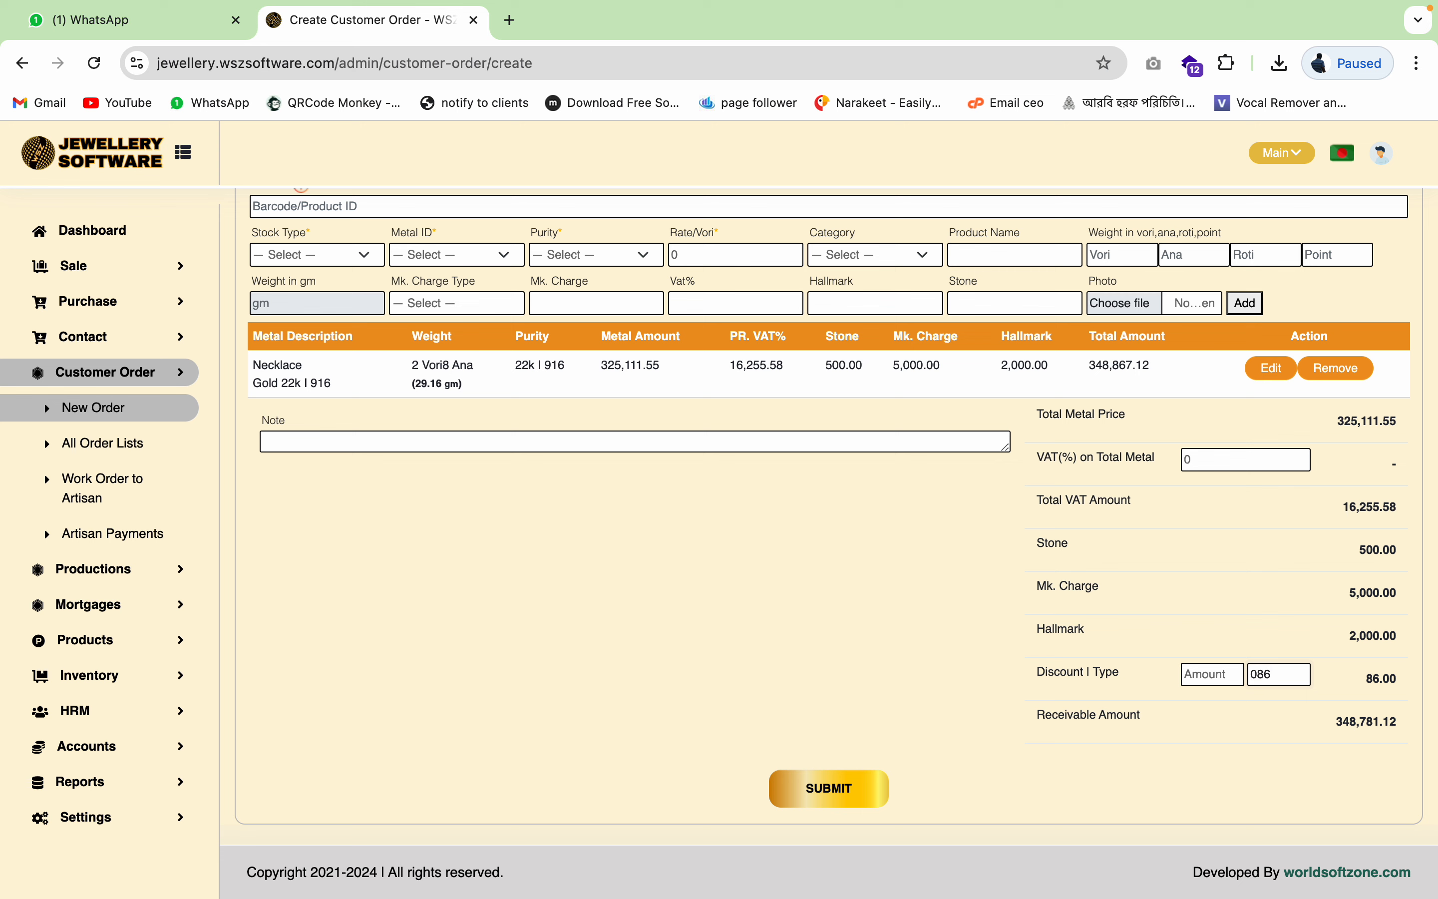
pyautogui.write('7.12')
# - Save the order and add a 100,000 cash payment
pyautogui.click(822, 791)
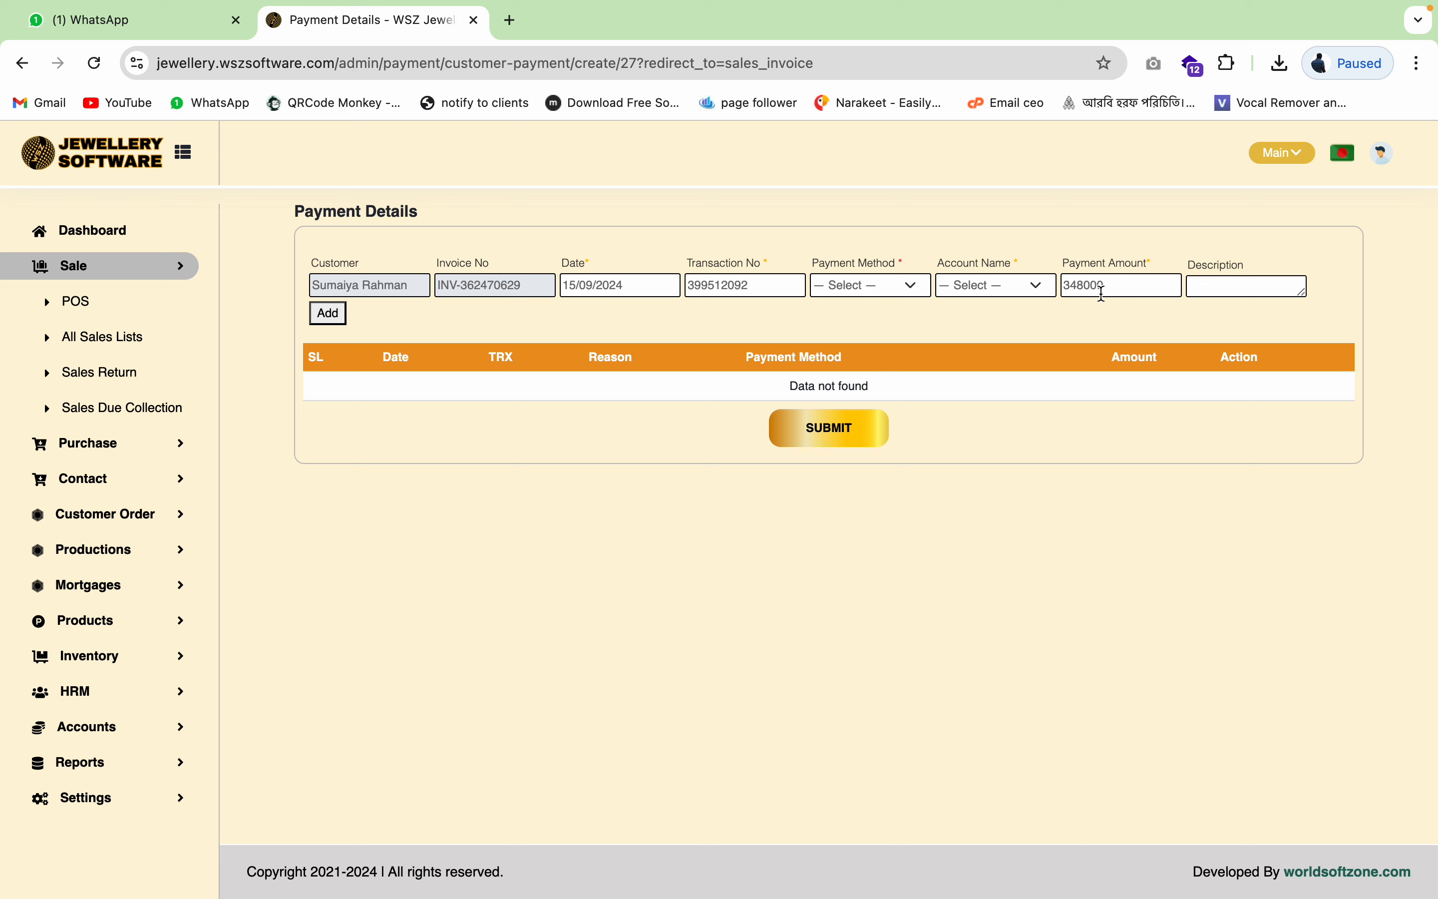
pyautogui.click(908, 290)
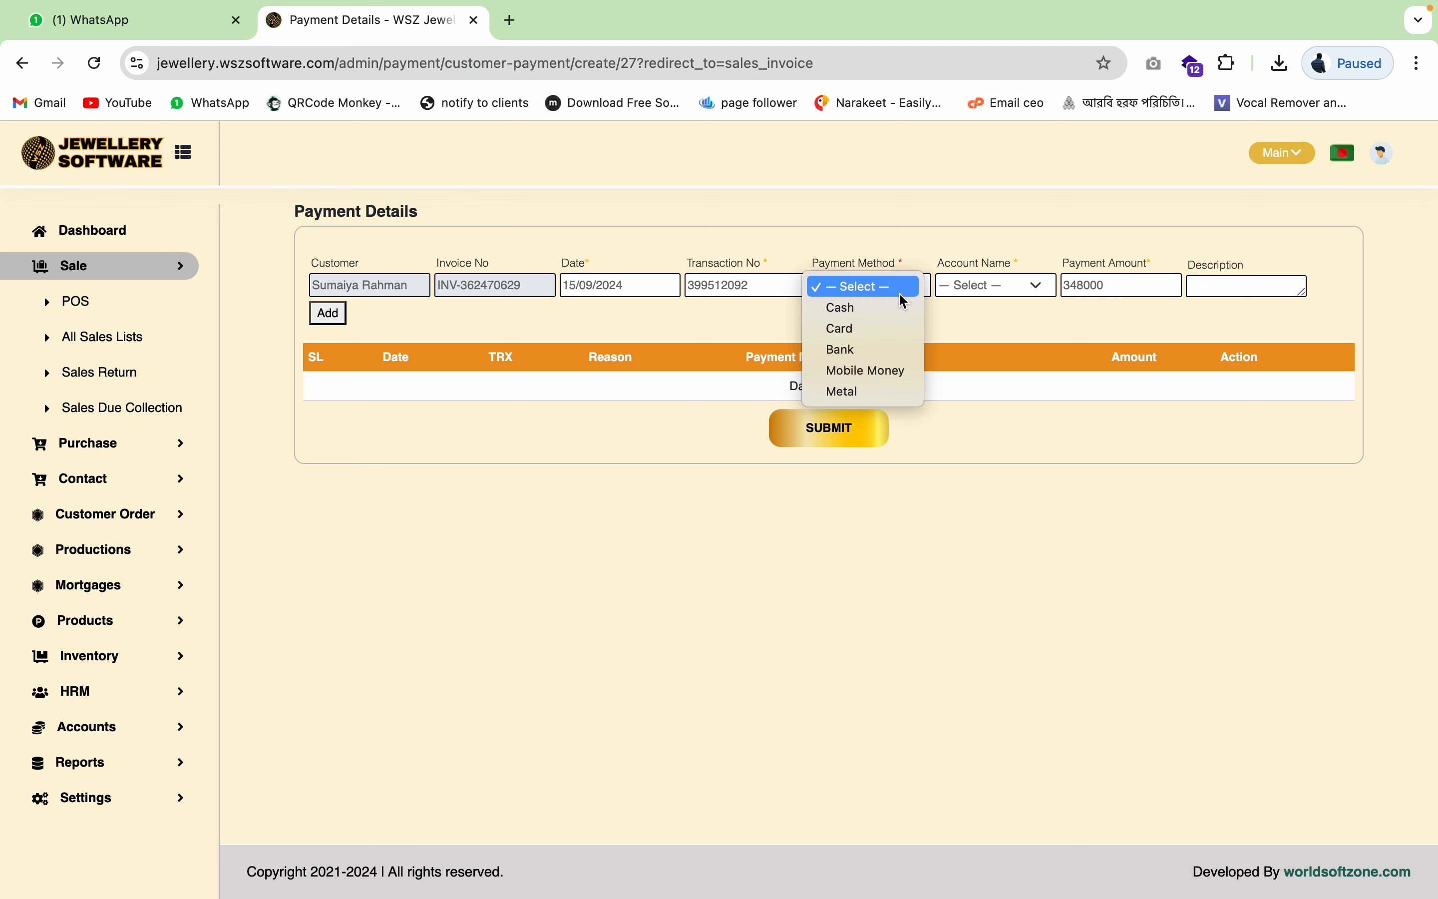
pyautogui.click(882, 306)
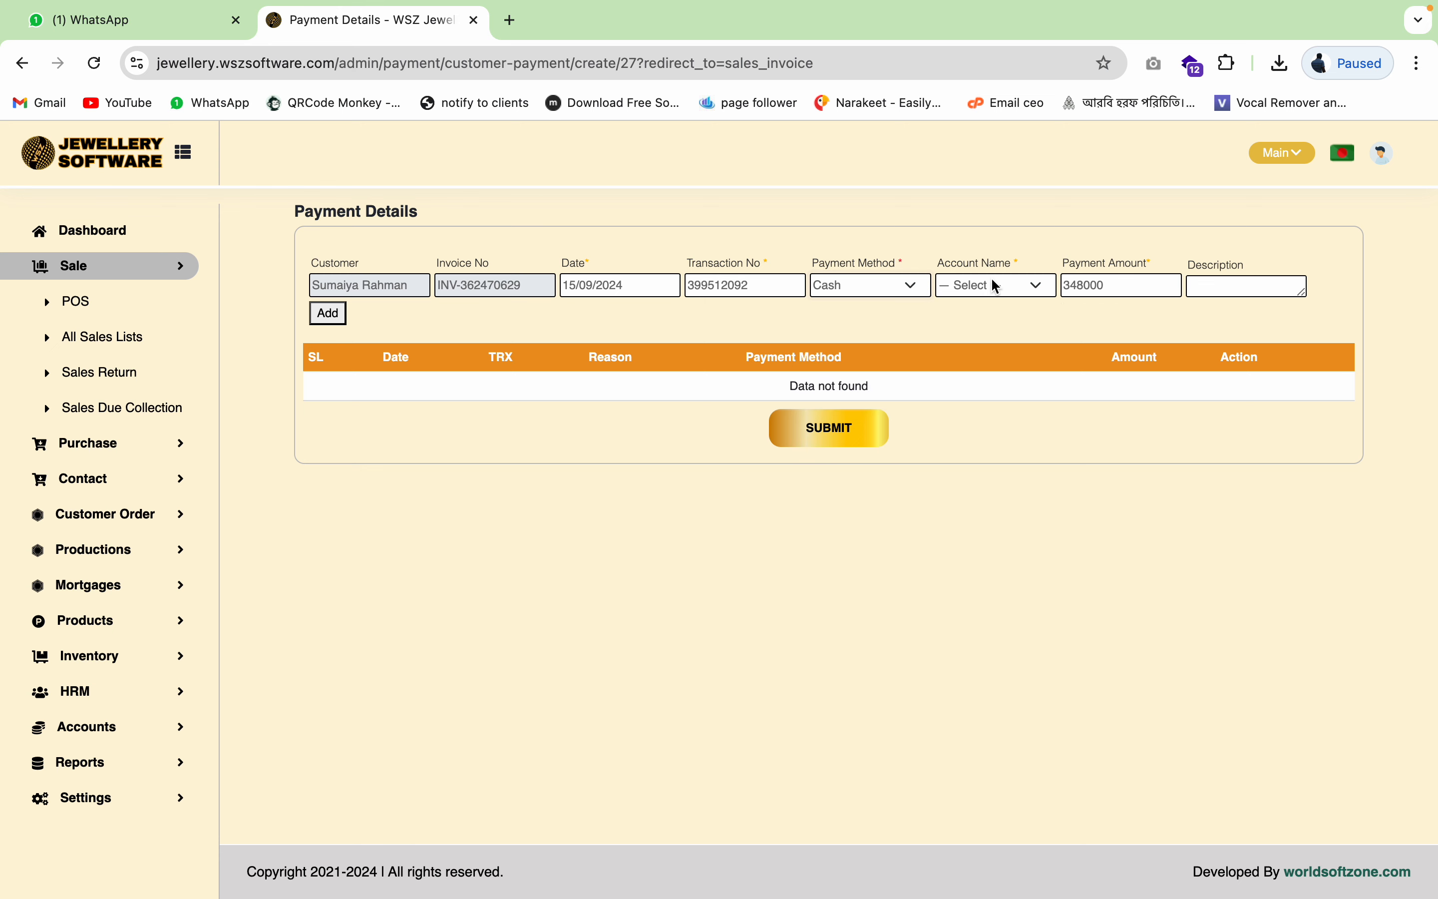
pyautogui.doubleClick(1114, 284)
pyautogui.write('100000')
pyautogui.click(322, 315)
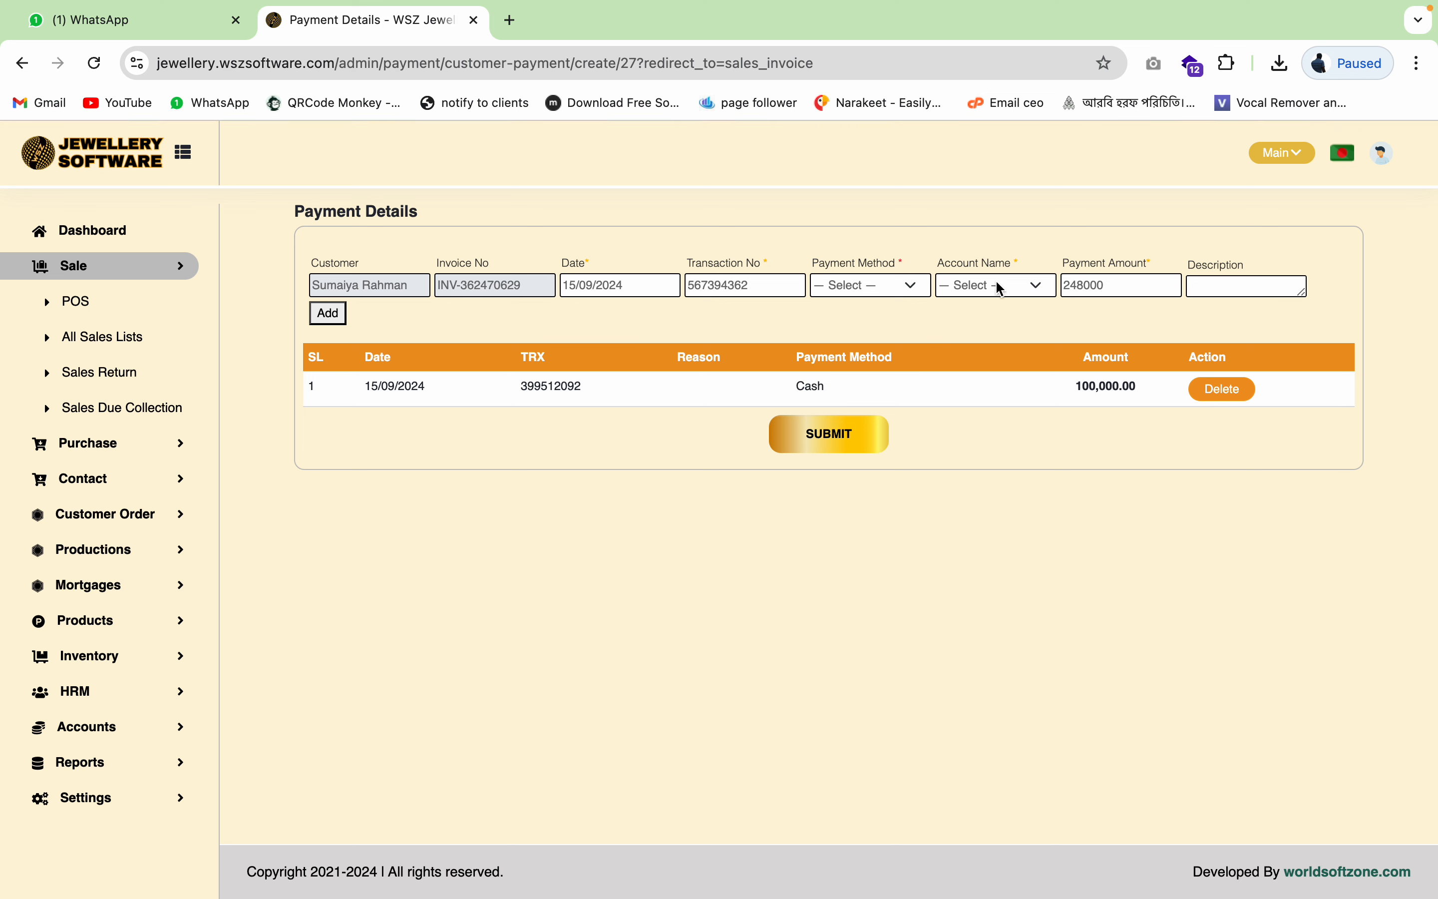
# - Add a 48,000 Mobile Money payment via Bkash | 1 and submit the payments
pyautogui.click(912, 284)
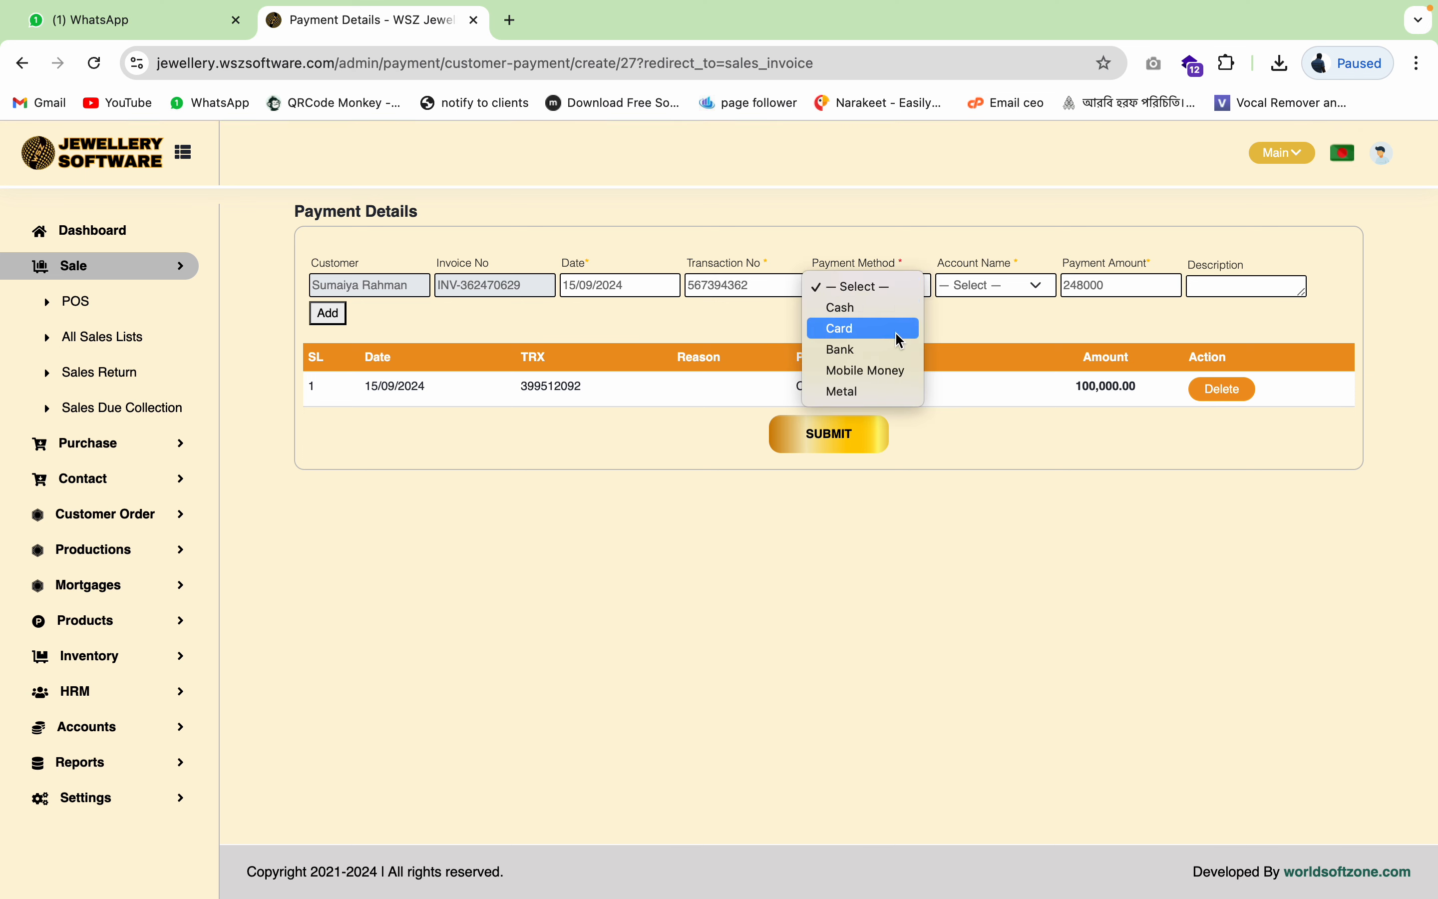
pyautogui.click(883, 372)
pyautogui.click(1010, 286)
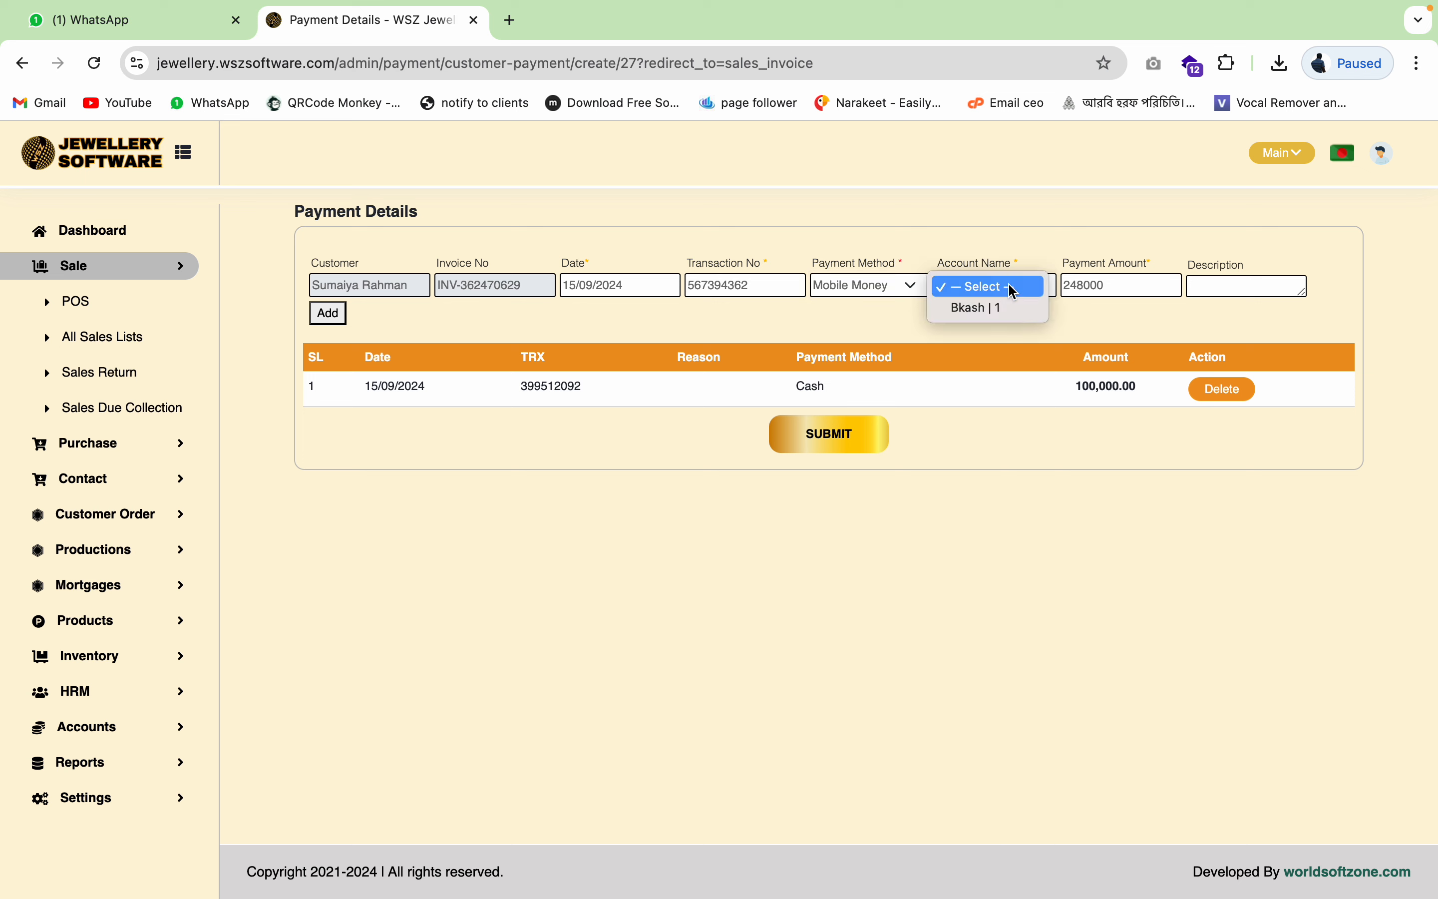
pyautogui.click(997, 311)
pyautogui.doubleClick(1128, 288)
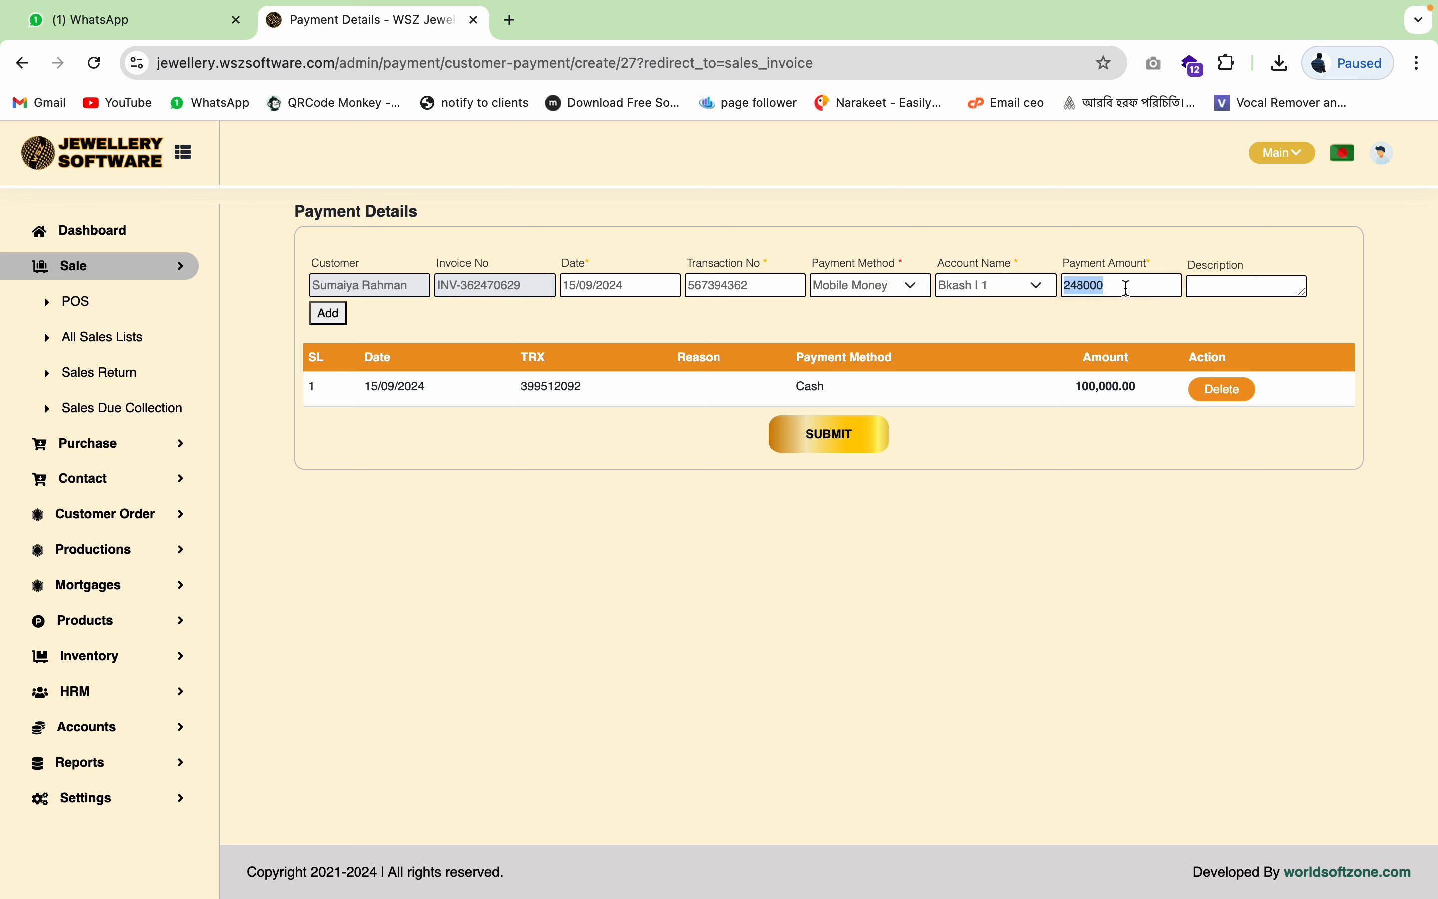
pyautogui.write('48000')
pyautogui.click(328, 313)
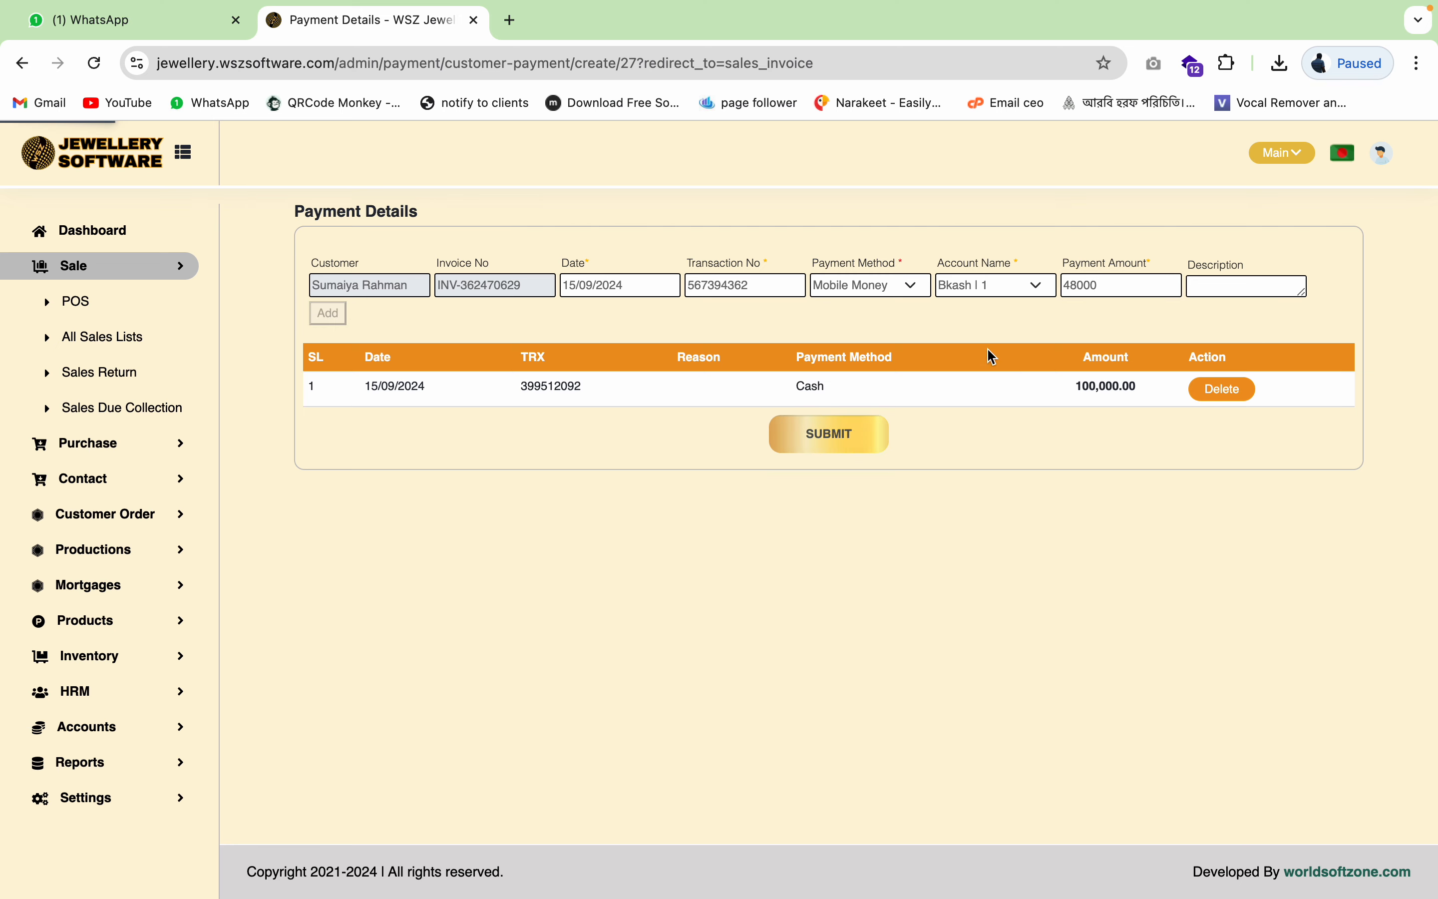
pyautogui.click(829, 476)
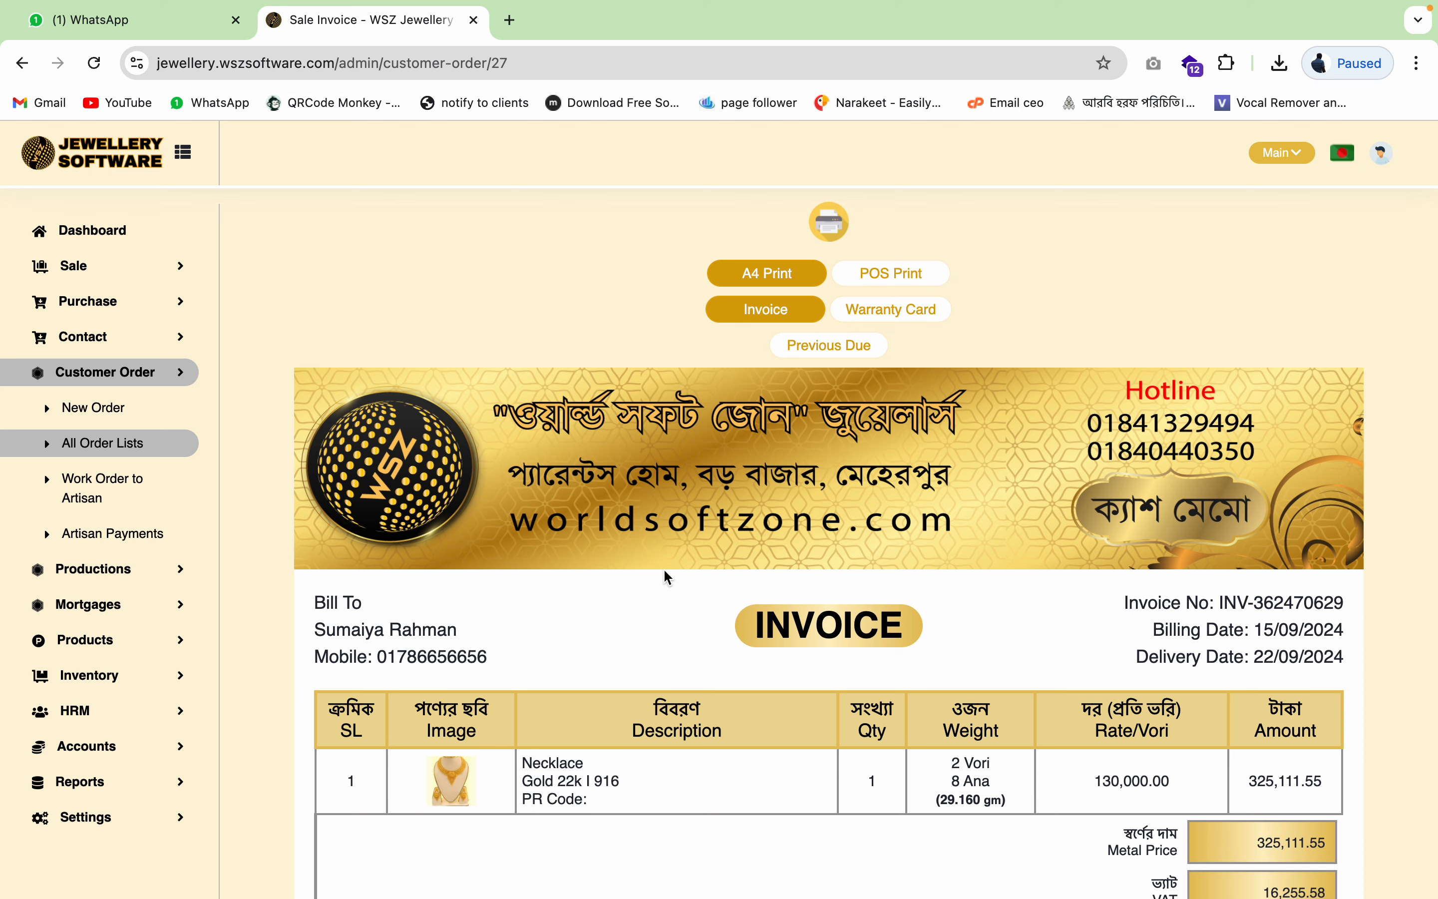
# - Check the invoice's 200,000.00 balance, then go to Customer Order > All Order Lists
pyautogui.scroll(-12, 625, 647)
pyautogui.scroll(3, 625, 649)
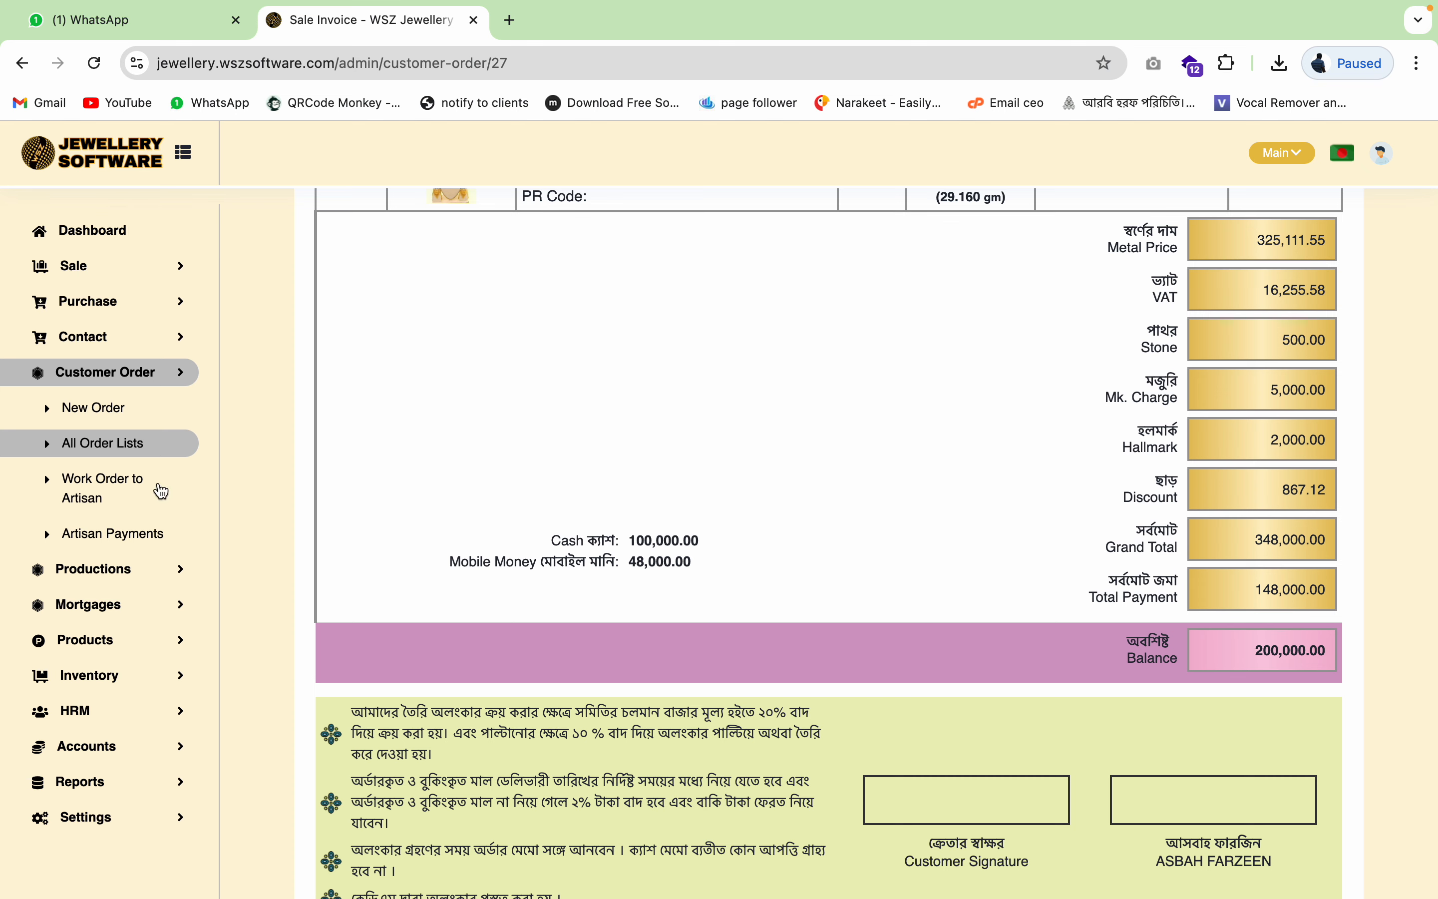
pyautogui.click(124, 447)
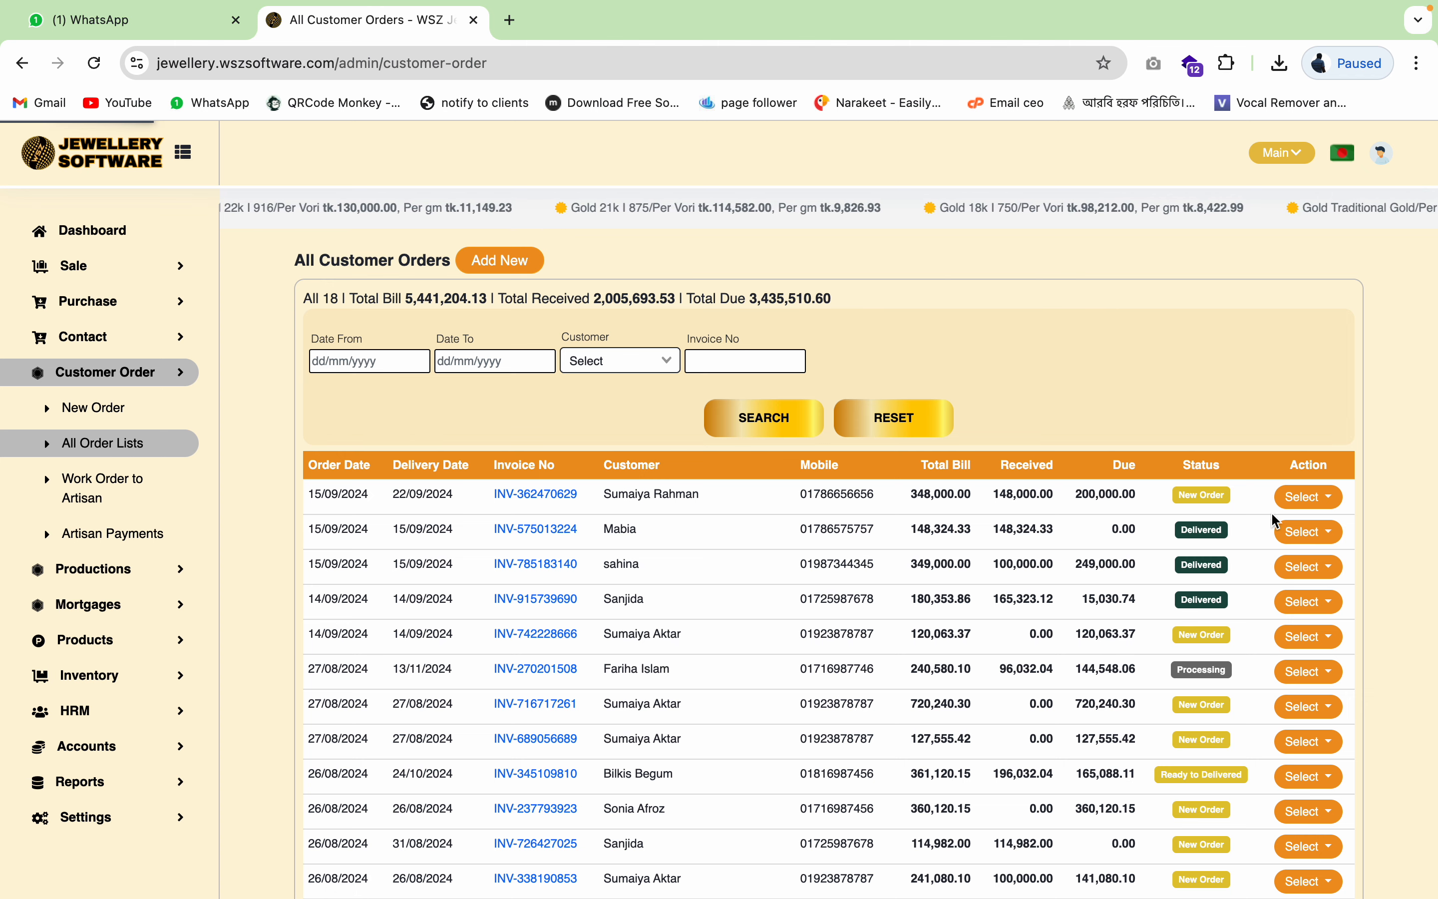
# - Create an artisan work order for the new necklace order
pyautogui.click(1314, 499)
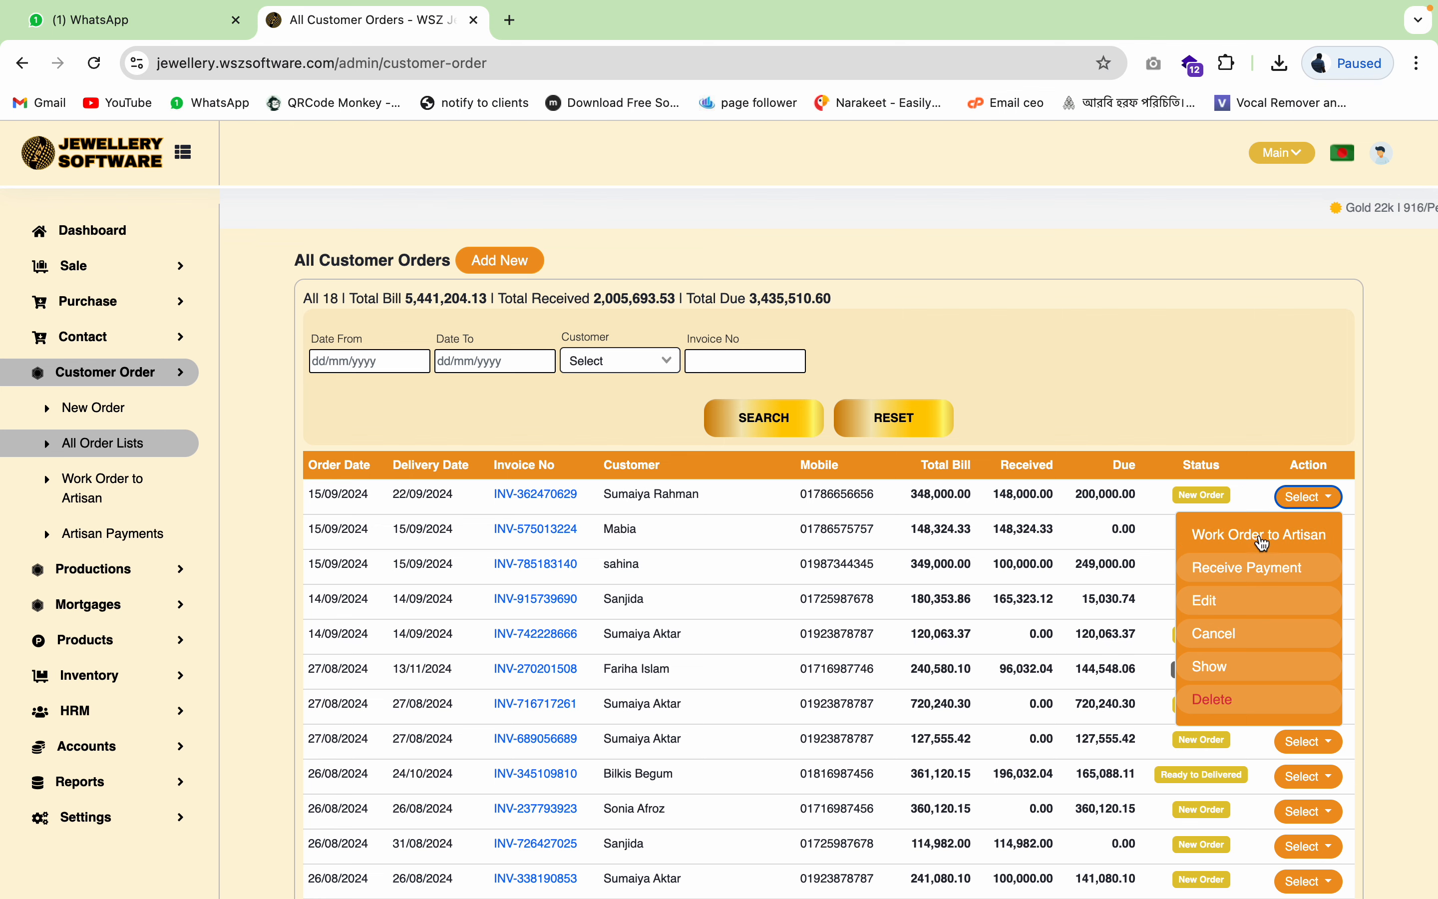
pyautogui.click(1260, 536)
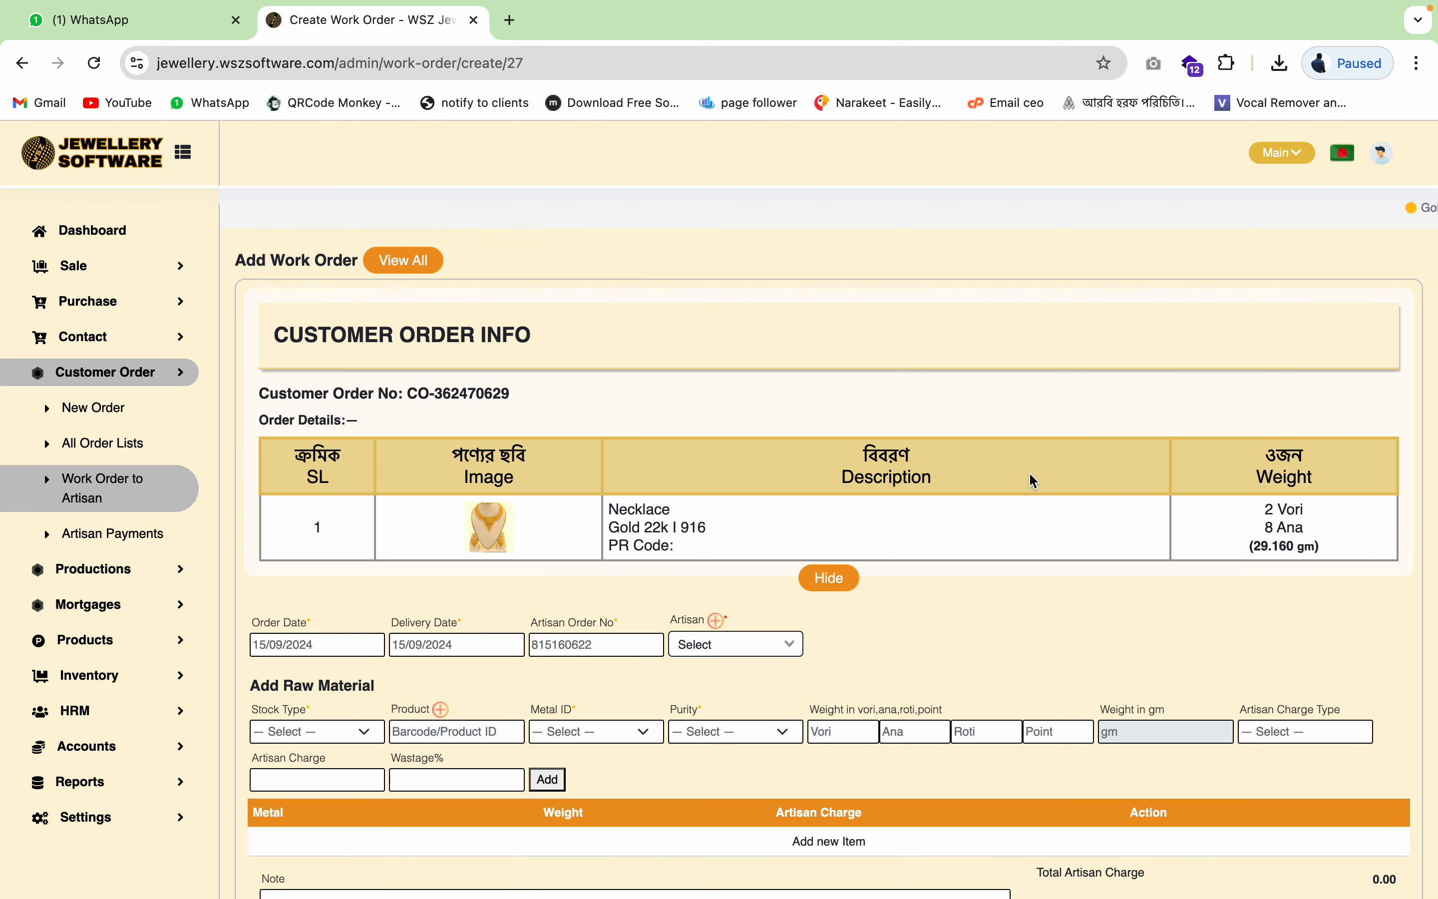
pyautogui.scroll(-3, 640, 550)
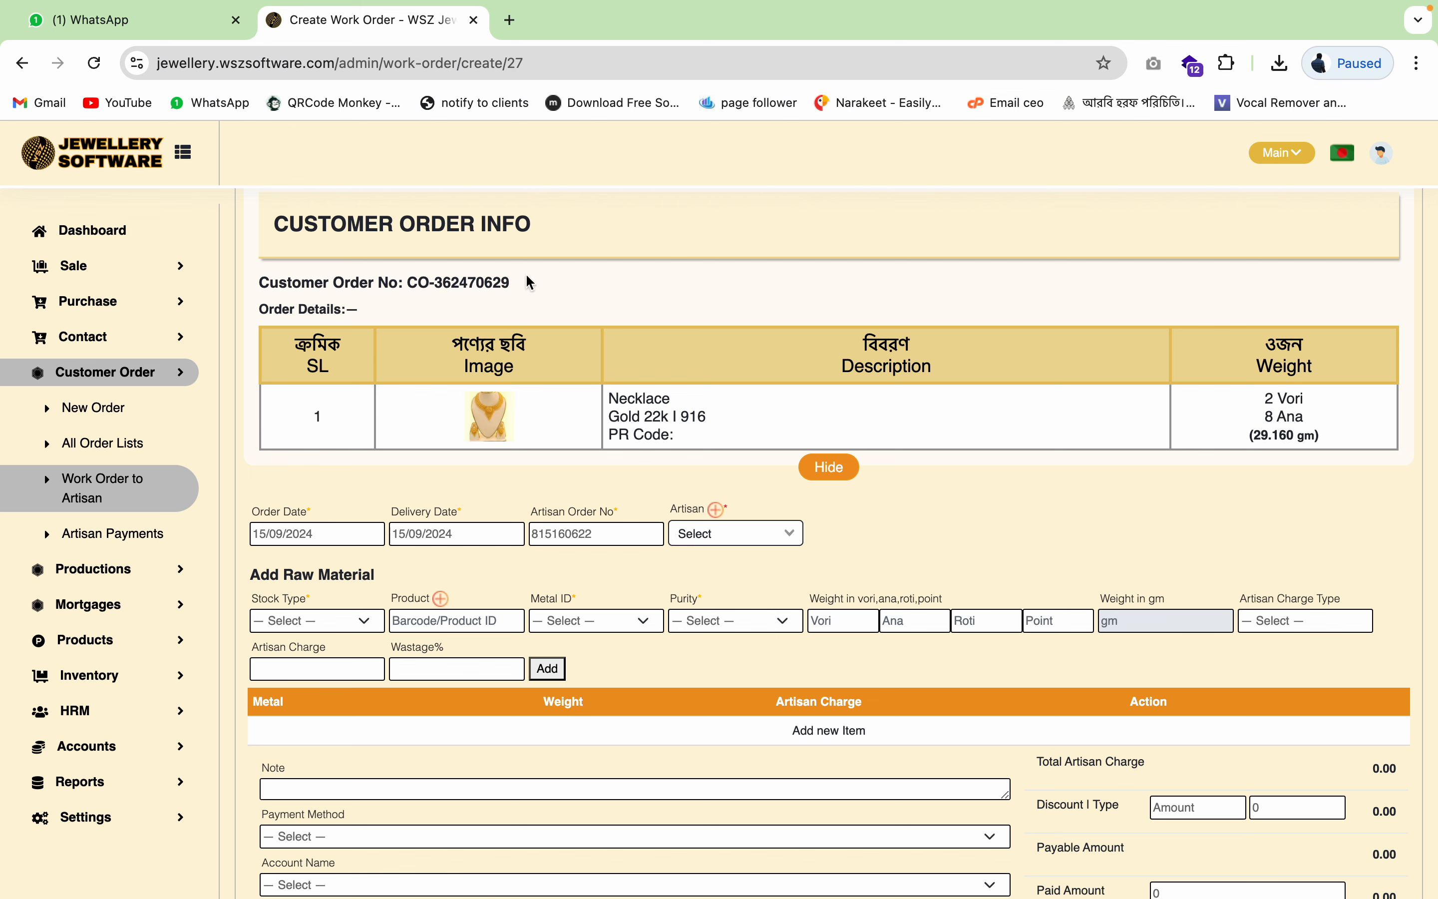
# - View the necklace photo full size, close it, and review the work order form
pyautogui.click(490, 417)
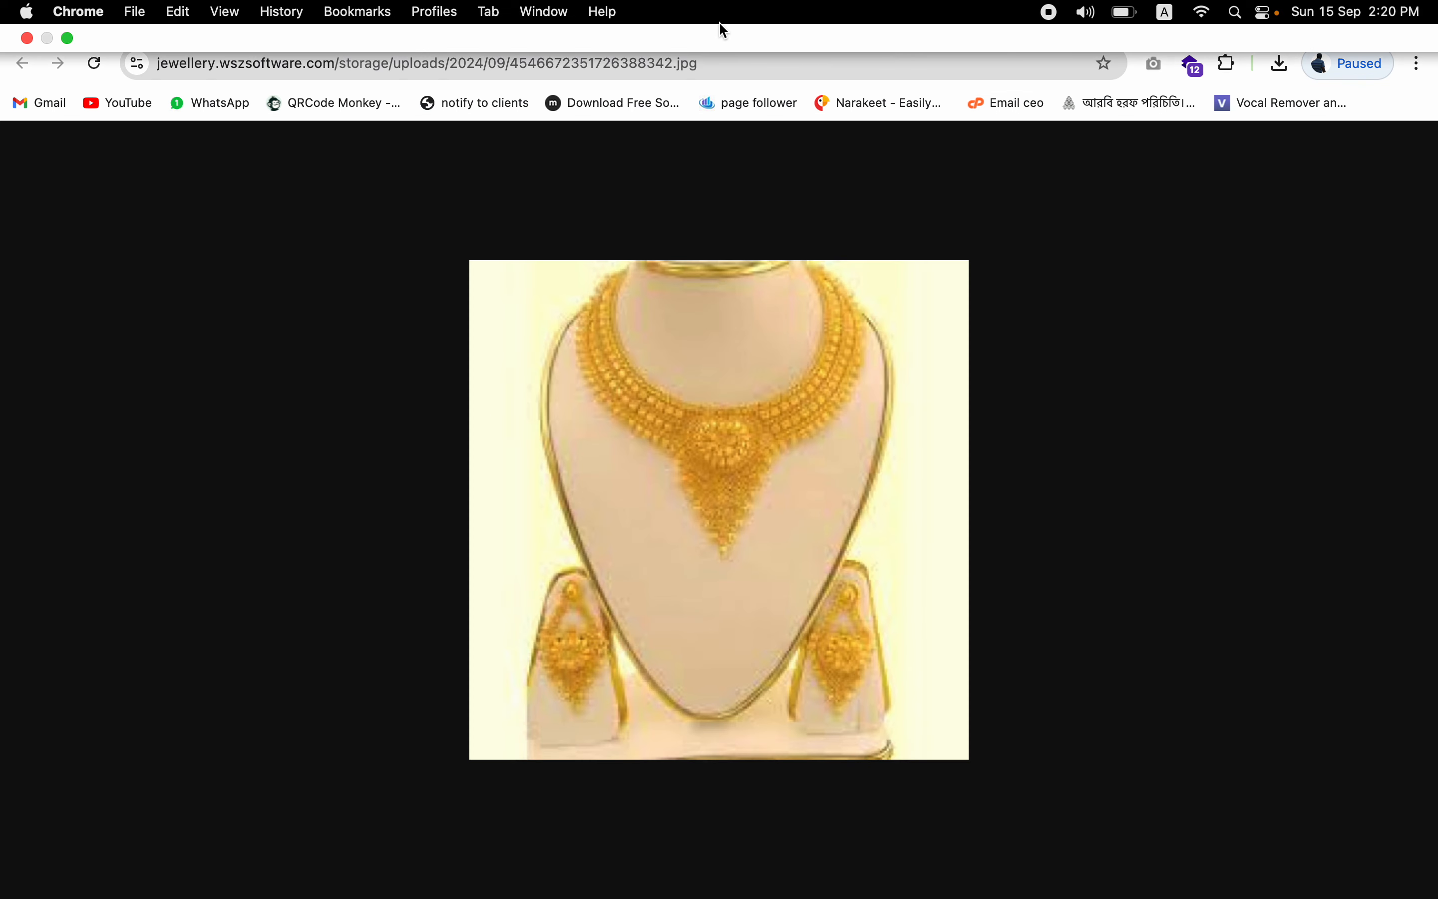
pyautogui.click(712, 20)
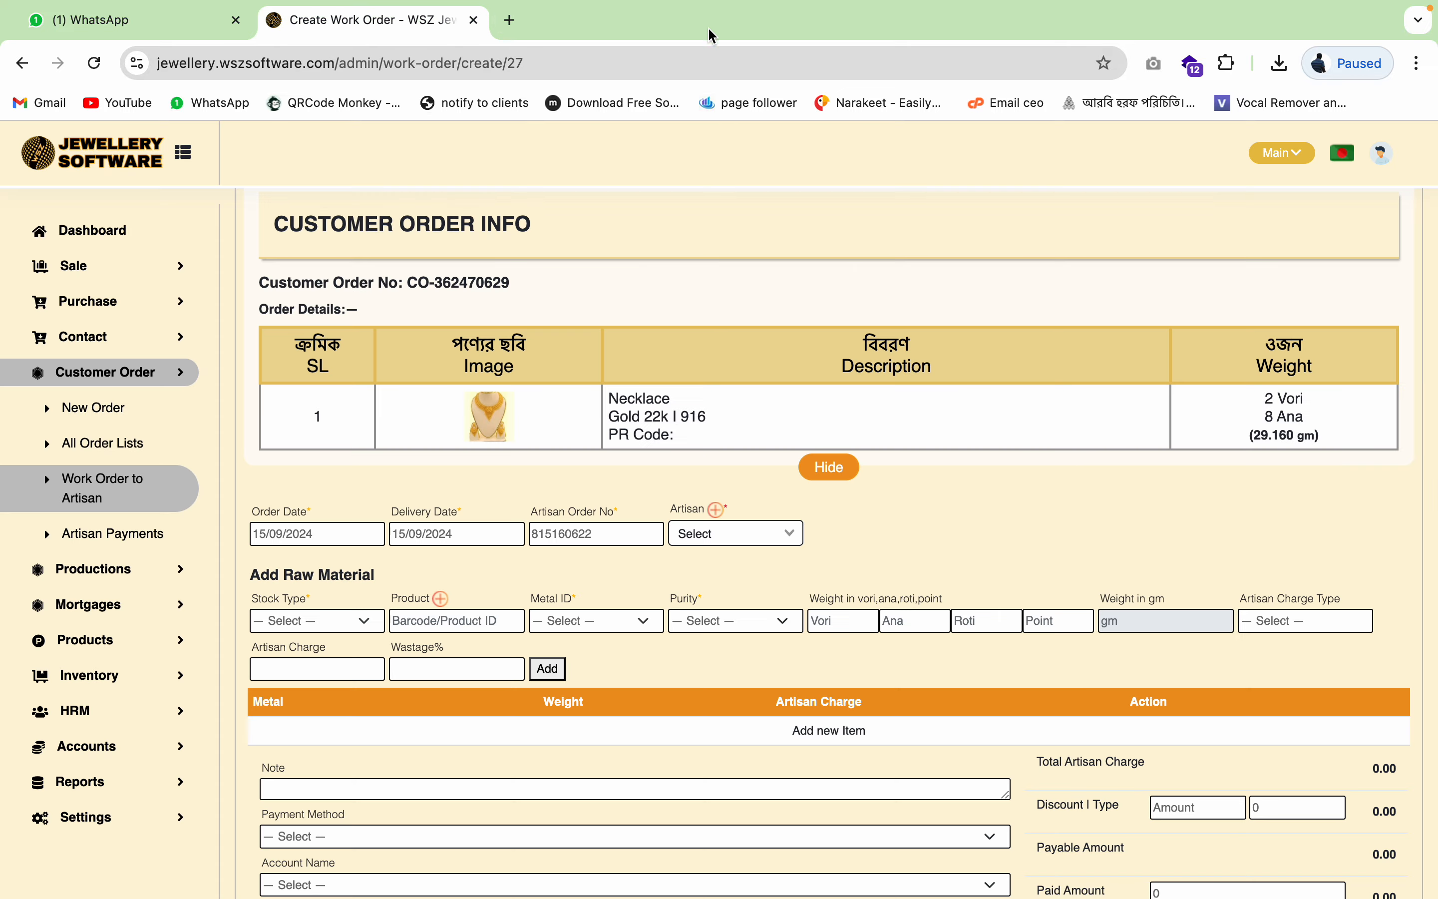
pyautogui.scroll(-4, 975, 512)
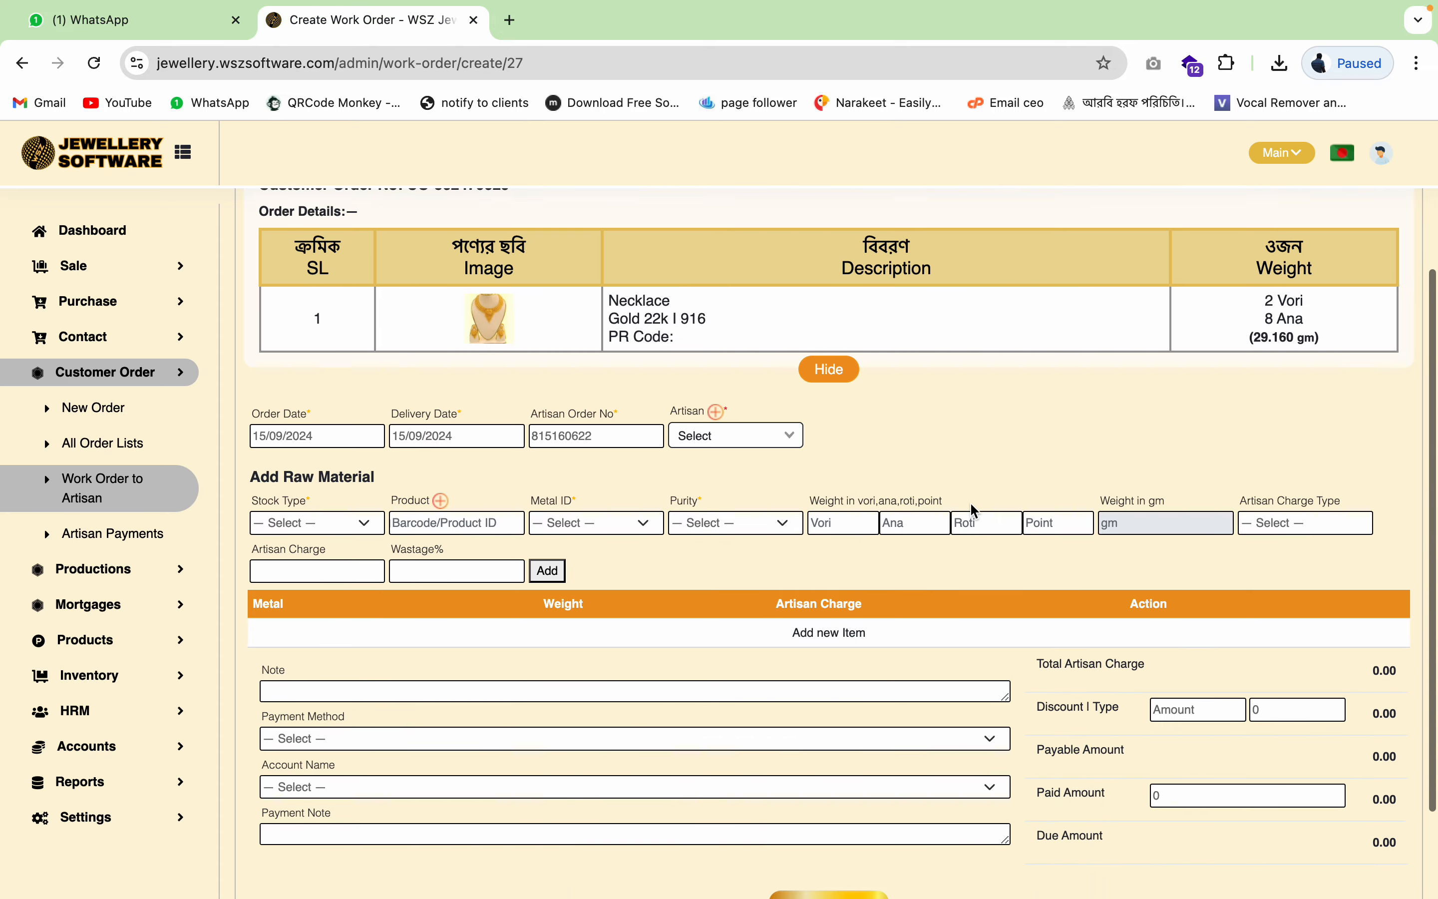
pyautogui.scroll(6, 972, 505)
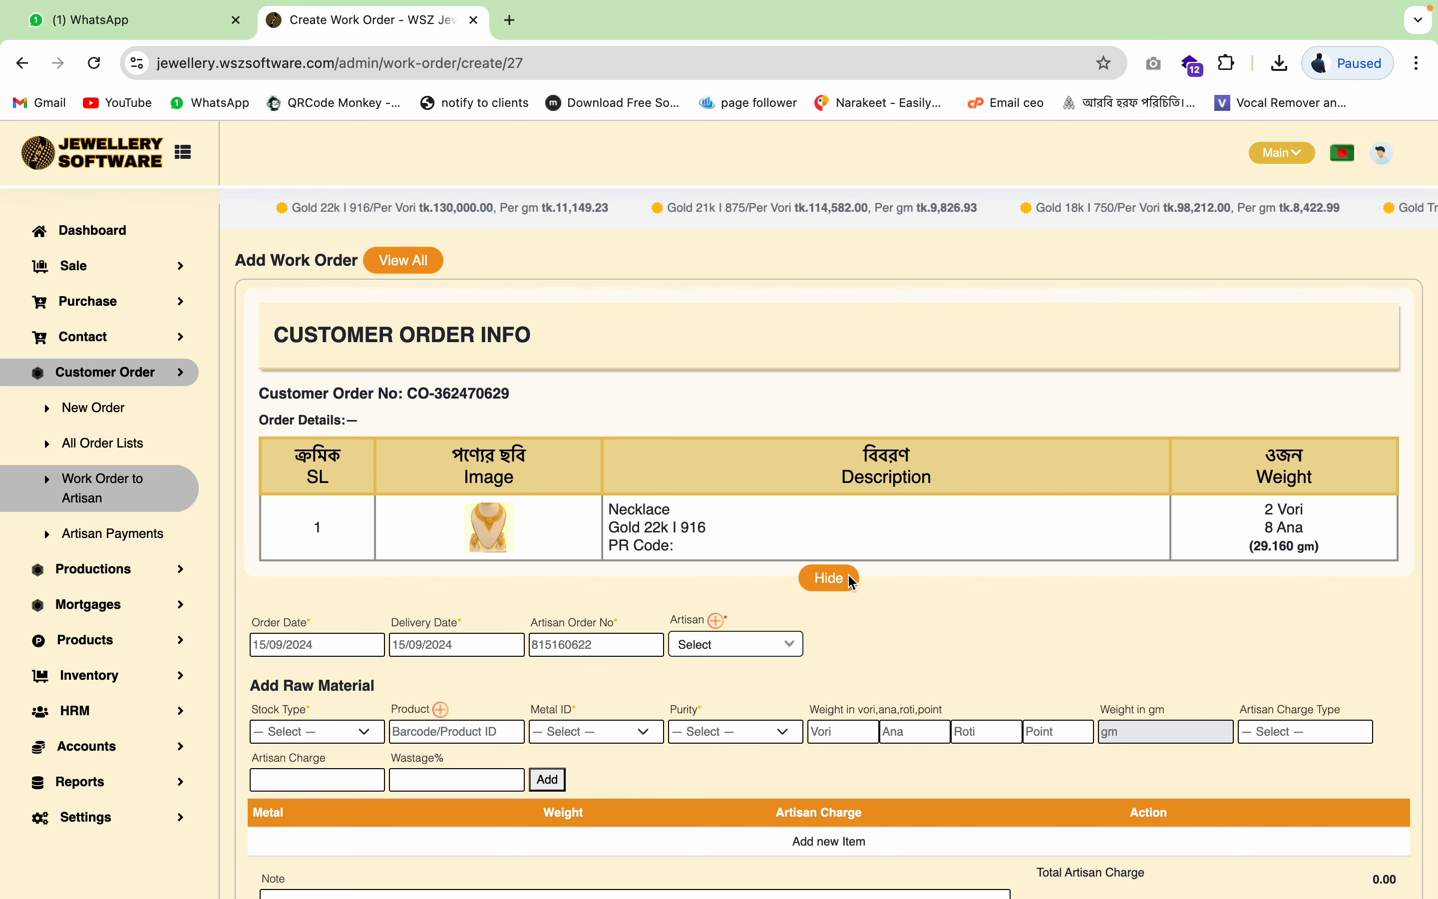
pyautogui.scroll(-3, 535, 630)
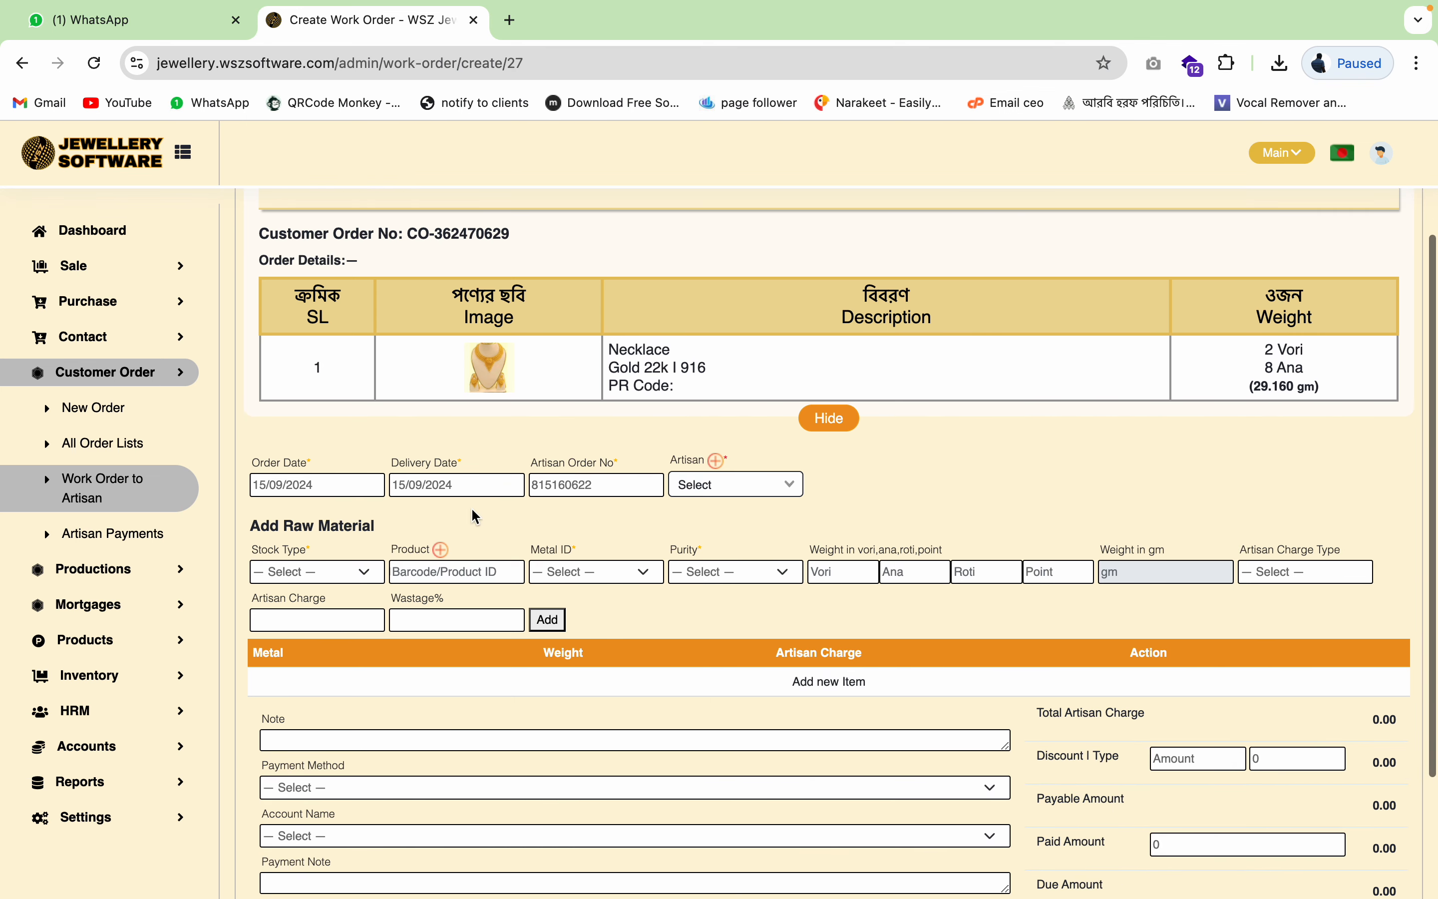
# - Set the delivery date to 20/09/2024 and assign the artisan to the work order
pyautogui.click(479, 486)
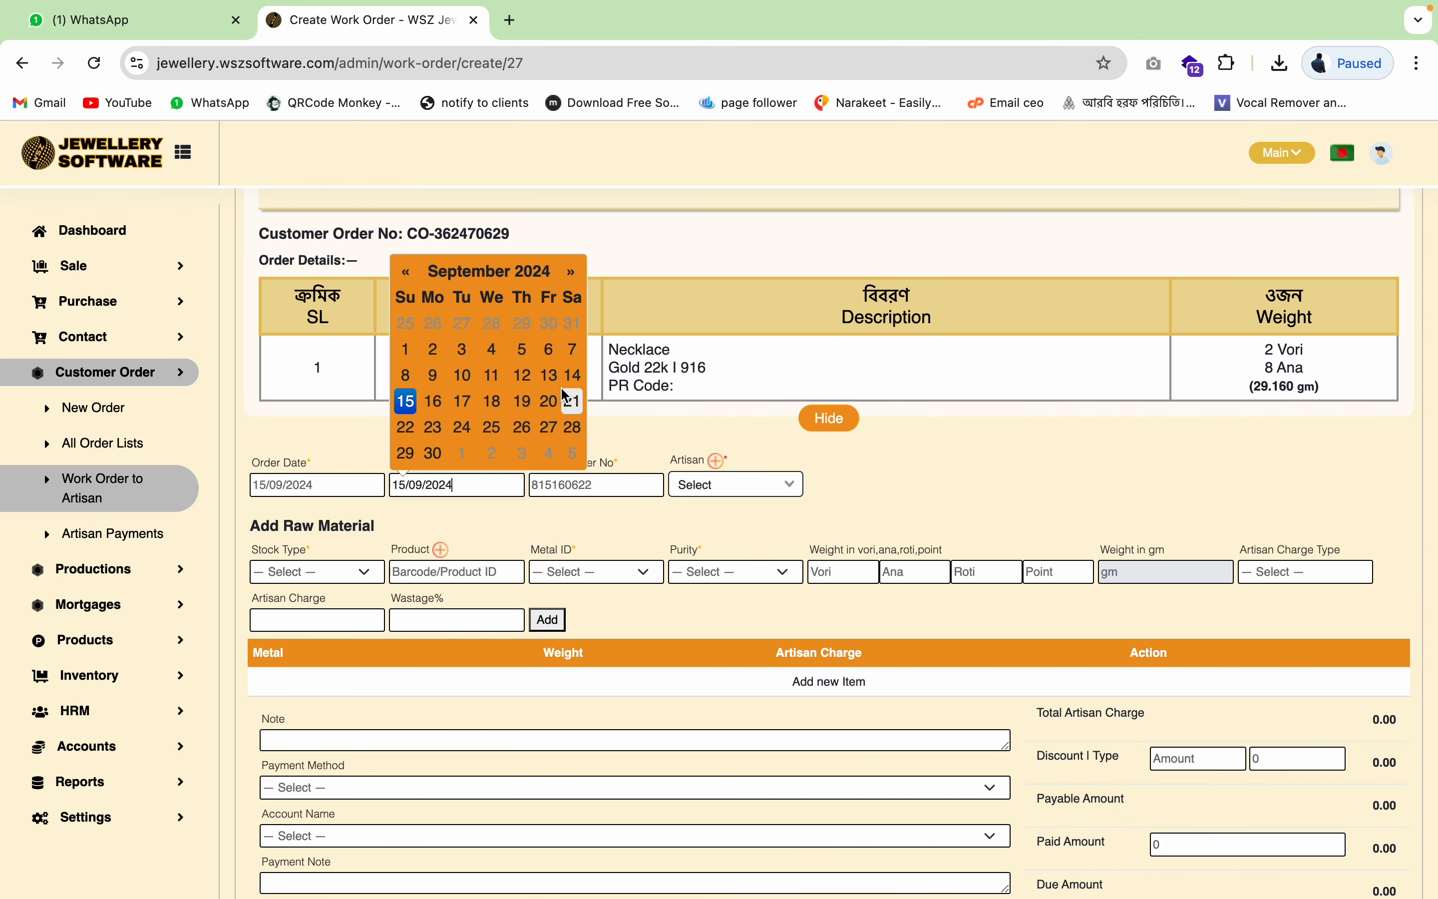
pyautogui.click(550, 401)
pyautogui.click(672, 424)
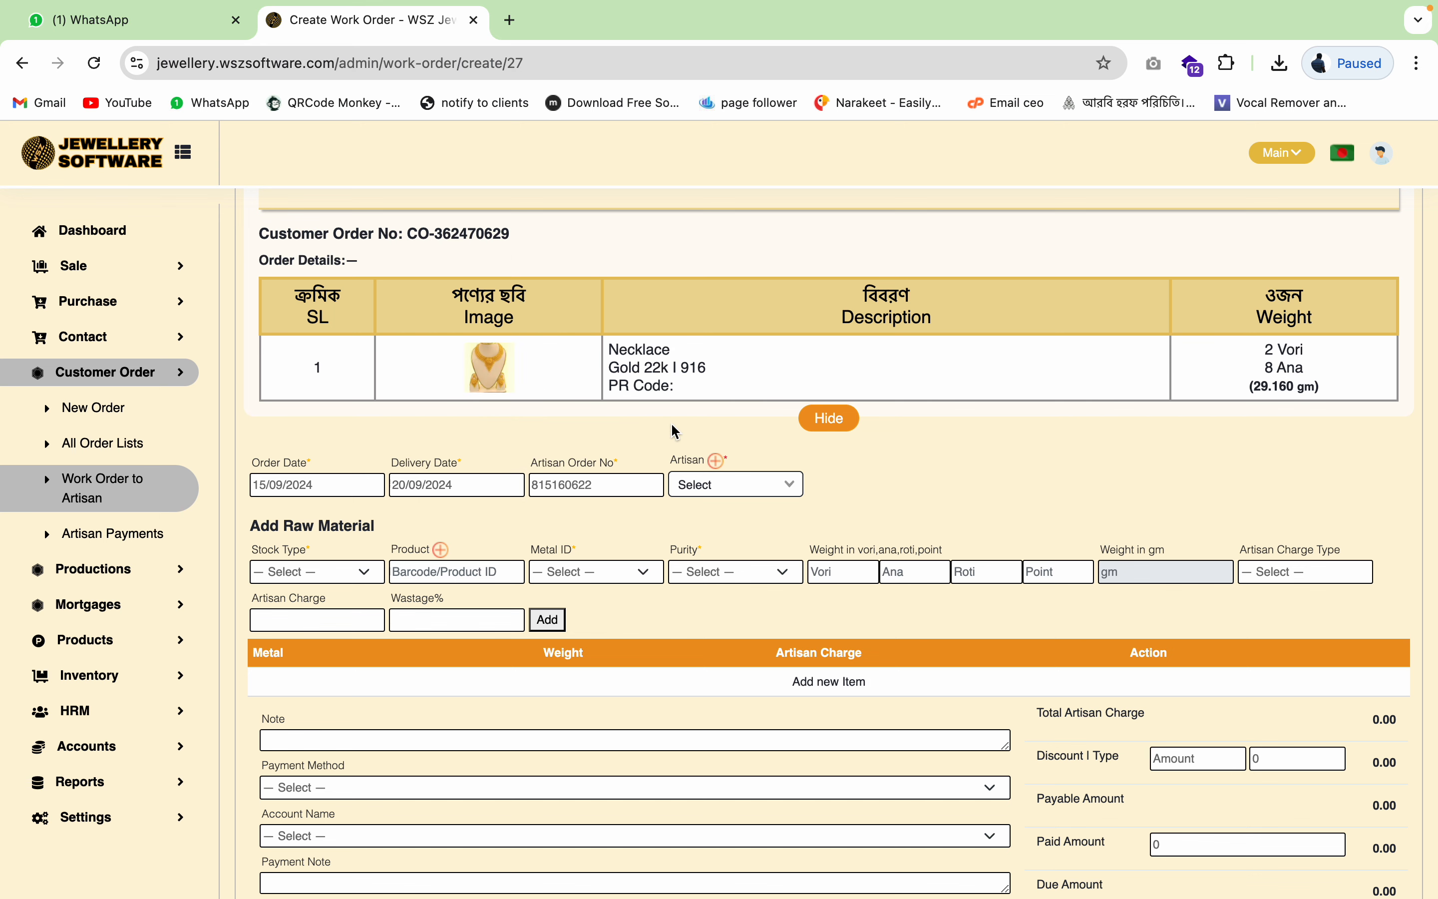
pyautogui.click(745, 483)
pyautogui.click(738, 558)
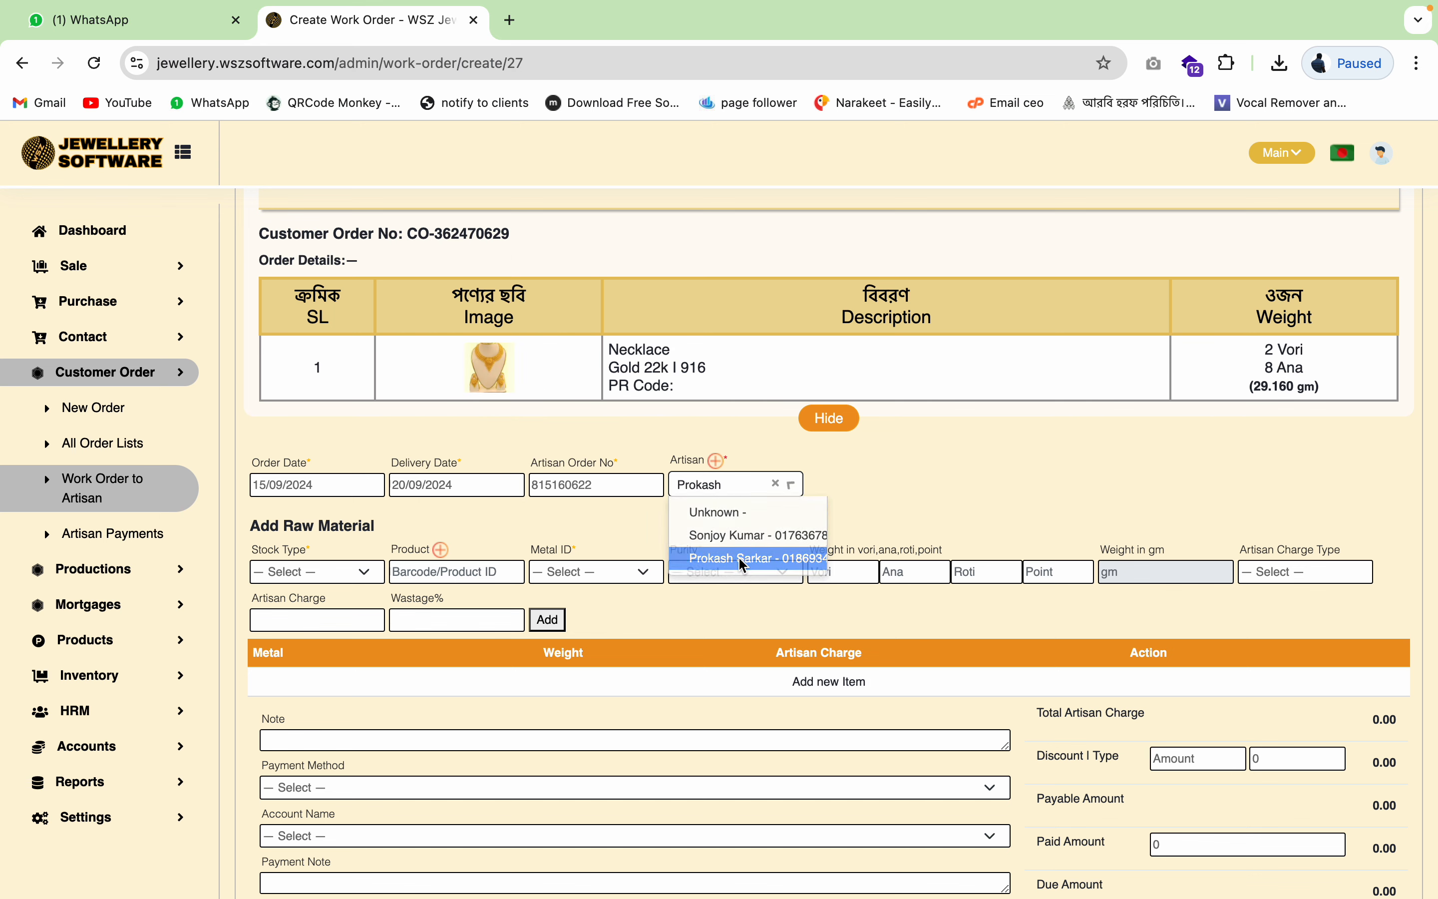
# - Set the raw material stock type to Raw Material (Gold)
pyautogui.click(360, 572)
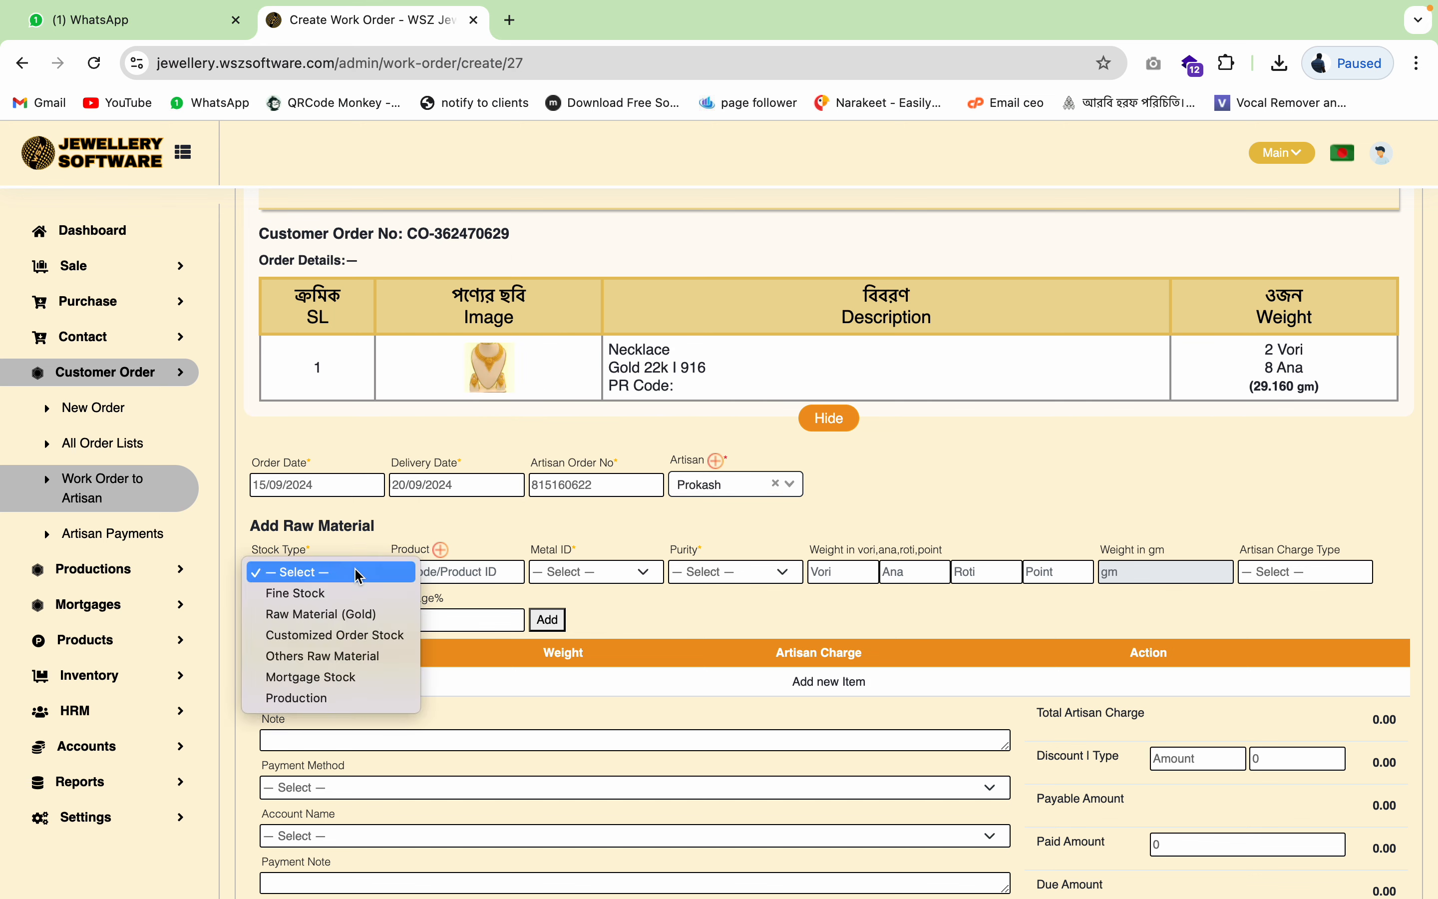
pyautogui.click(364, 531)
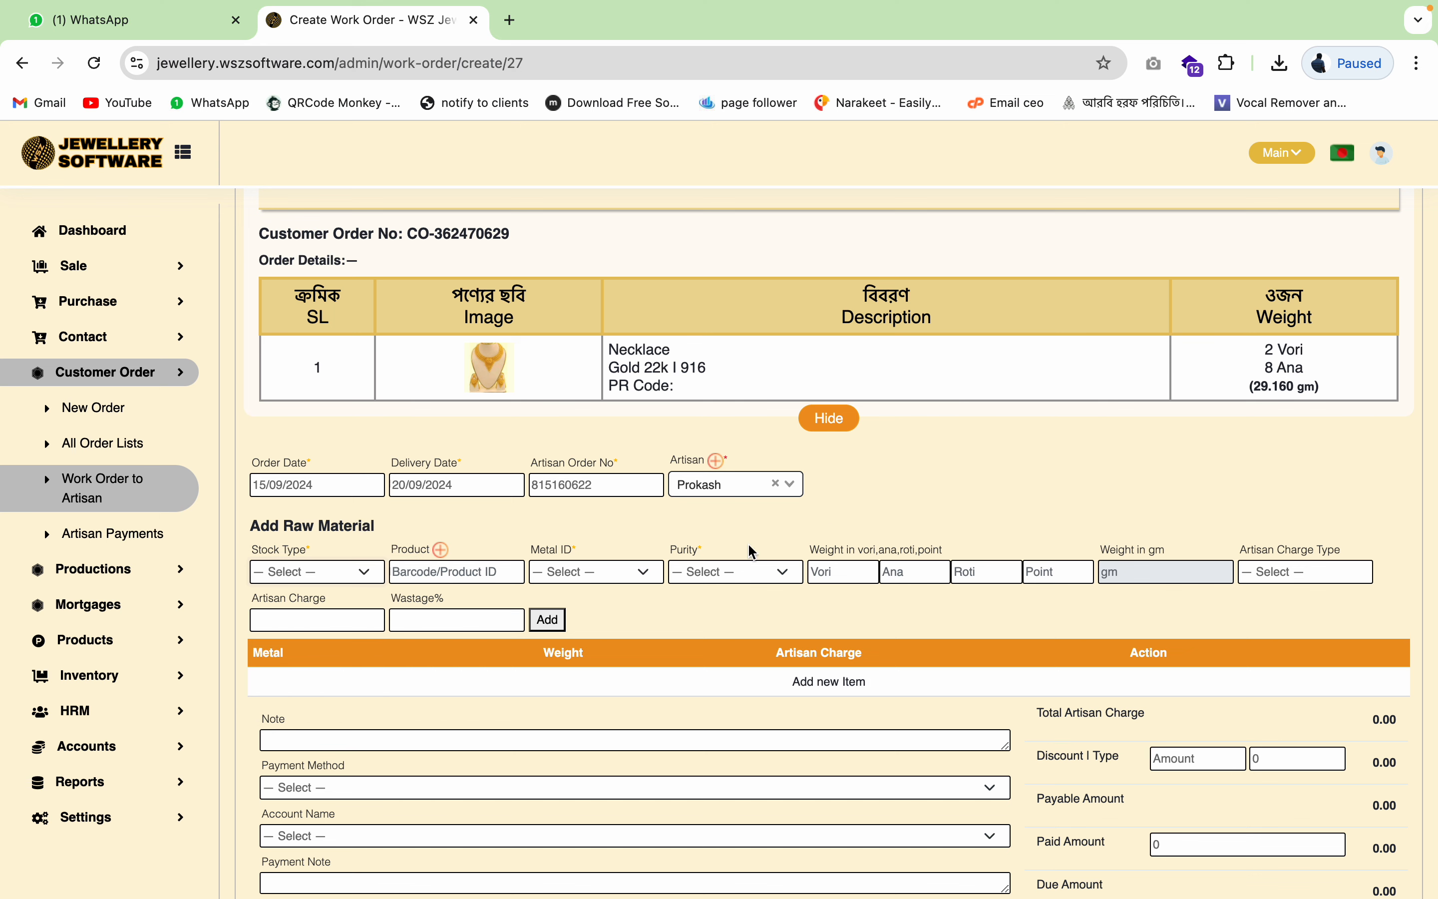
pyautogui.click(323, 573)
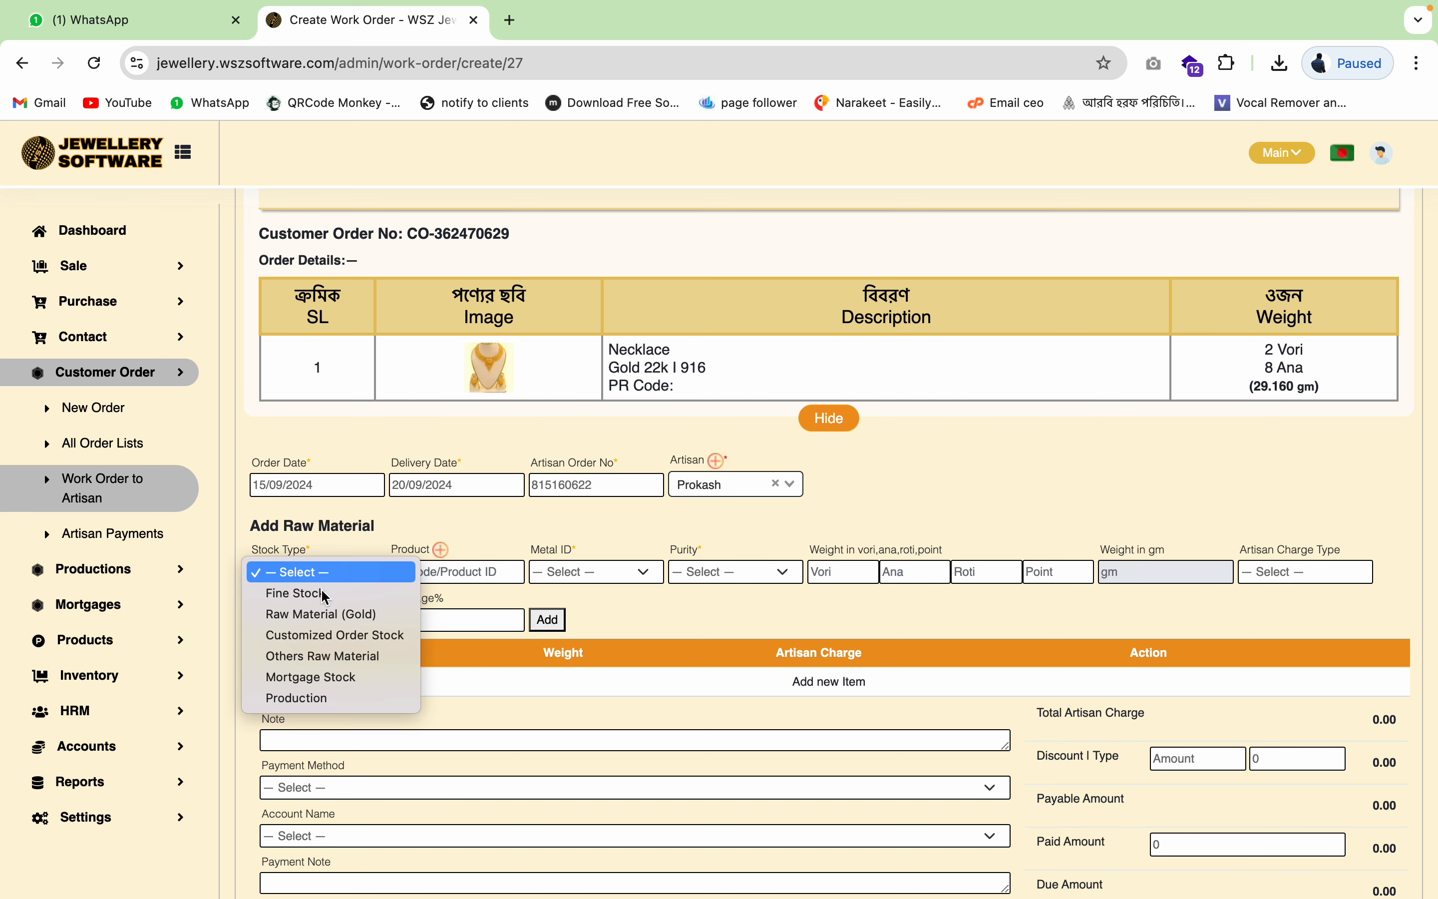
pyautogui.click(330, 616)
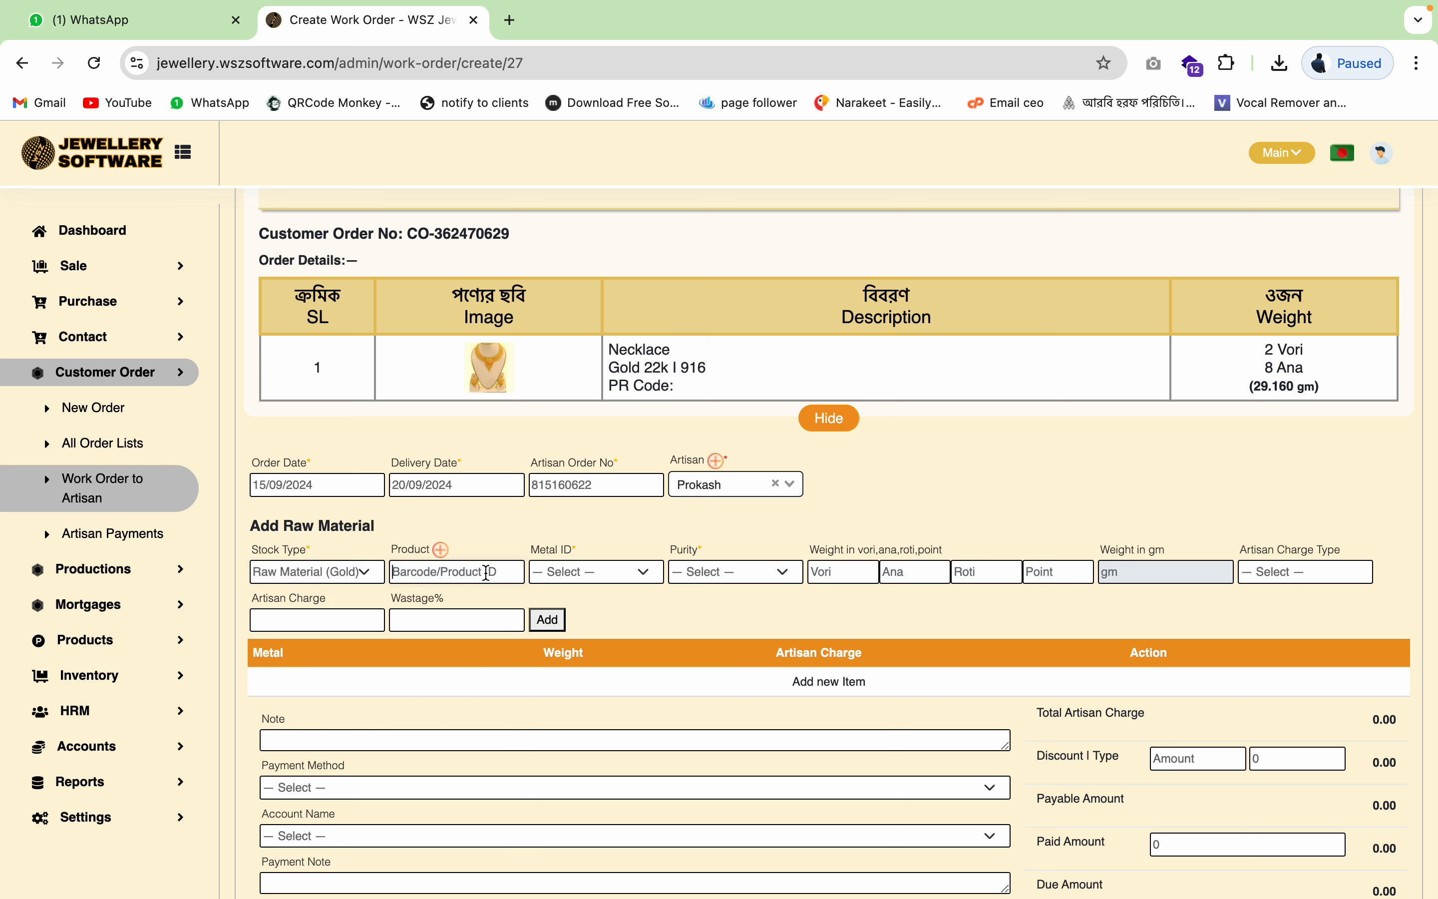
# - Pick Gold Bar Malaysia as the raw material and set its weight to 2 Vori with no ana
pyautogui.click(487, 573)
pyautogui.write('gb')
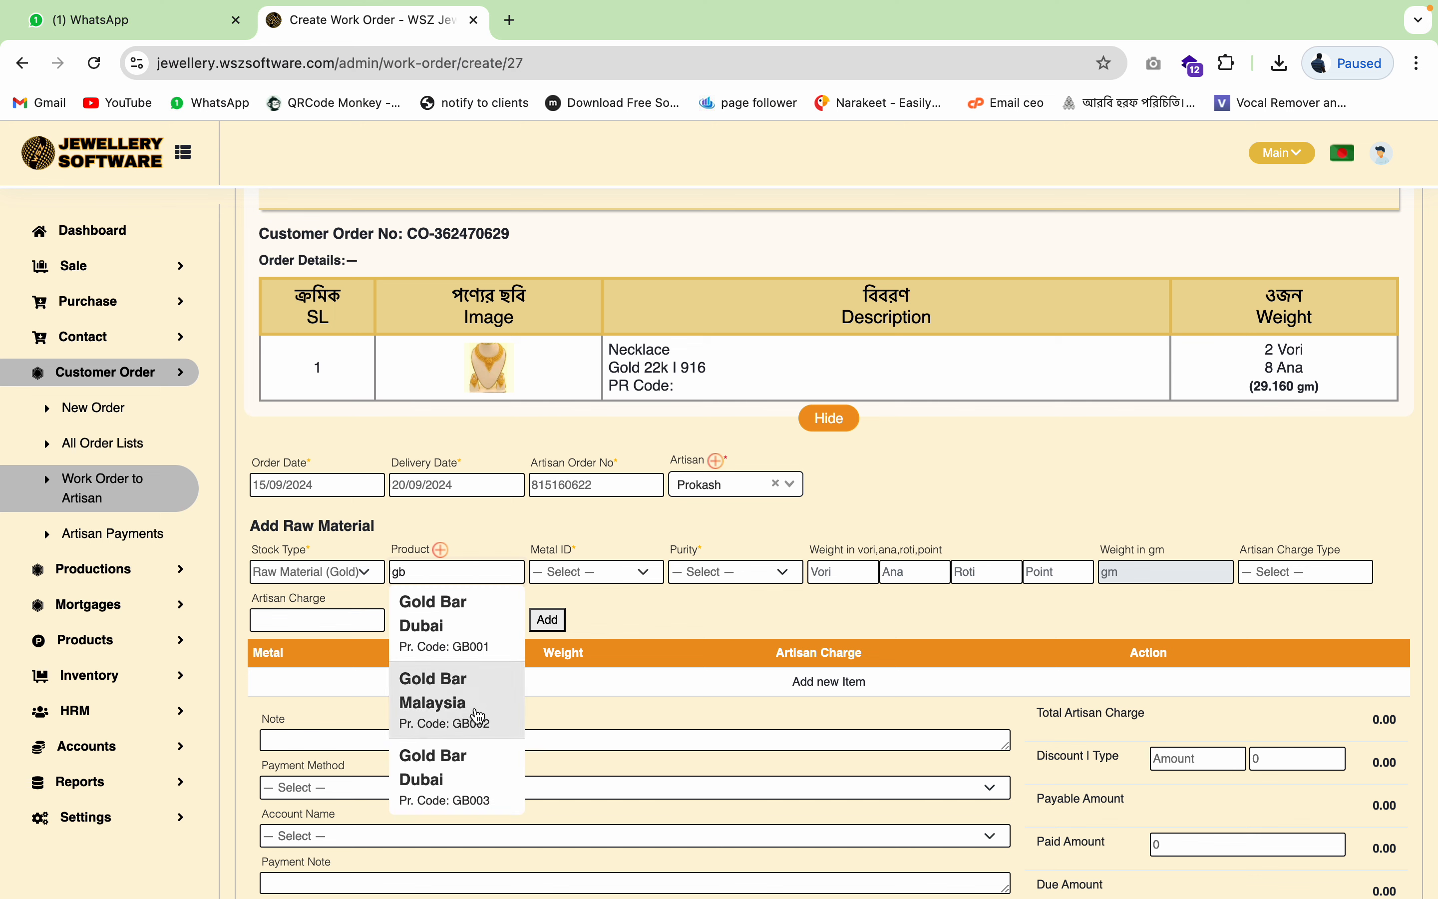
pyautogui.click(476, 712)
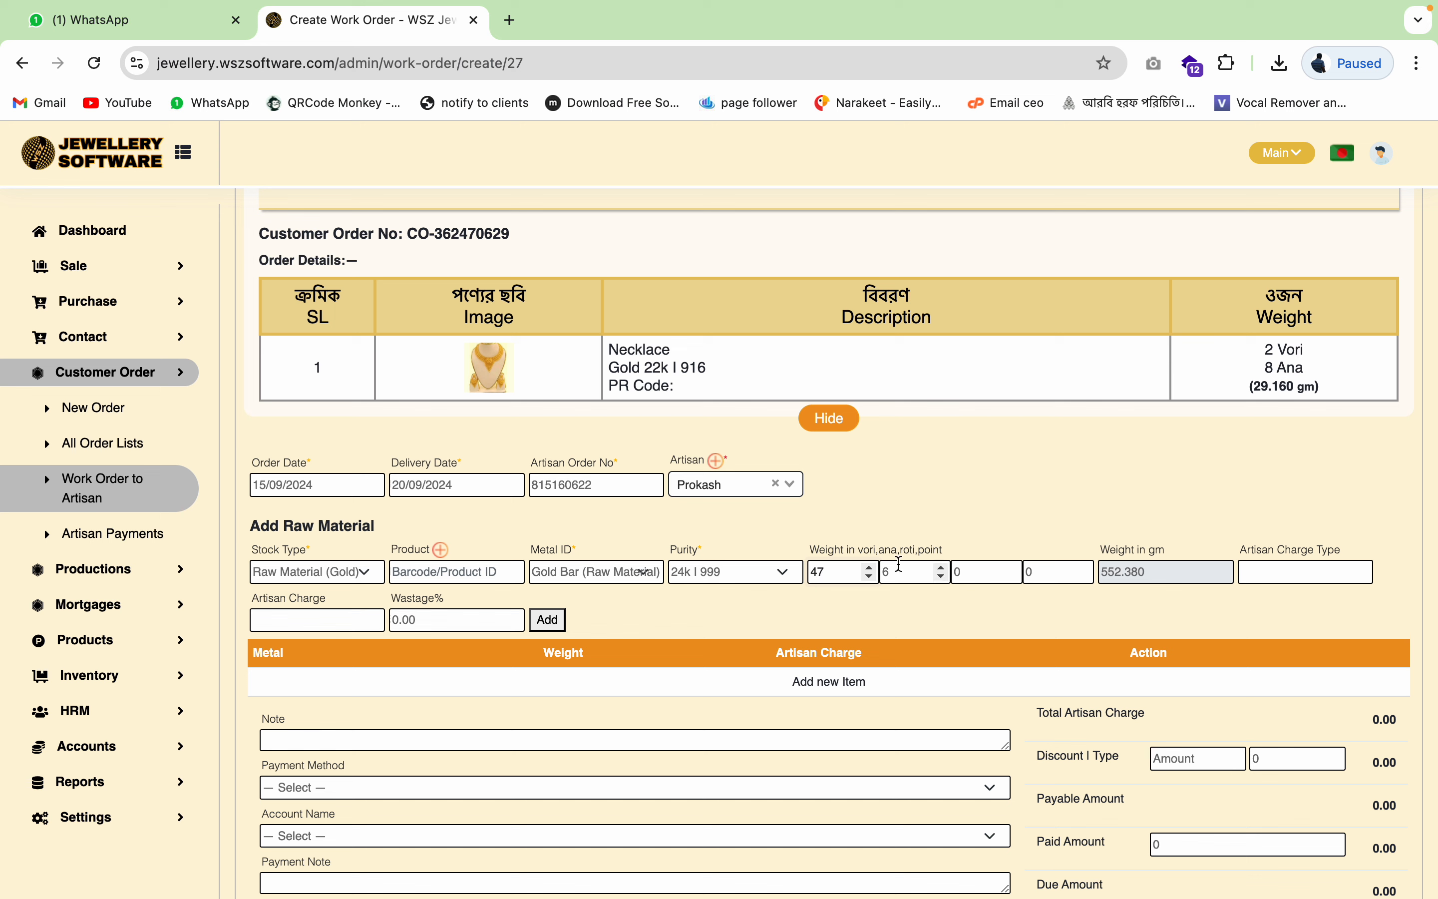
pyautogui.click(898, 575)
pyautogui.press('BackSpace')
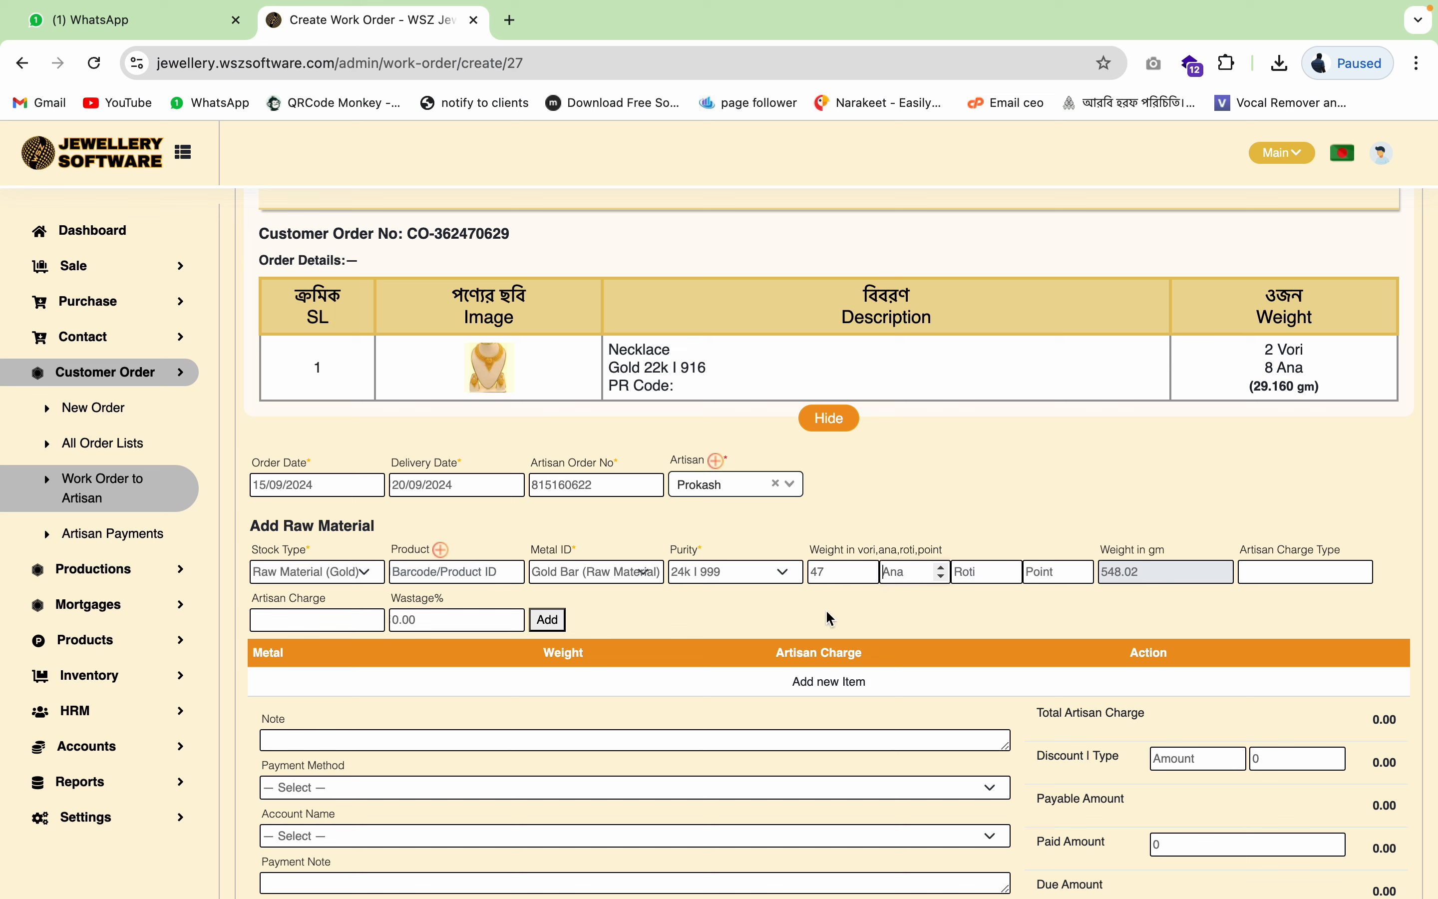
pyautogui.click(836, 575)
pyautogui.press('BackSpace')
pyautogui.press('BackSpace')
pyautogui.write('2')
# - Give the gold bar a Fixed artisan charge of 400 and add the line to the materials table
pyautogui.click(1305, 577)
pyautogui.click(1278, 612)
pyautogui.click(329, 619)
pyautogui.write('4000')
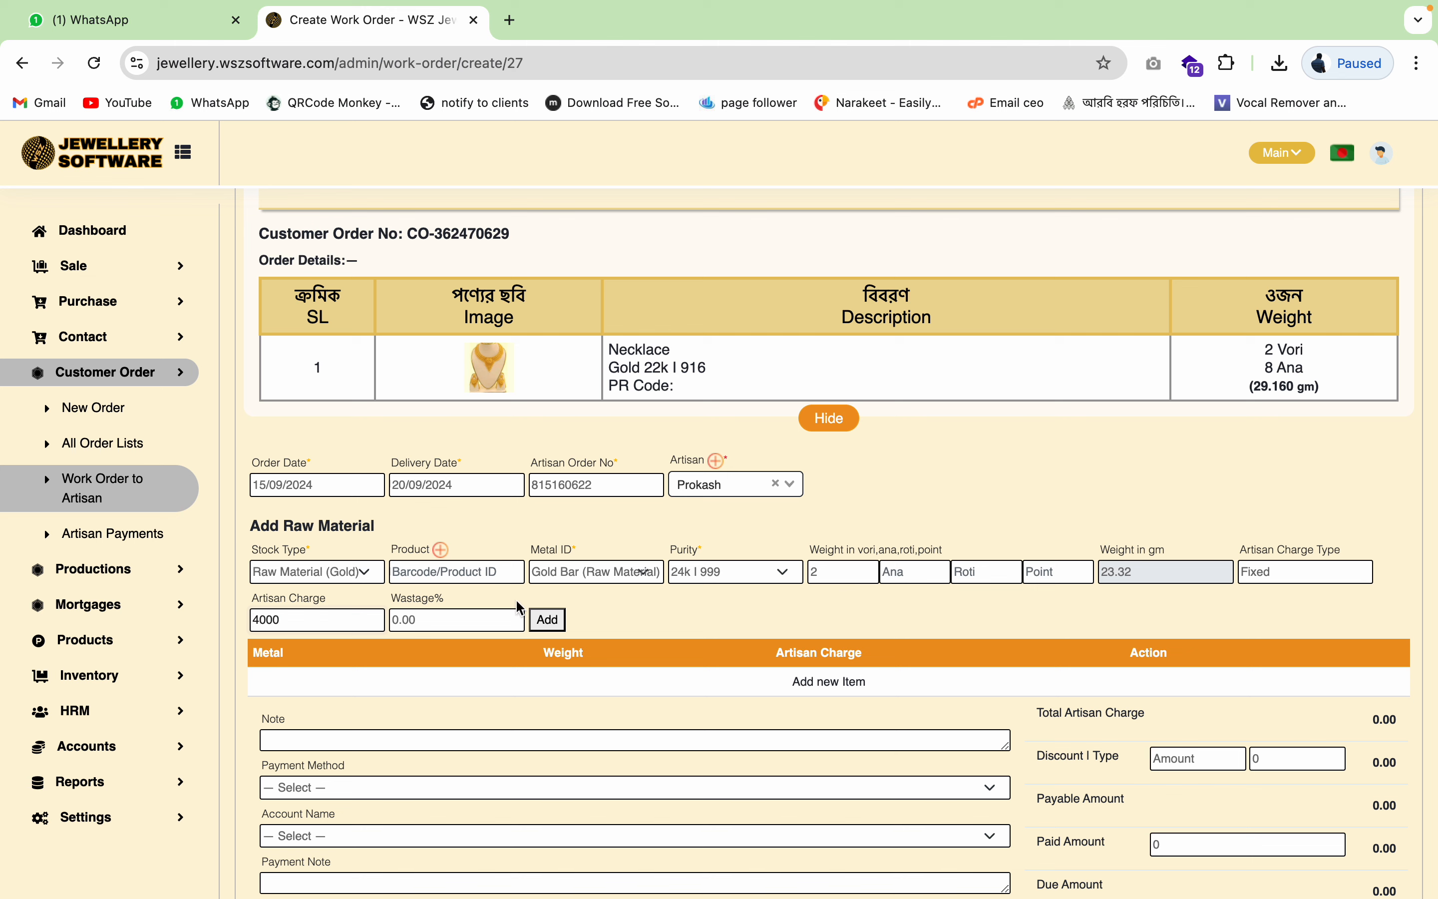
pyautogui.click(556, 620)
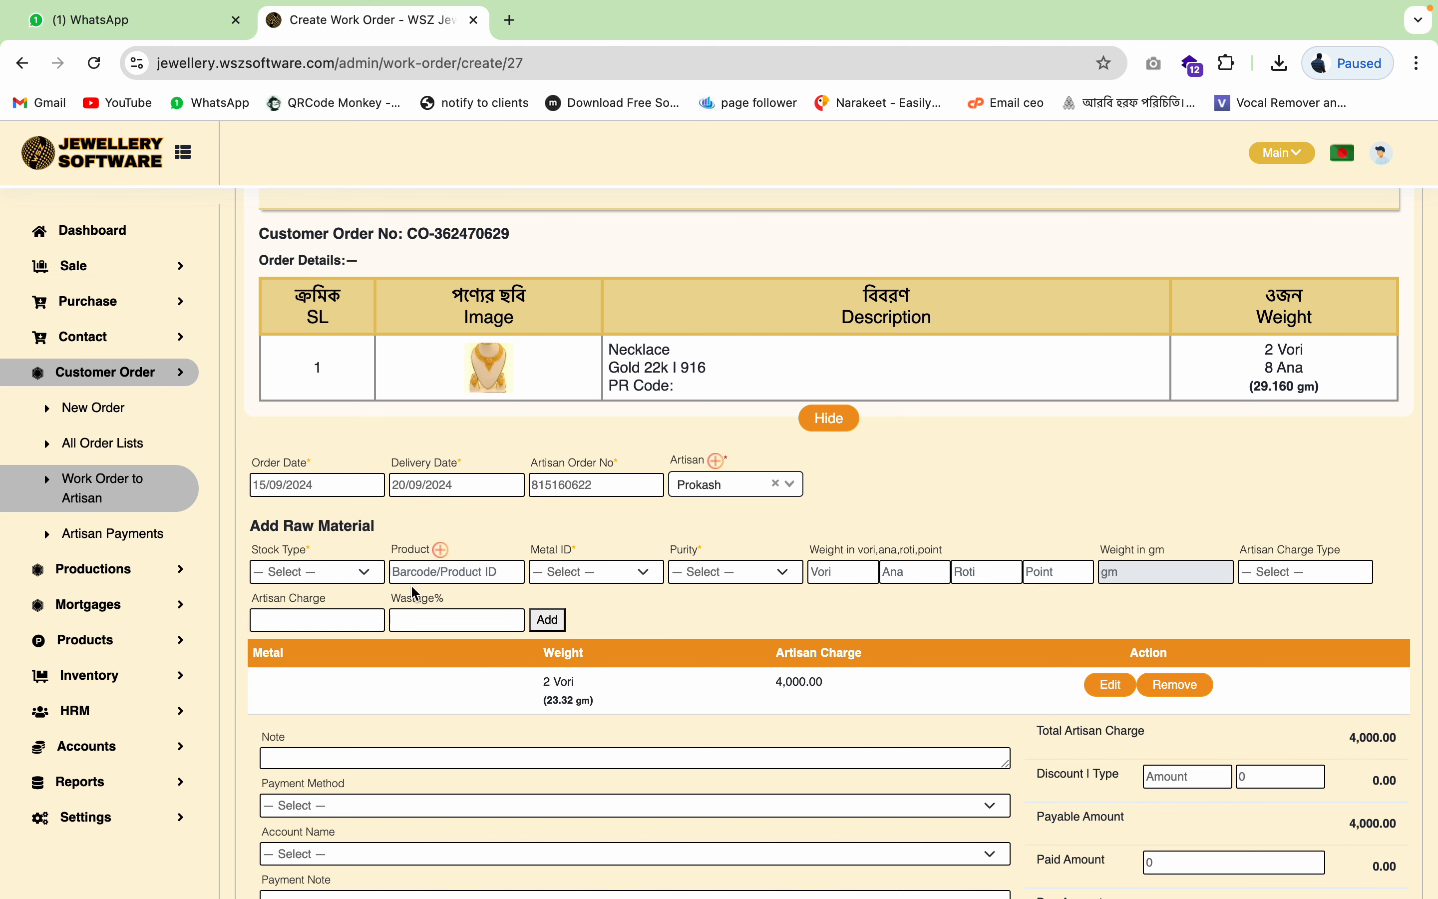
# - Set the next material to Others Raw Material stock type with Copper metal, leaving the product empty
pyautogui.click(342, 571)
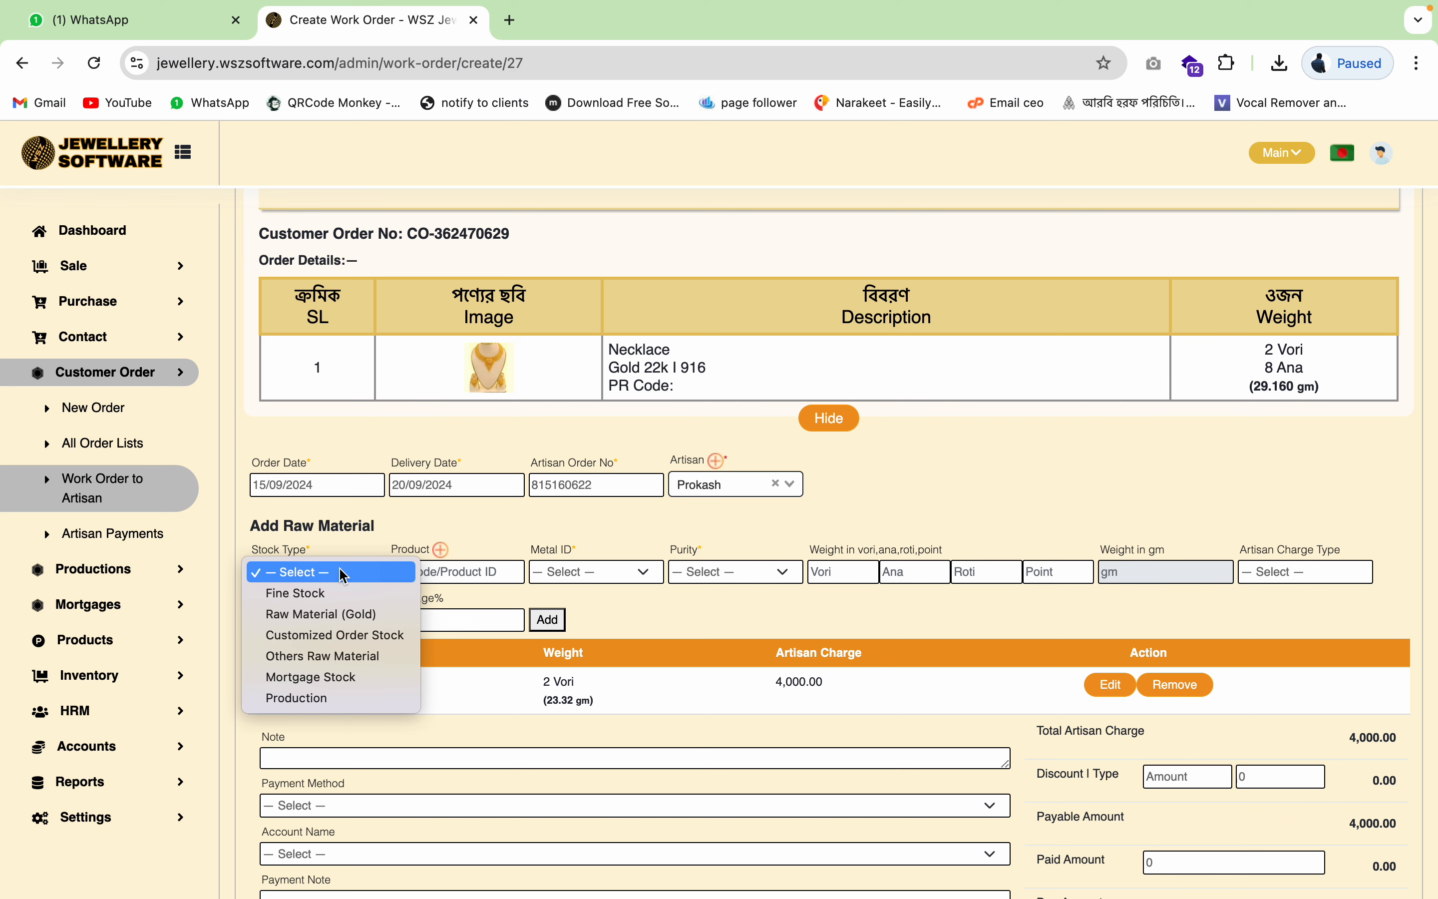
pyautogui.click(344, 656)
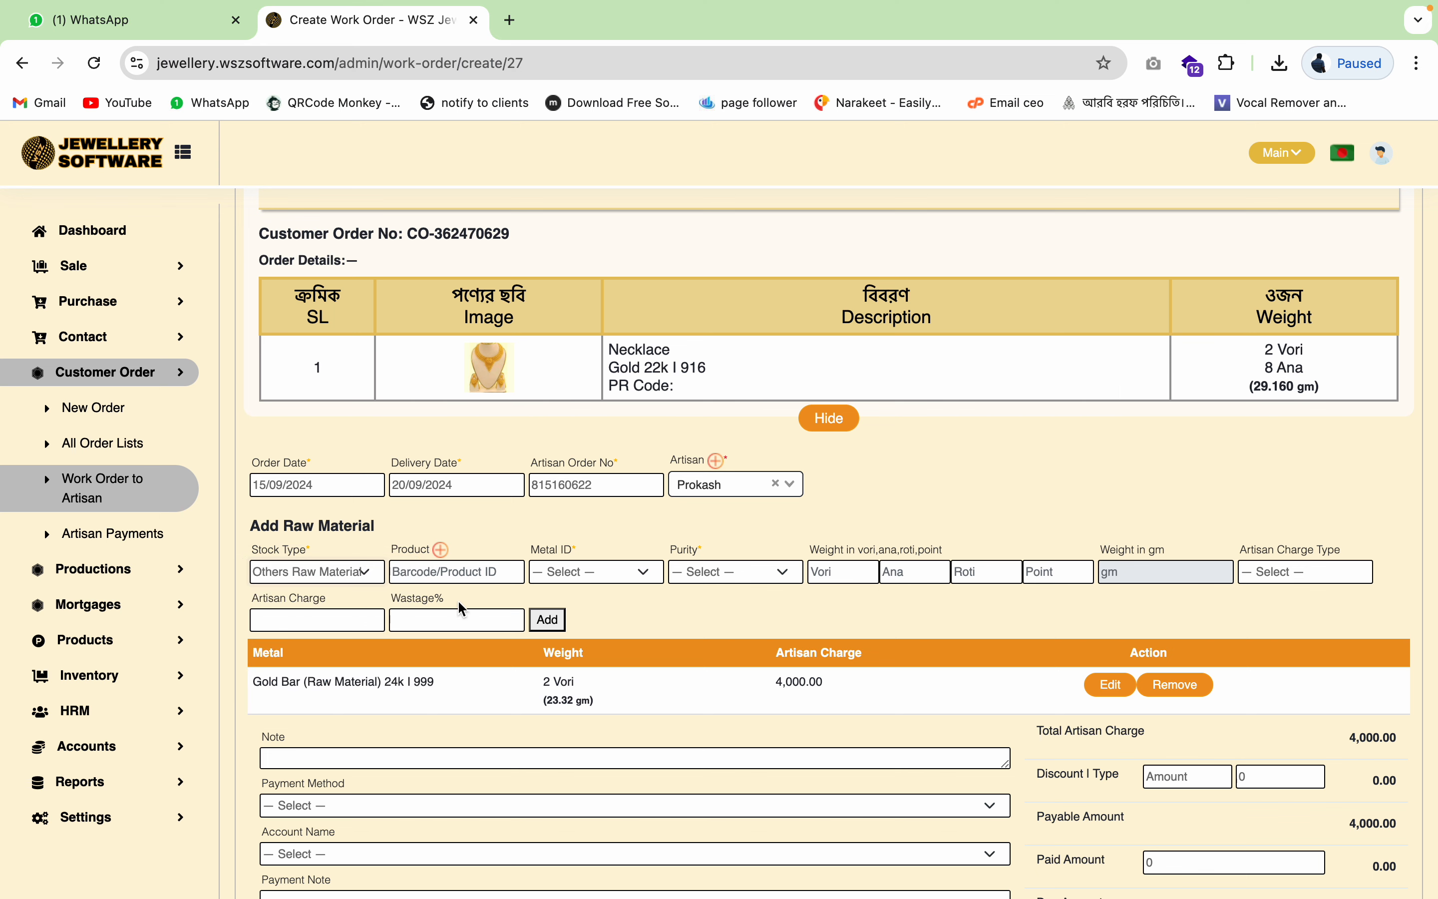
pyautogui.click(494, 577)
pyautogui.write('co')
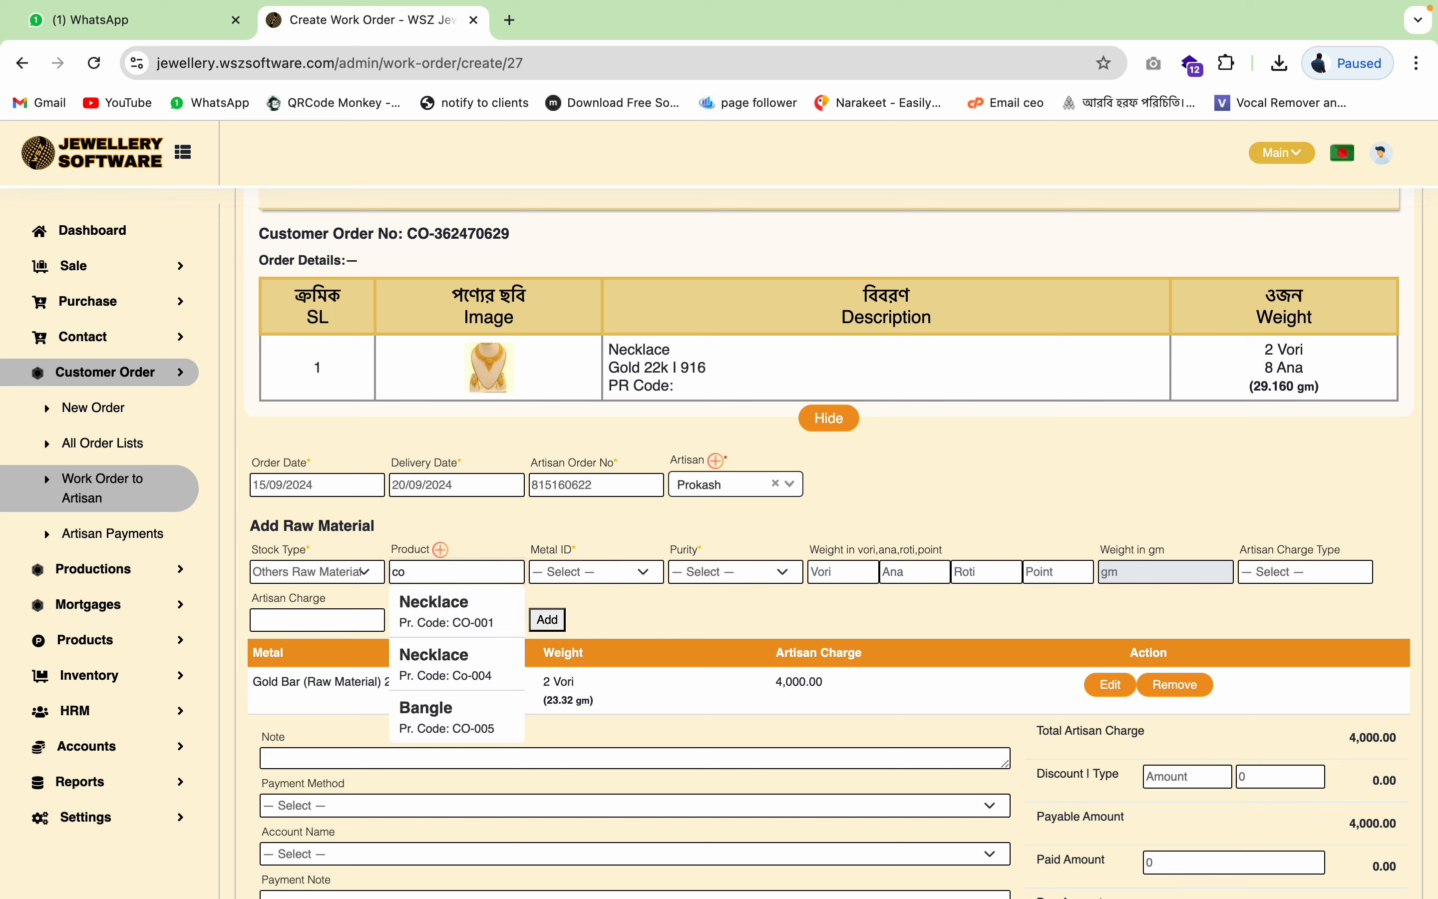
pyautogui.click(593, 574)
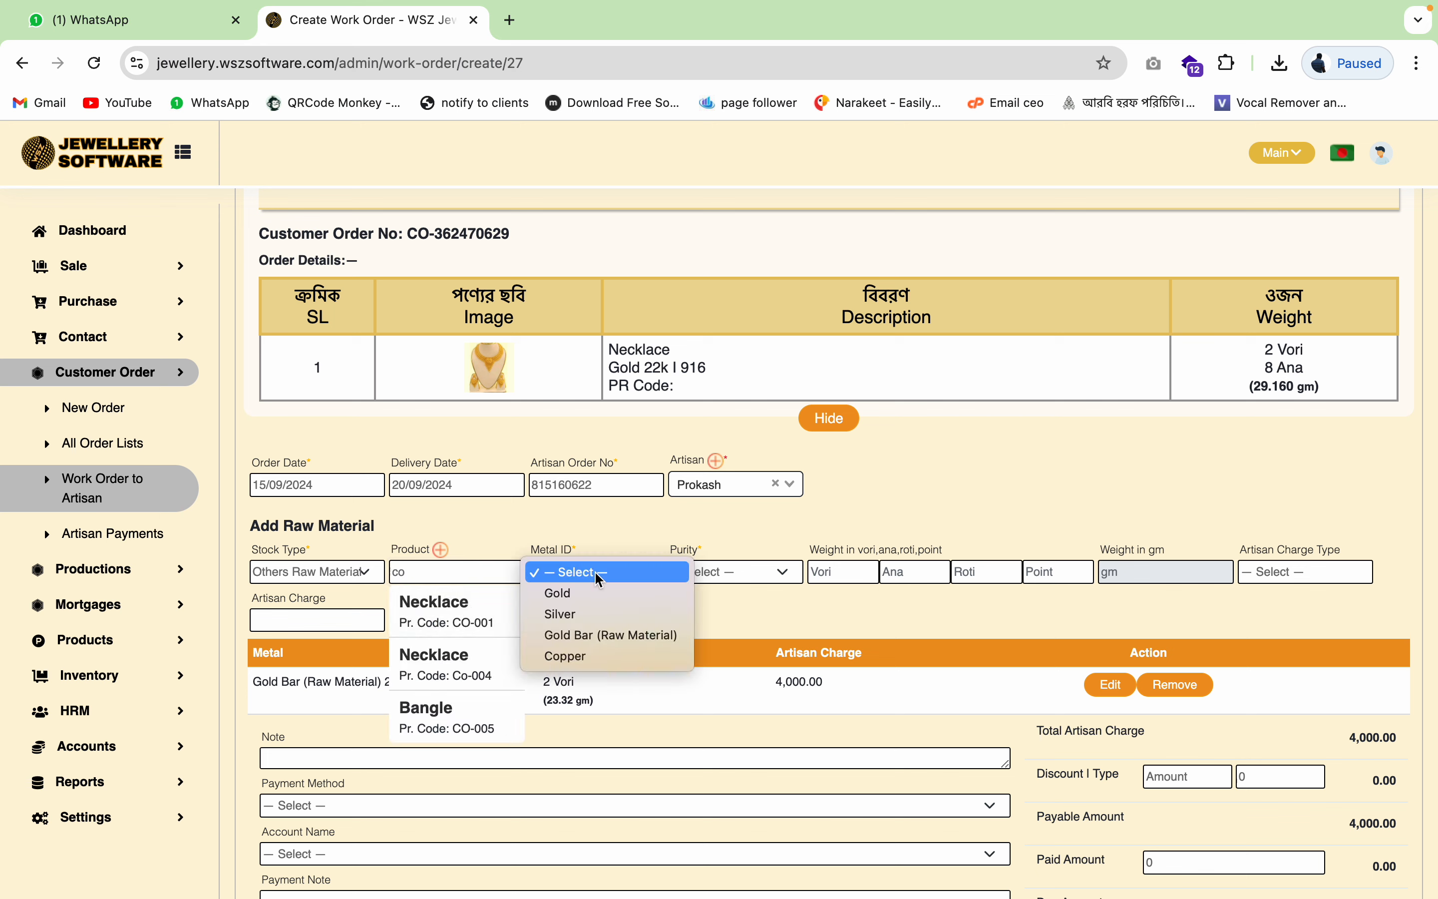
pyautogui.click(572, 653)
pyautogui.doubleClick(475, 574)
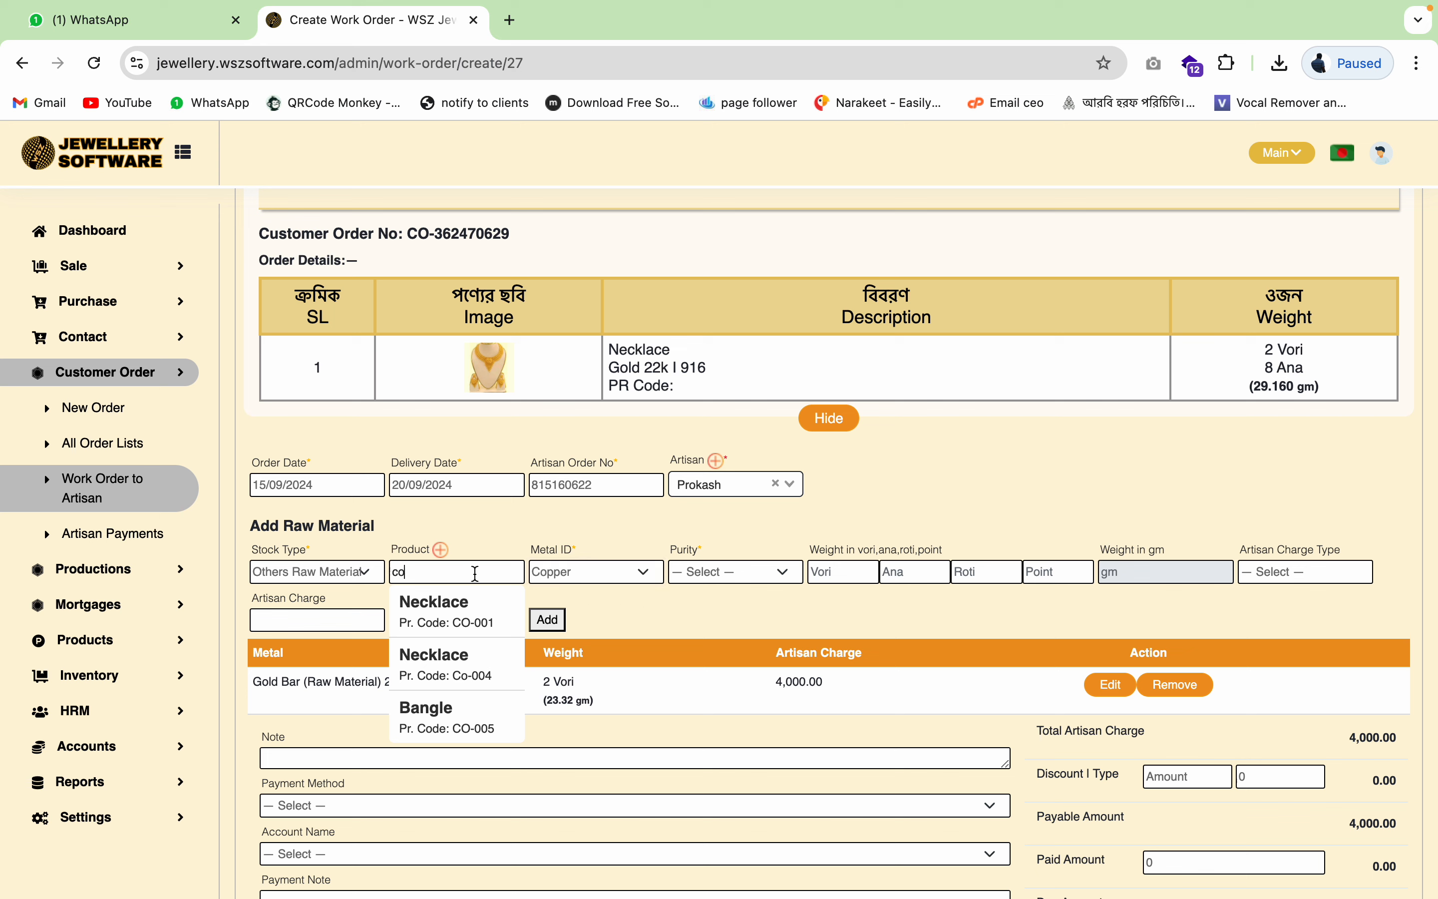
pyautogui.press('BackSpace')
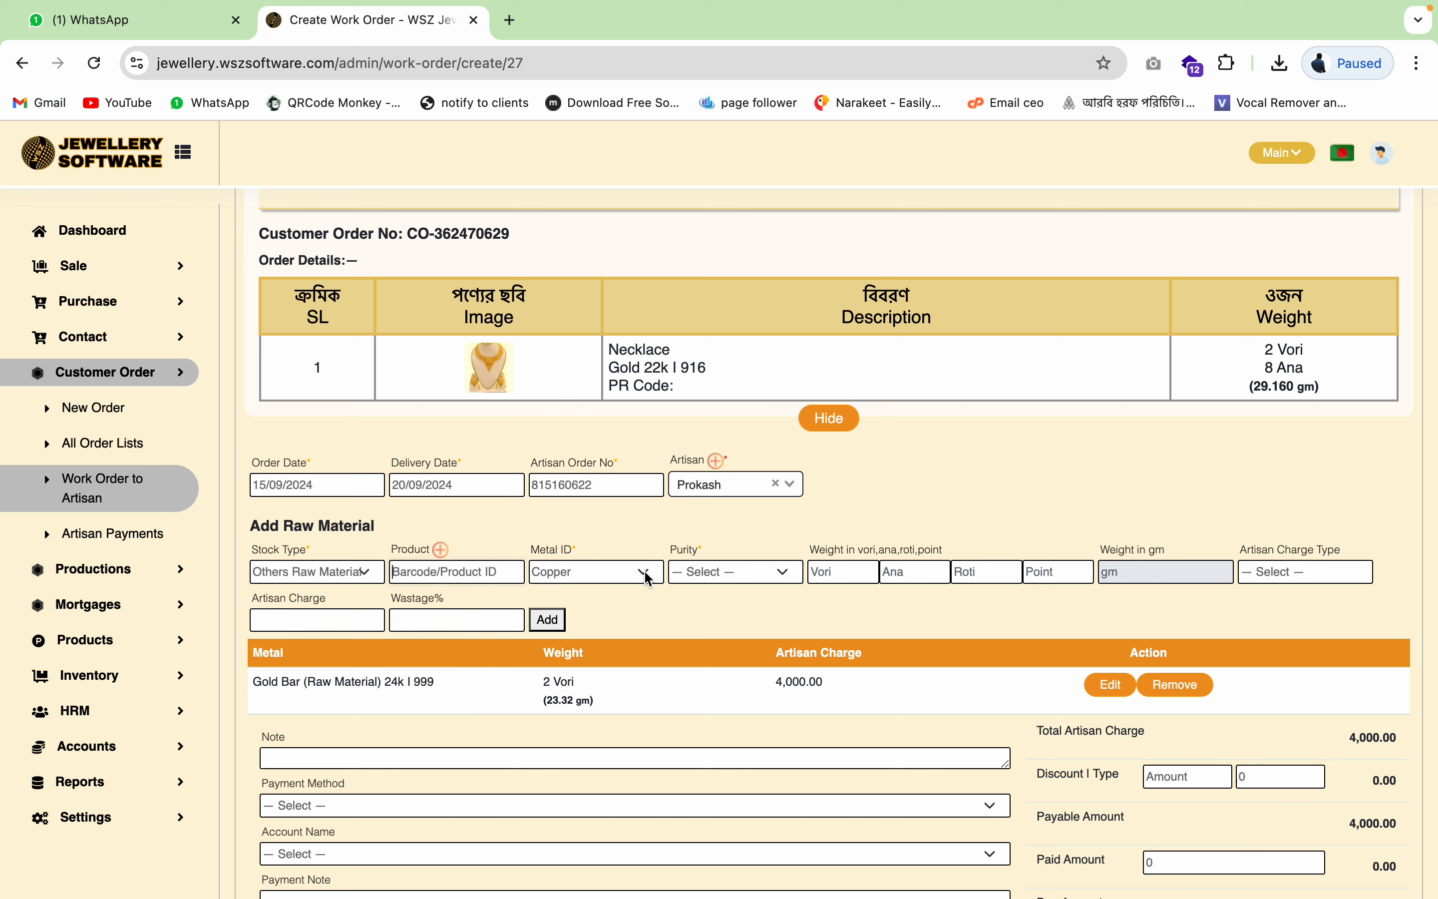
pyautogui.click(751, 572)
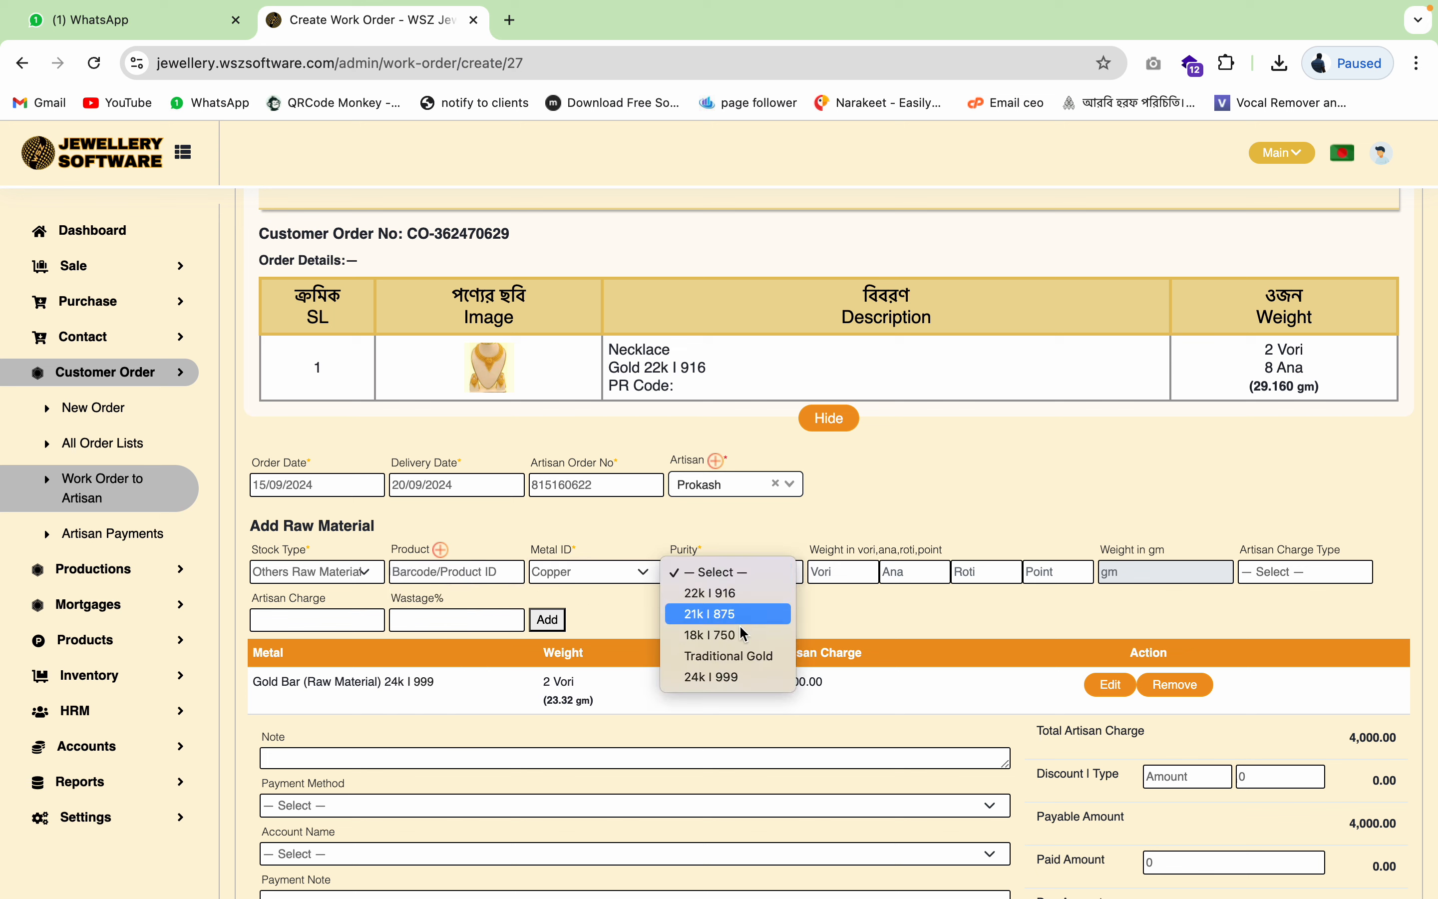
pyautogui.click(839, 629)
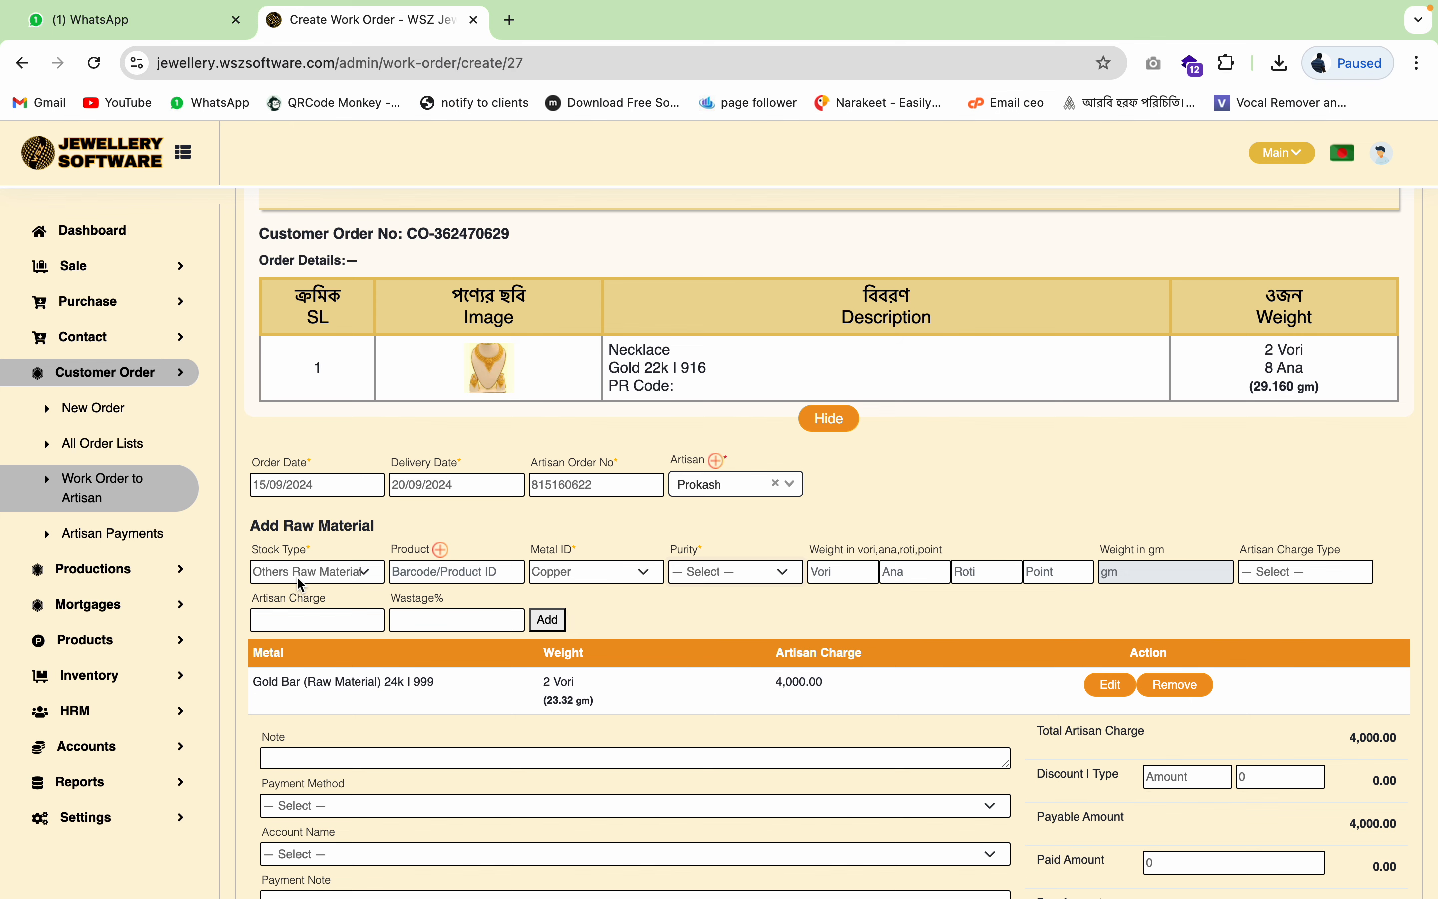
pyautogui.scroll(-3, 730, 657)
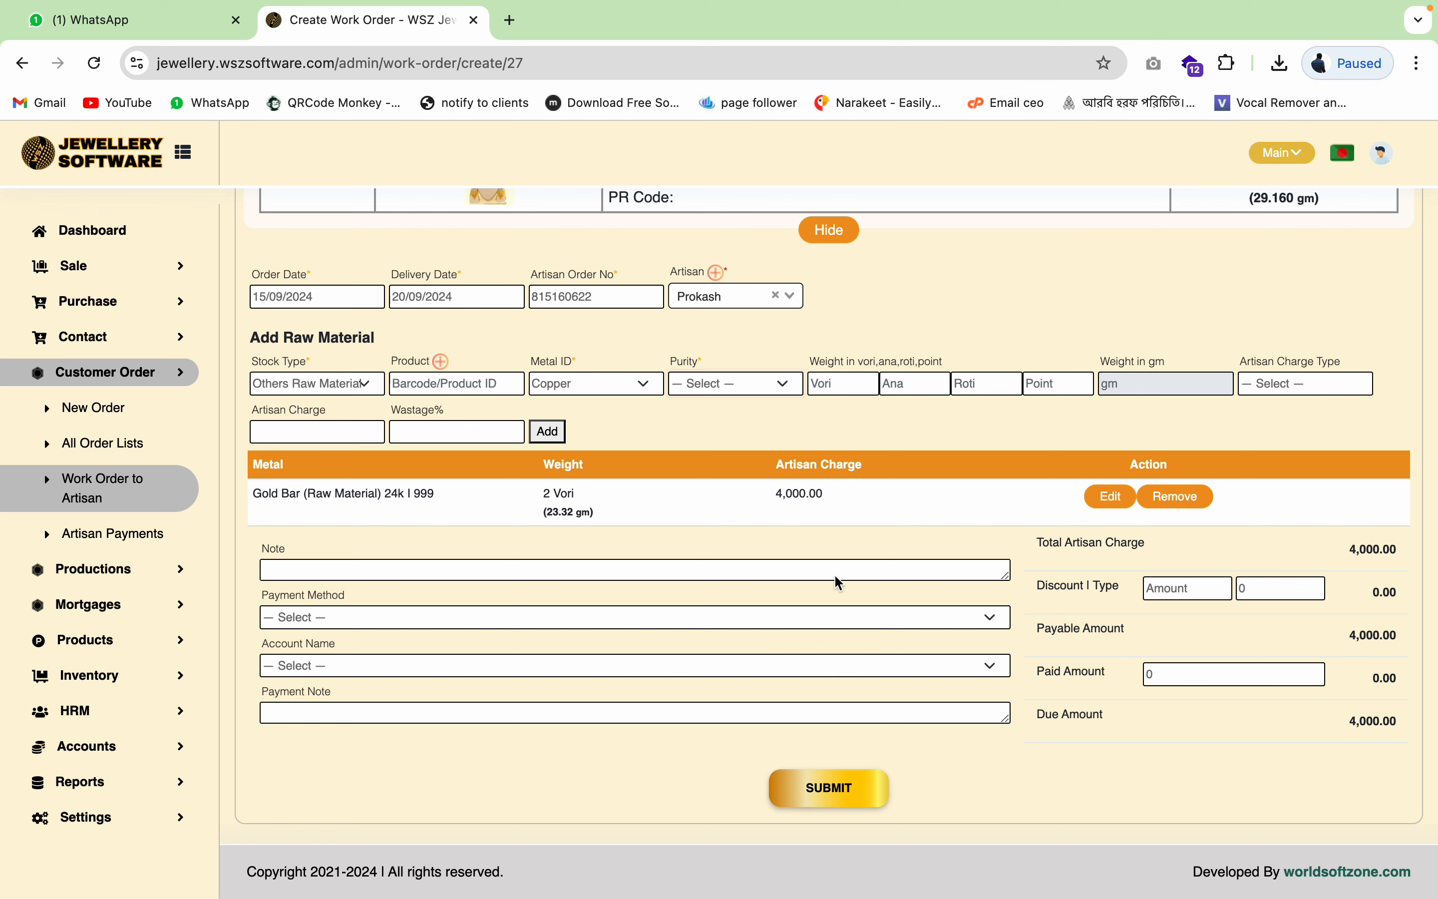
# - Submit the work order and open the invoice of artisan order 815160622 from Work Order to Artisan
pyautogui.click(823, 800)
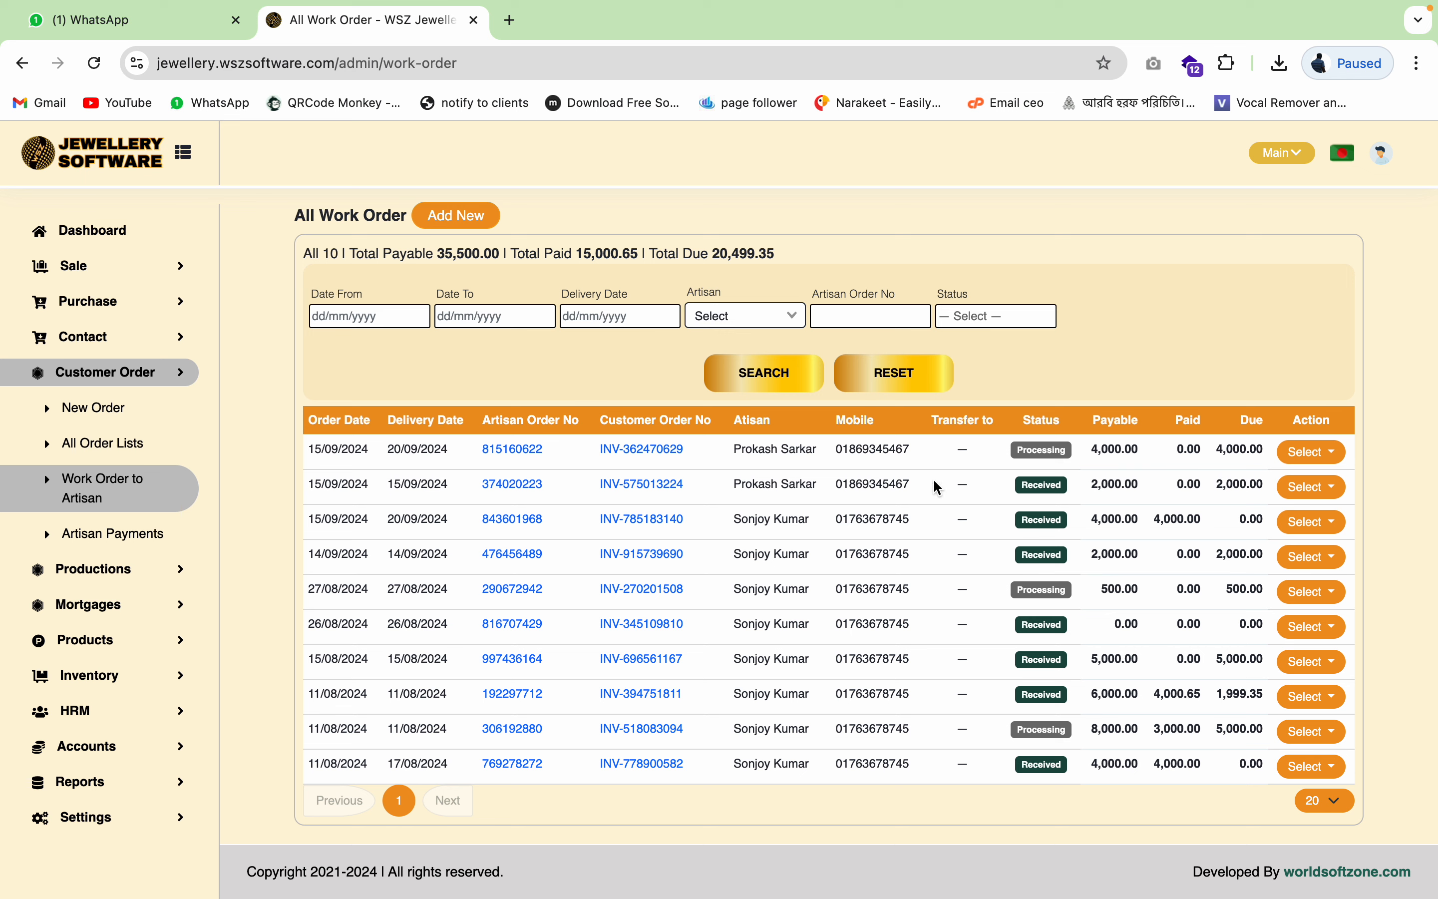
pyautogui.click(122, 461)
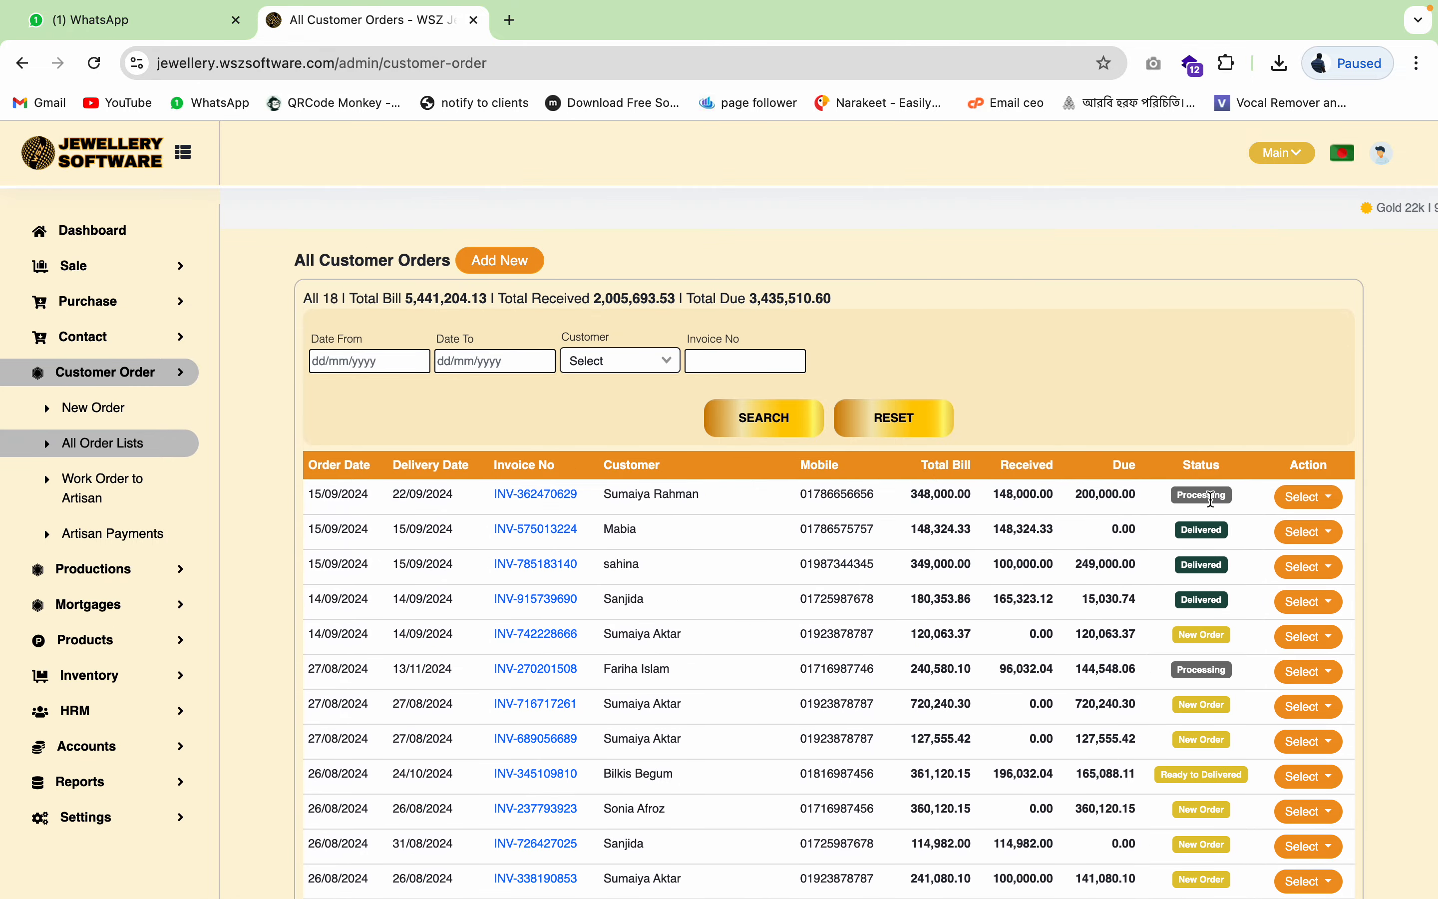
pyautogui.doubleClick(1212, 498)
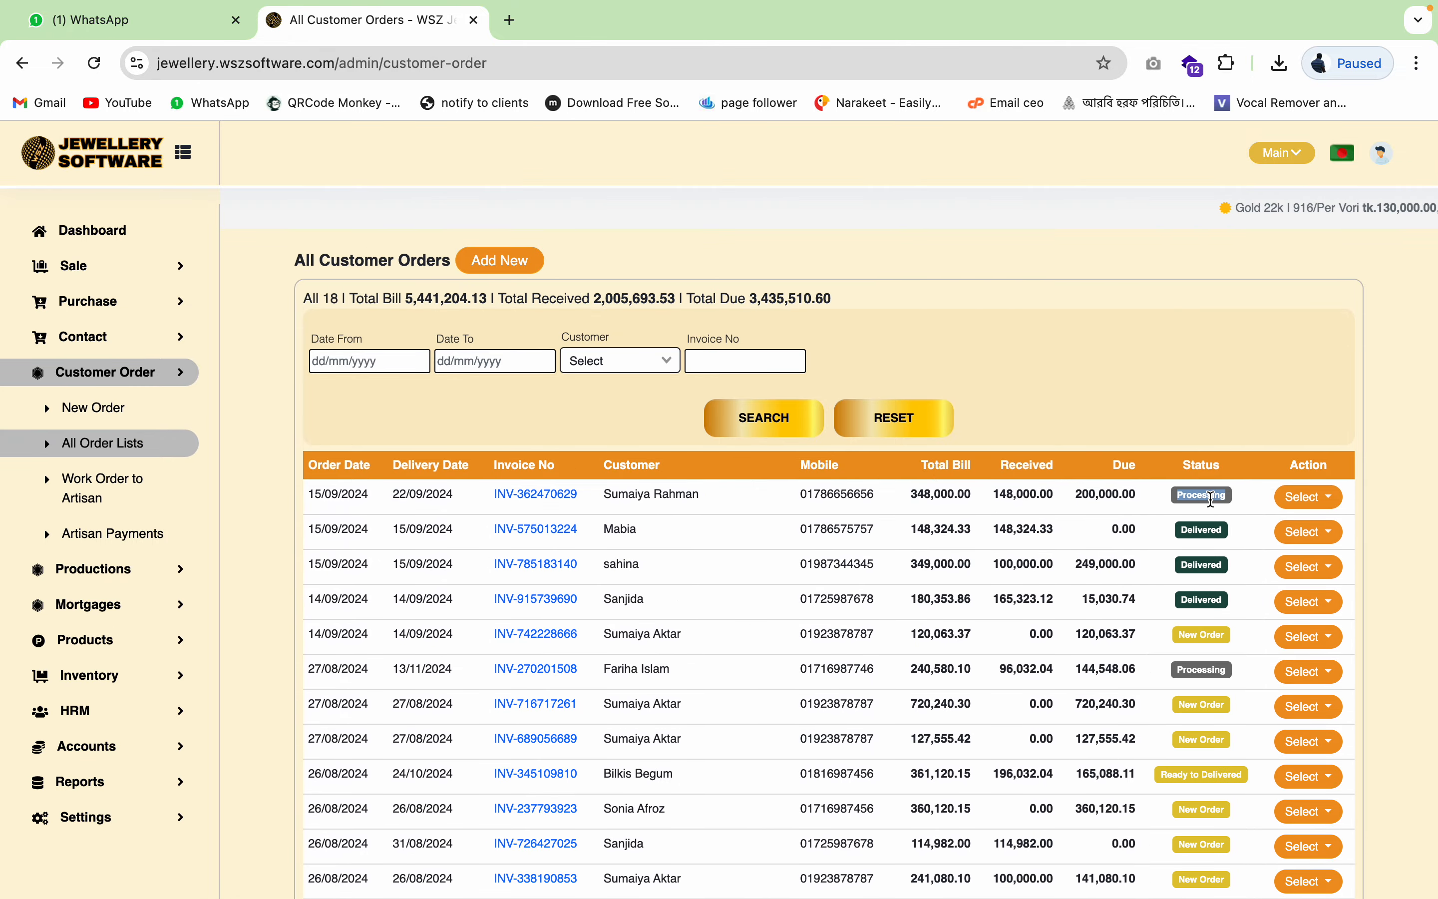
pyautogui.click(106, 487)
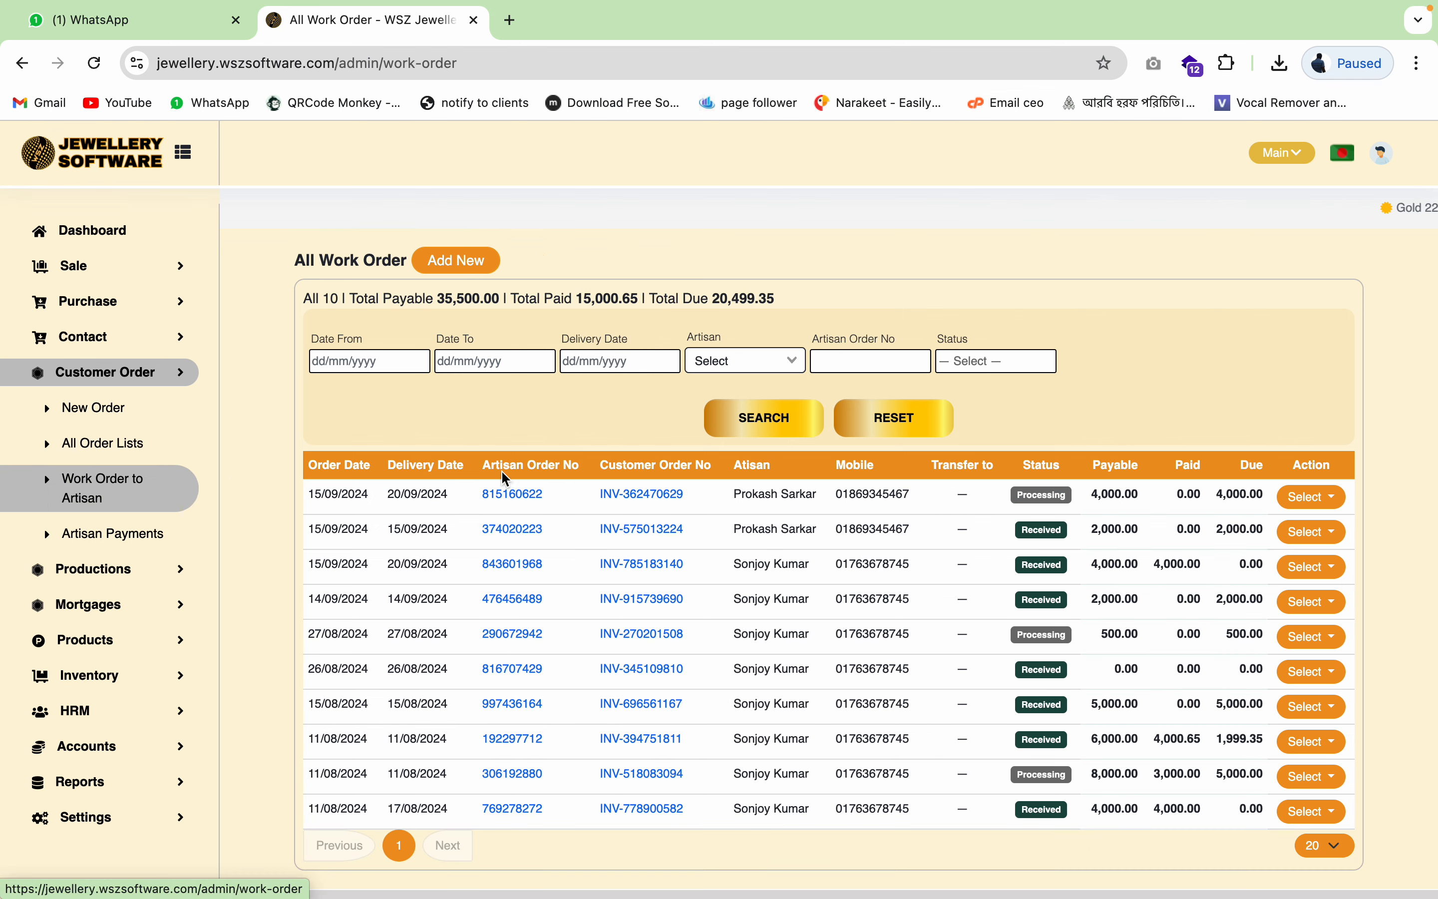
pyautogui.click(516, 495)
pyautogui.scroll(-3, 695, 526)
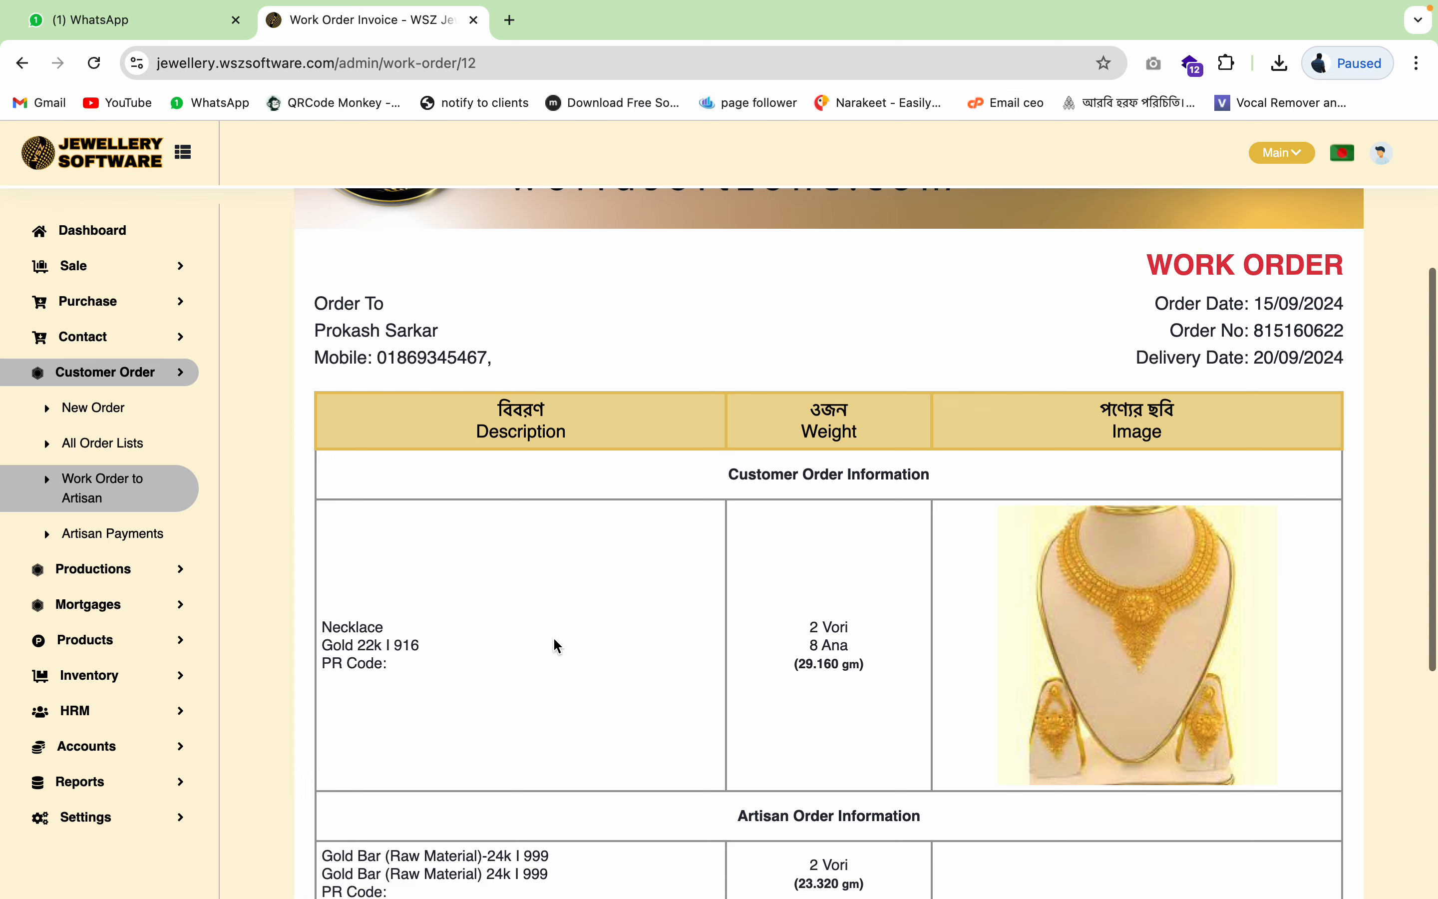
pyautogui.scroll(-8, 557, 646)
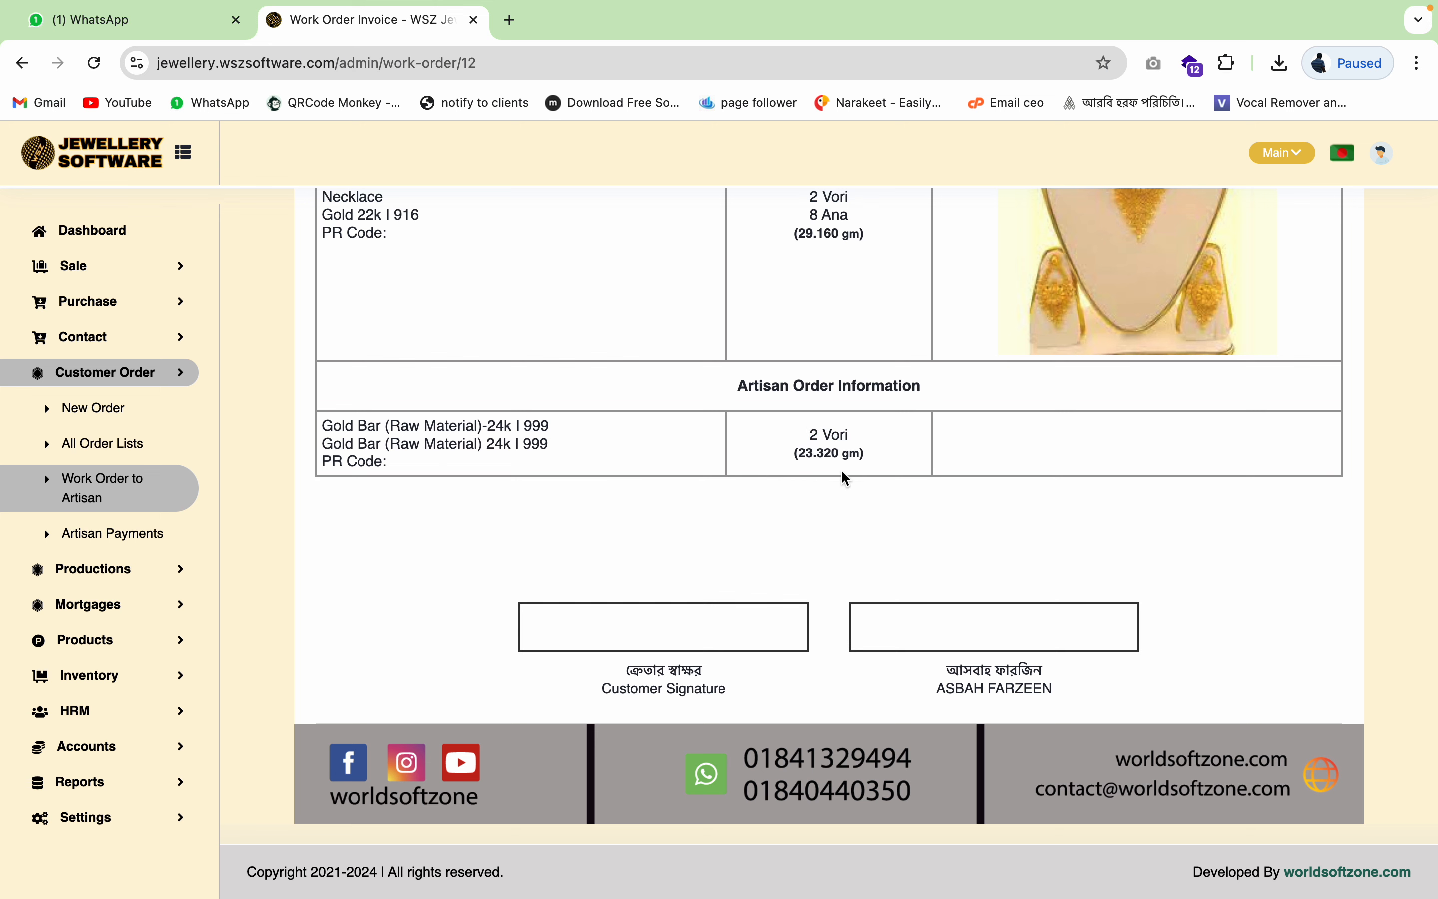
pyautogui.tripleClick(828, 453)
pyautogui.scroll(5, 884, 290)
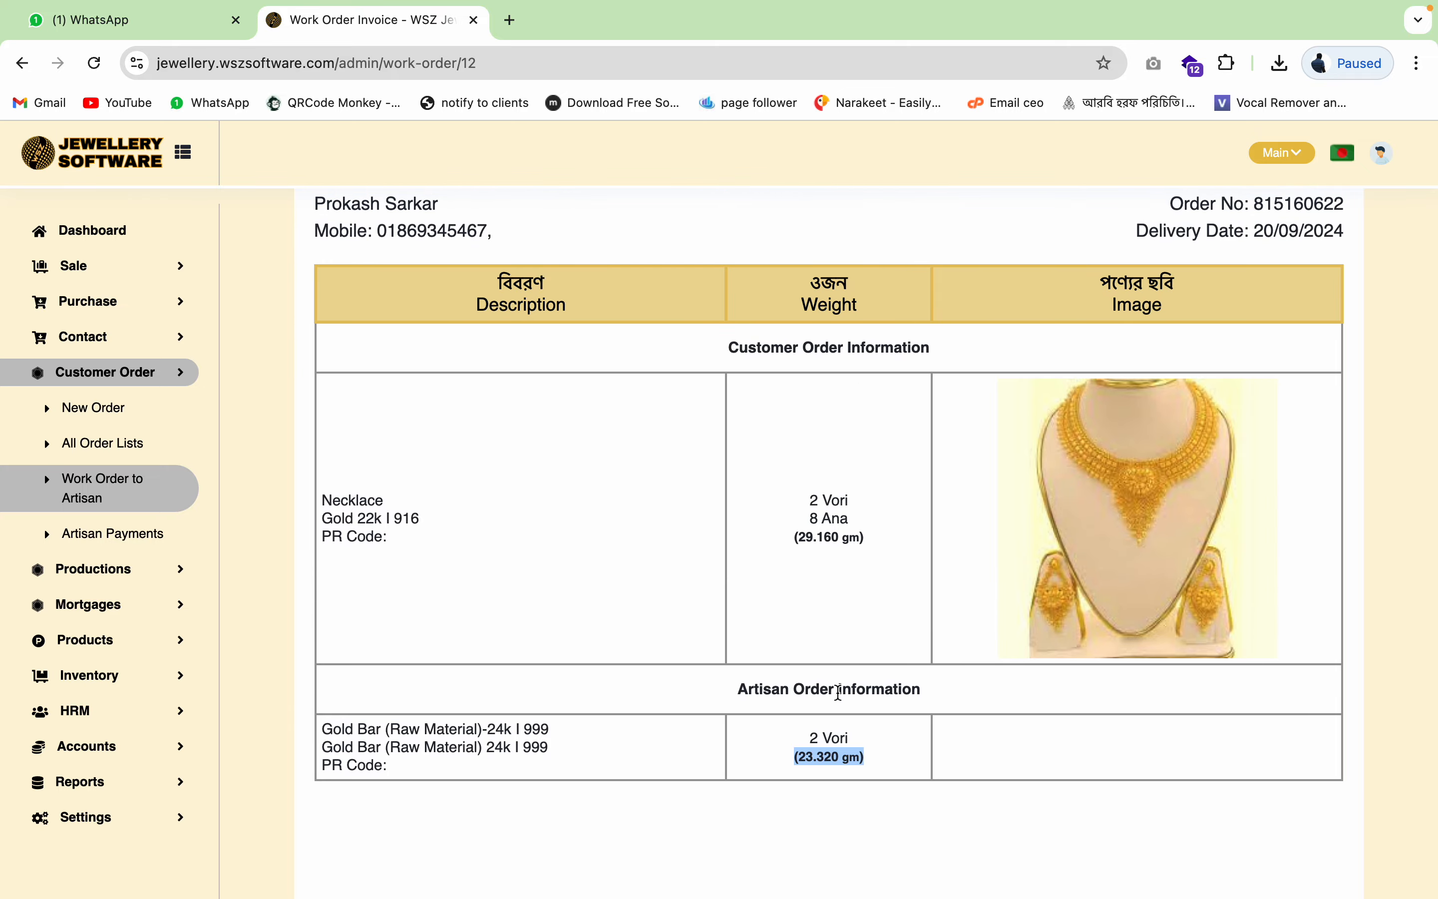
pyautogui.scroll(6, 839, 693)
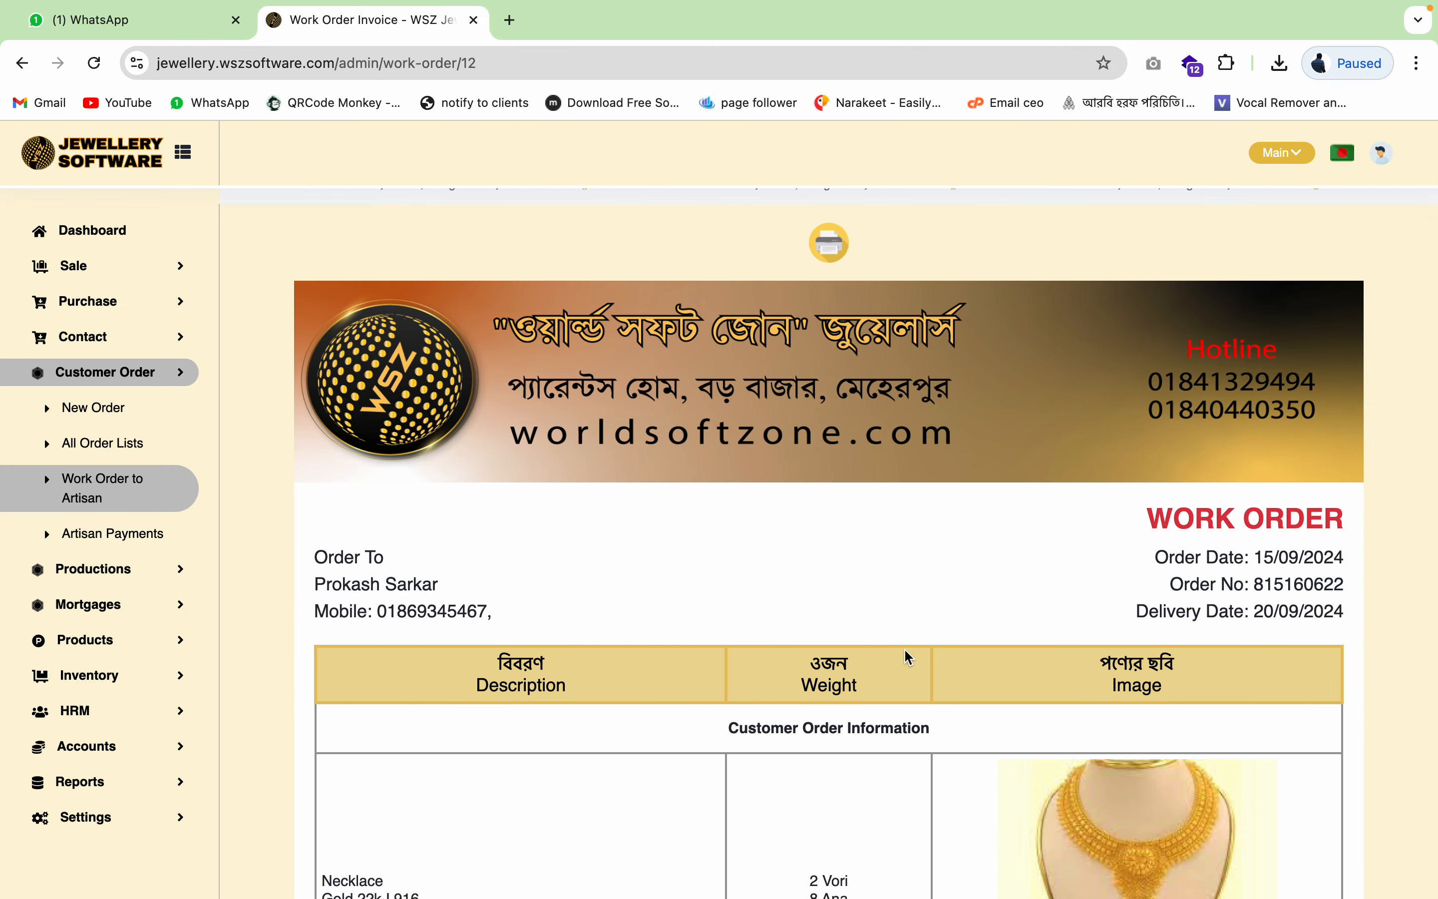
pyautogui.scroll(-10, 905, 648)
pyautogui.scroll(10, 904, 649)
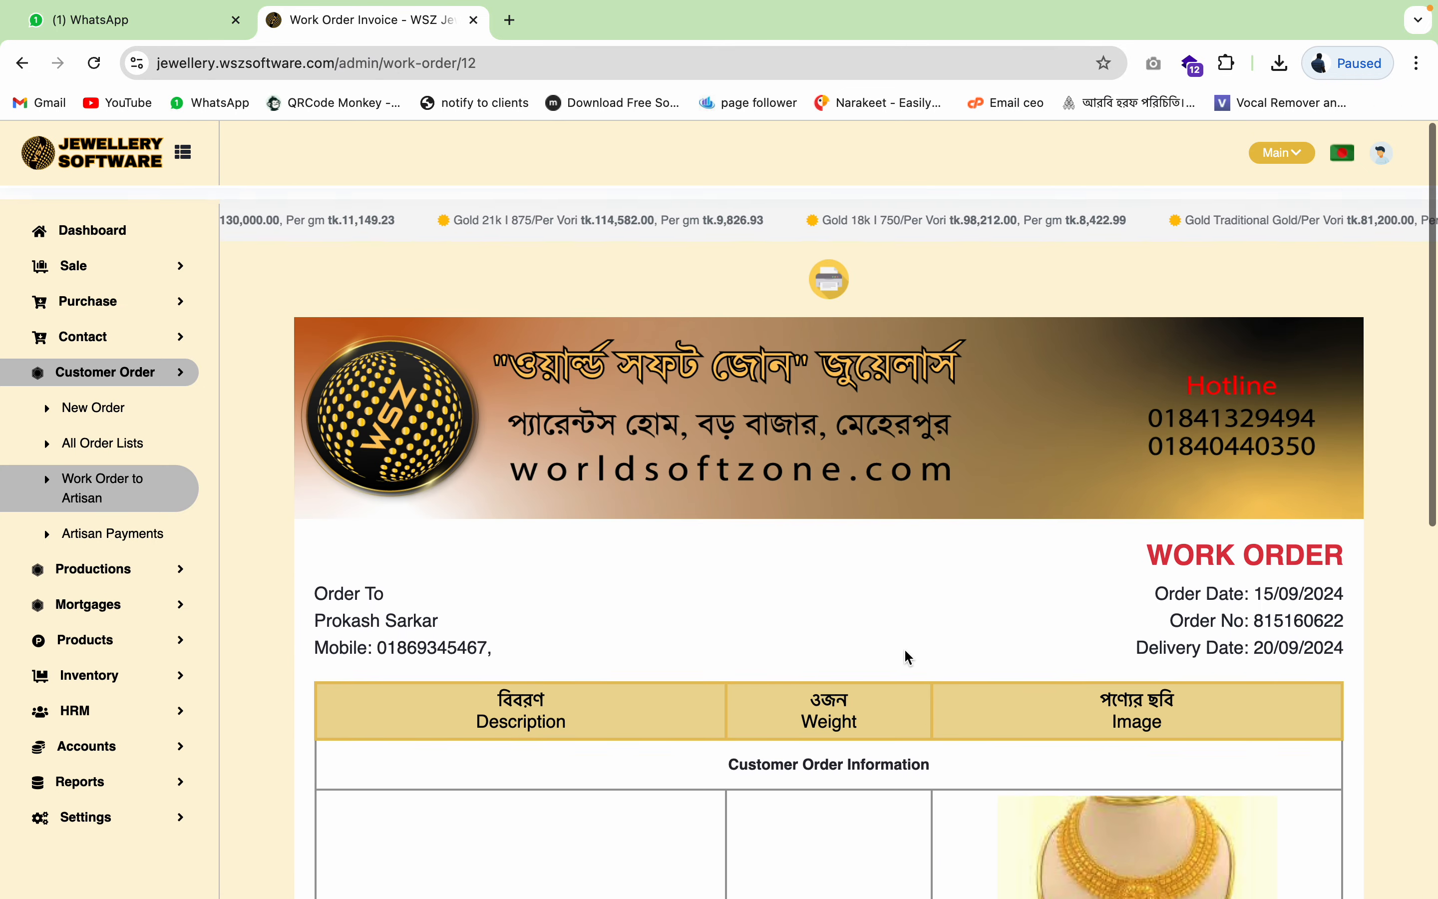
pyautogui.click(829, 267)
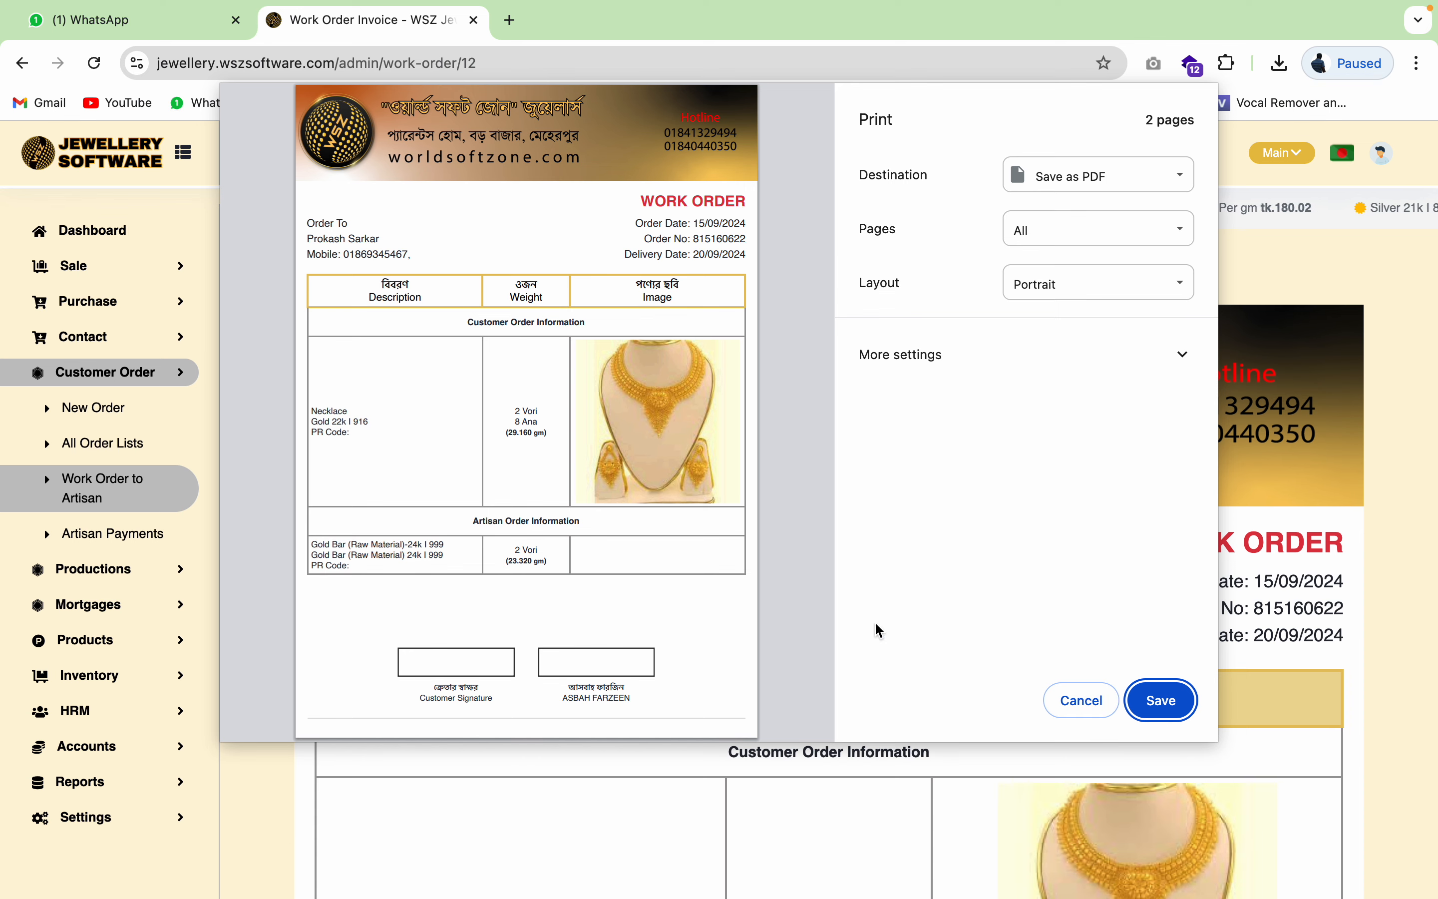
pyautogui.click(1087, 701)
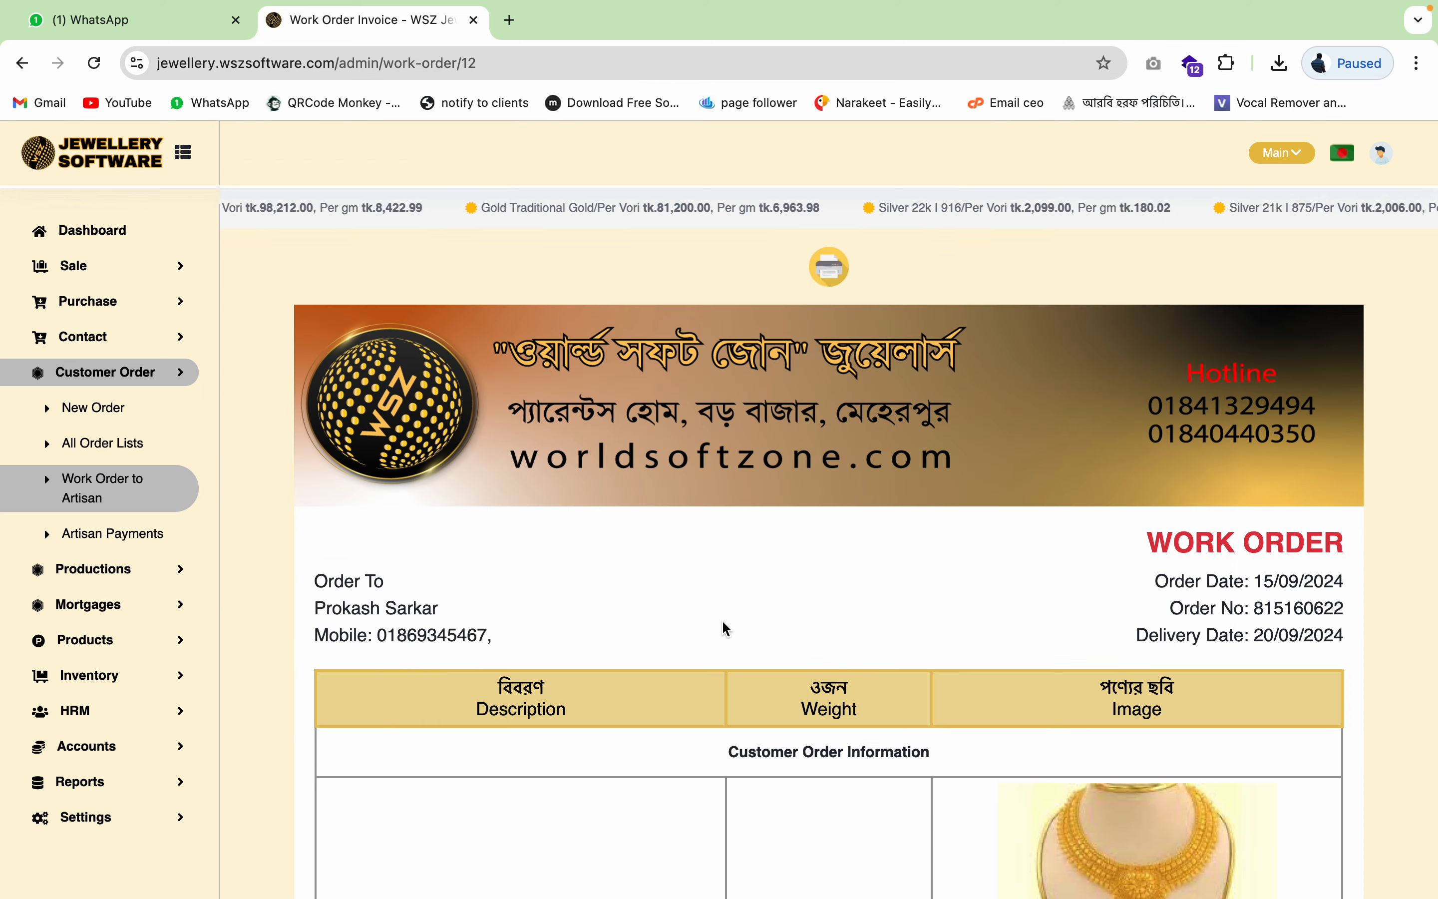
# - Filter the Work Order to Artisan list by the necklace's artisan, showing its 2 orders
pyautogui.click(130, 541)
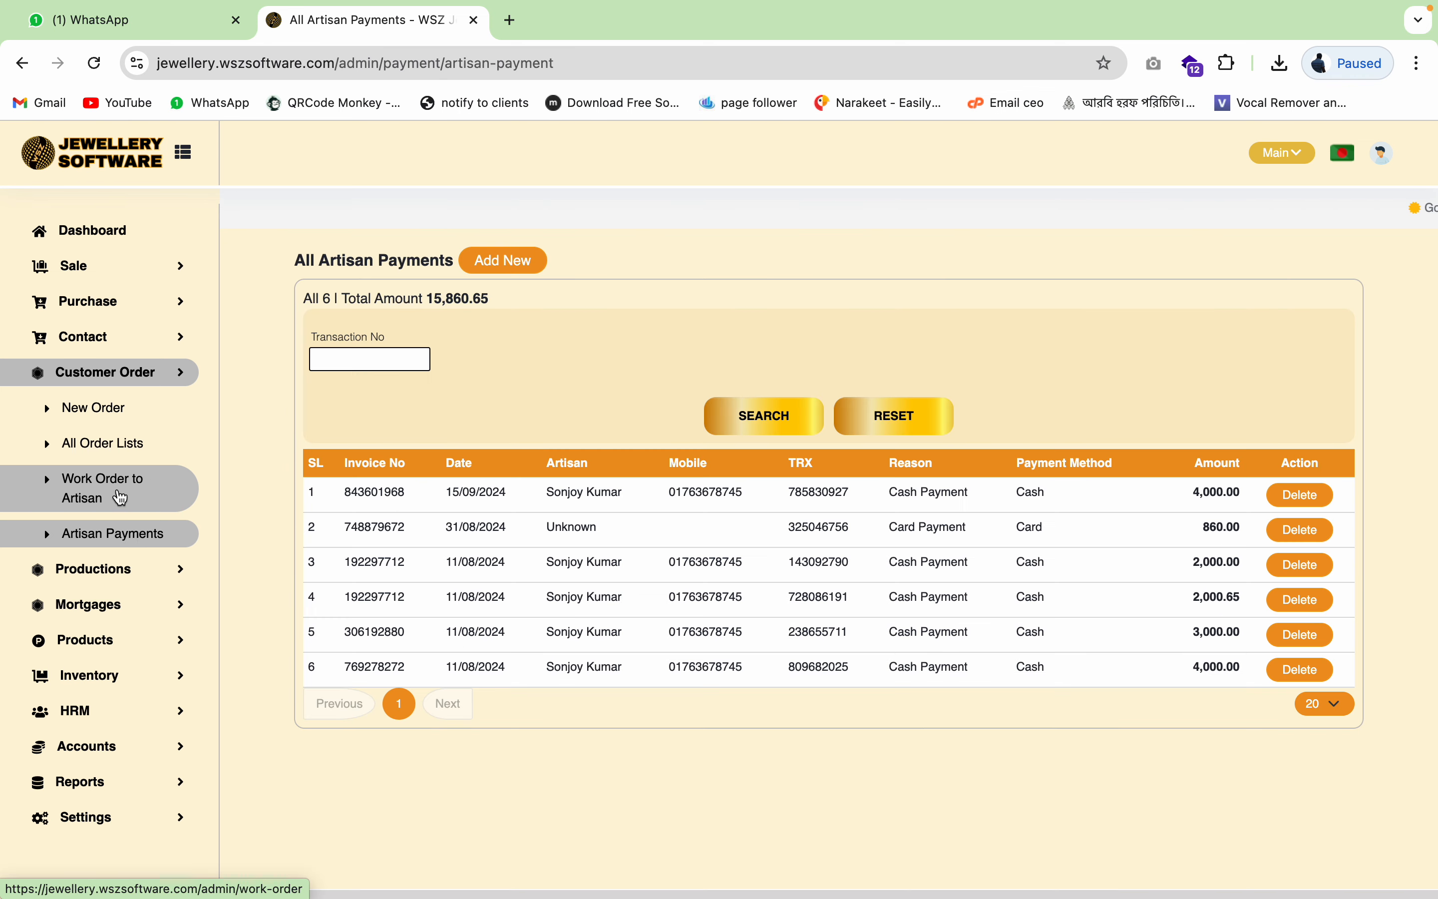
pyautogui.click(121, 498)
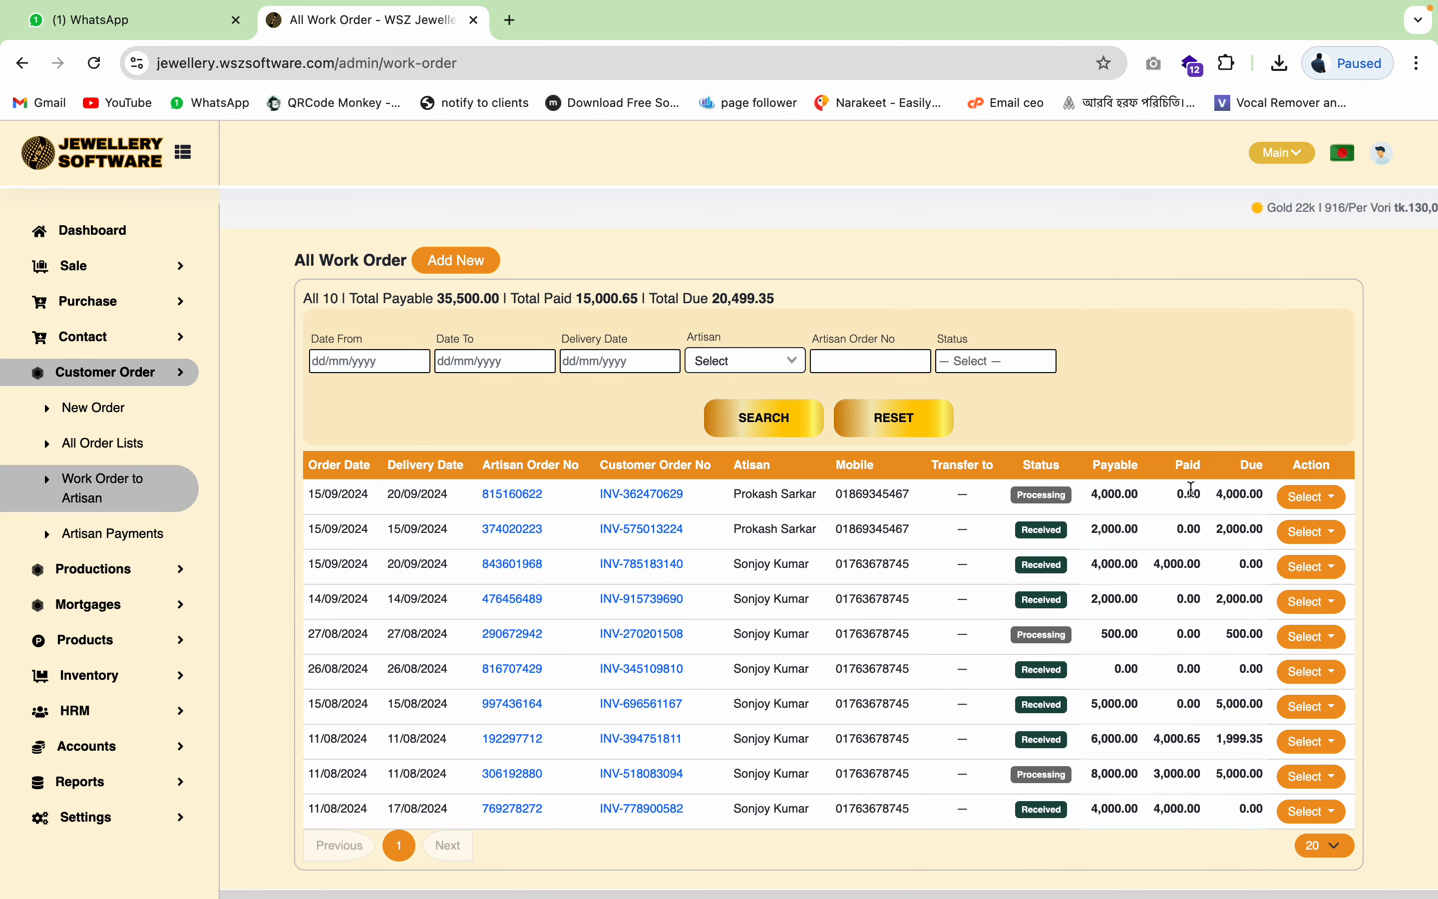
pyautogui.click(768, 367)
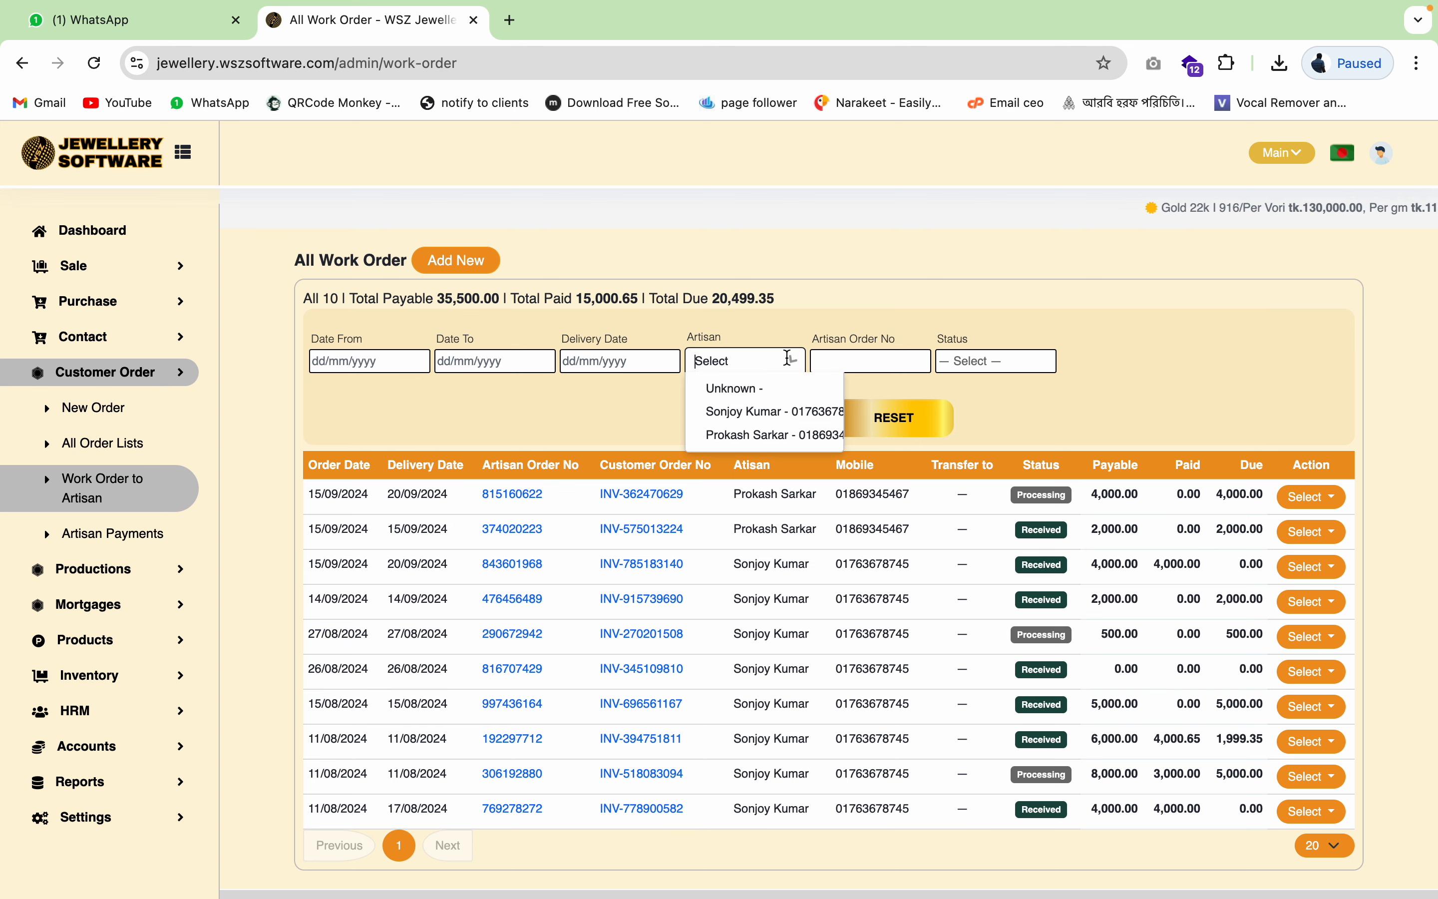
pyautogui.click(760, 437)
pyautogui.click(766, 423)
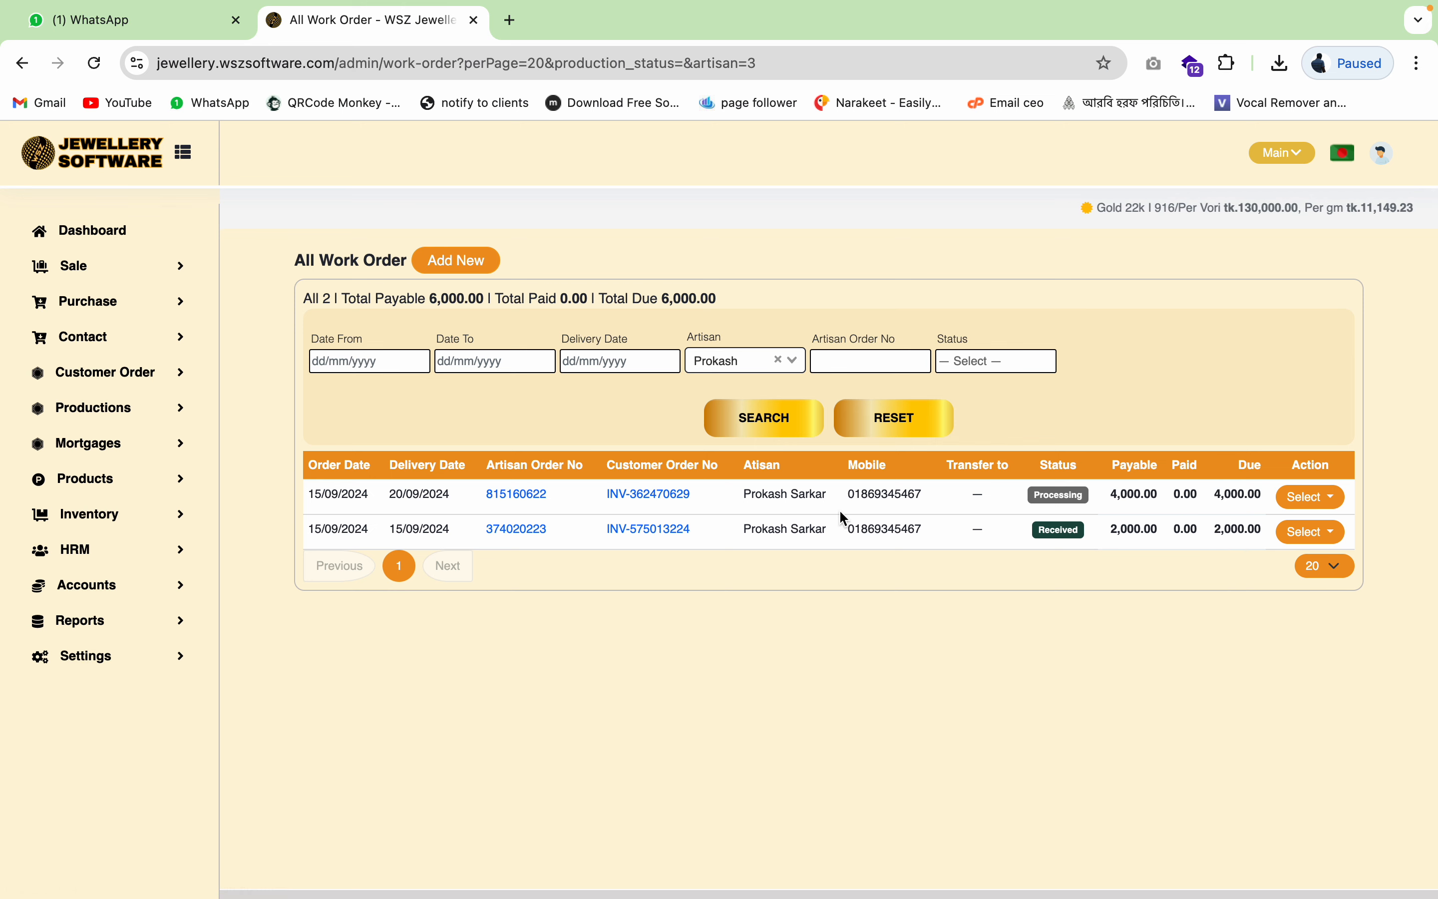
# - Check the necklace's customer invoice totals, then go to the All Artisan Payments list
pyautogui.click(655, 498)
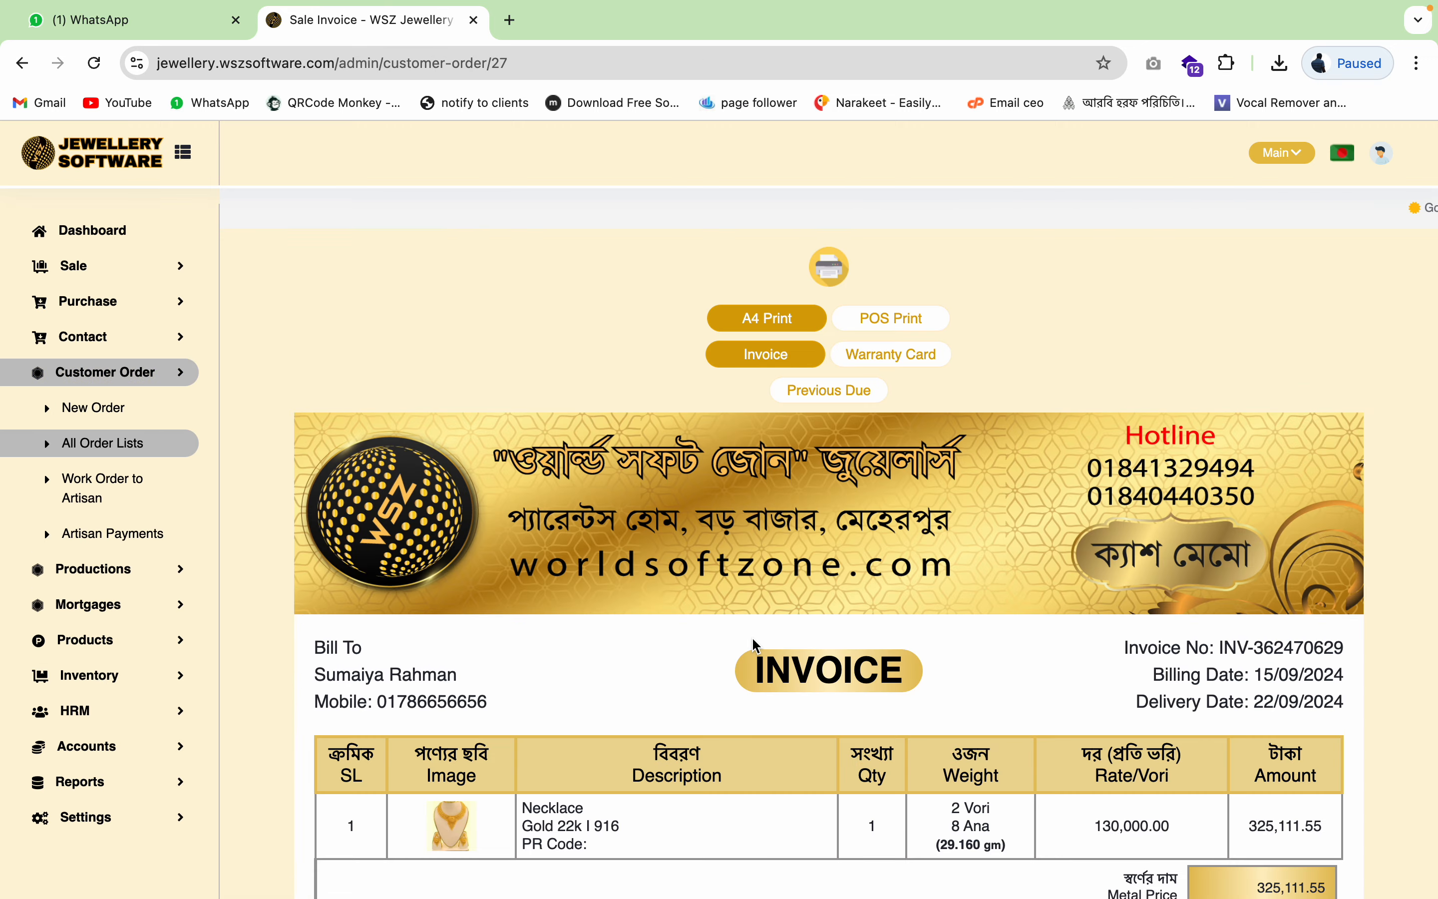
pyautogui.scroll(-5, 752, 636)
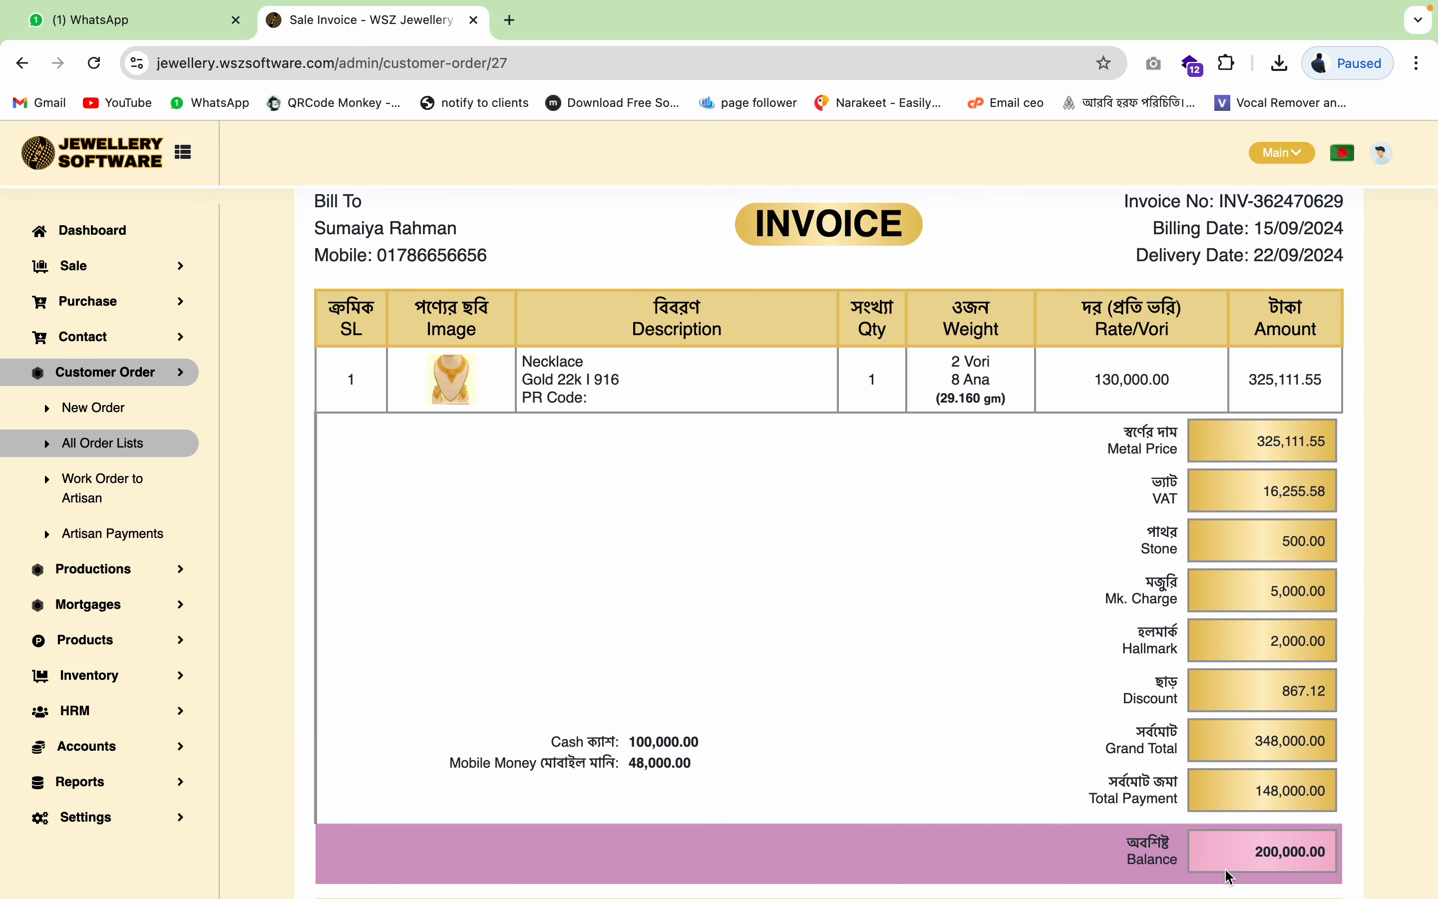
pyautogui.click(89, 447)
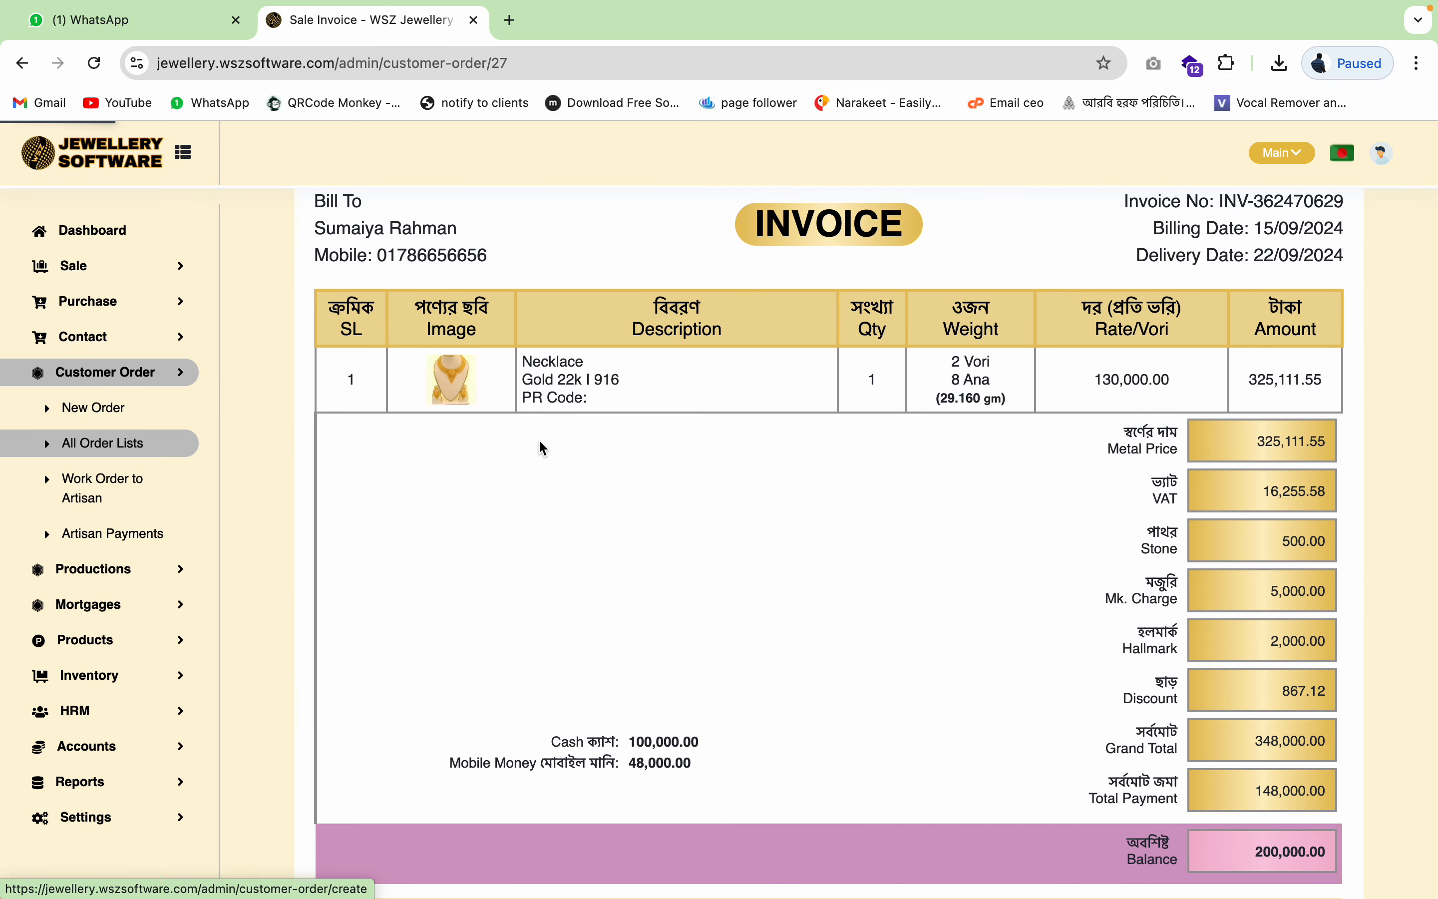
pyautogui.scroll(3, 542, 449)
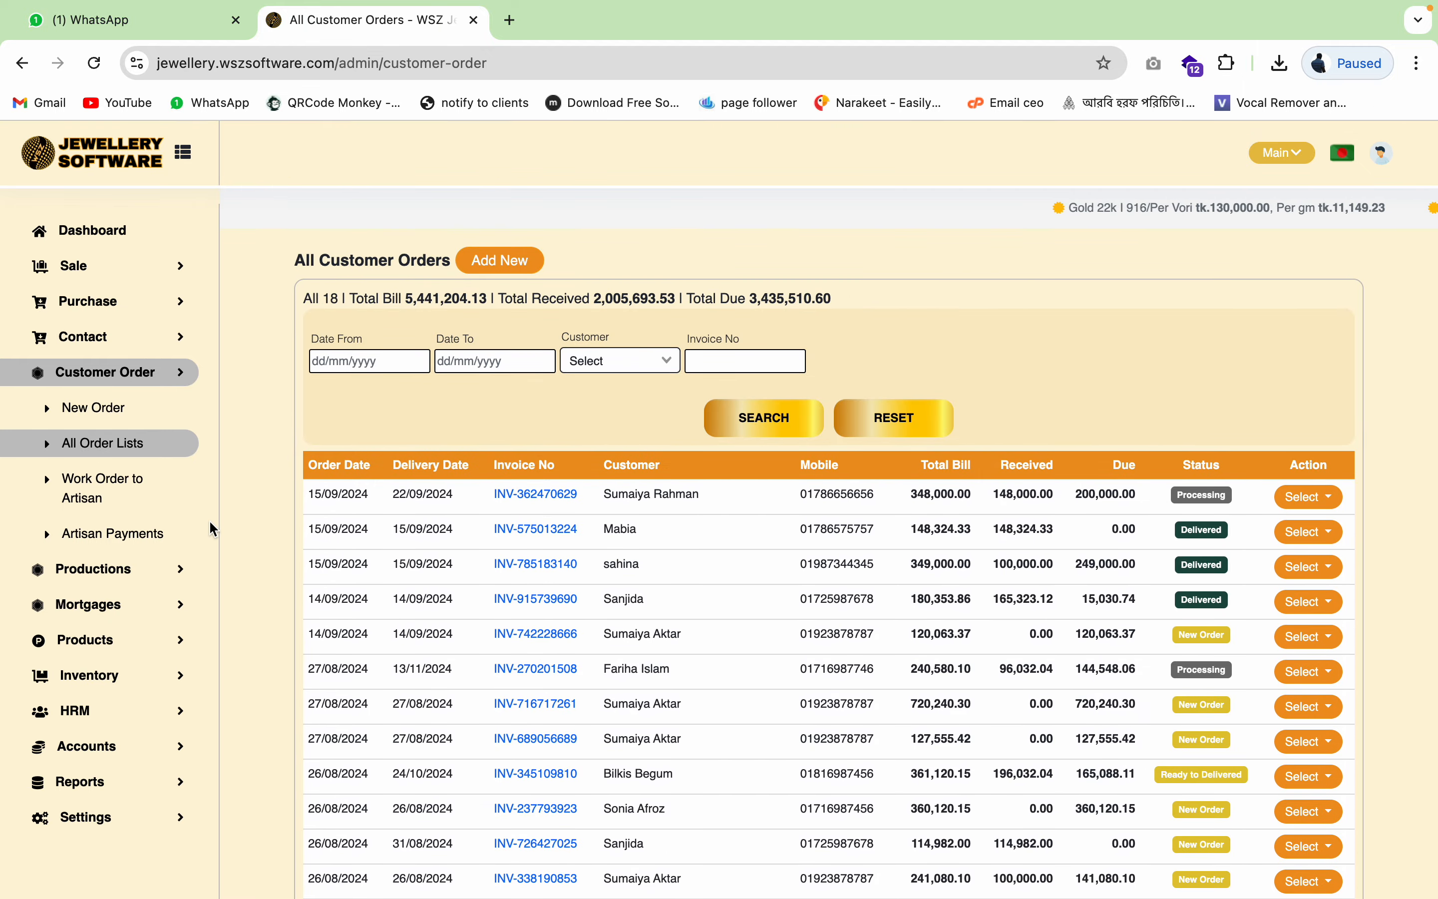
pyautogui.click(144, 535)
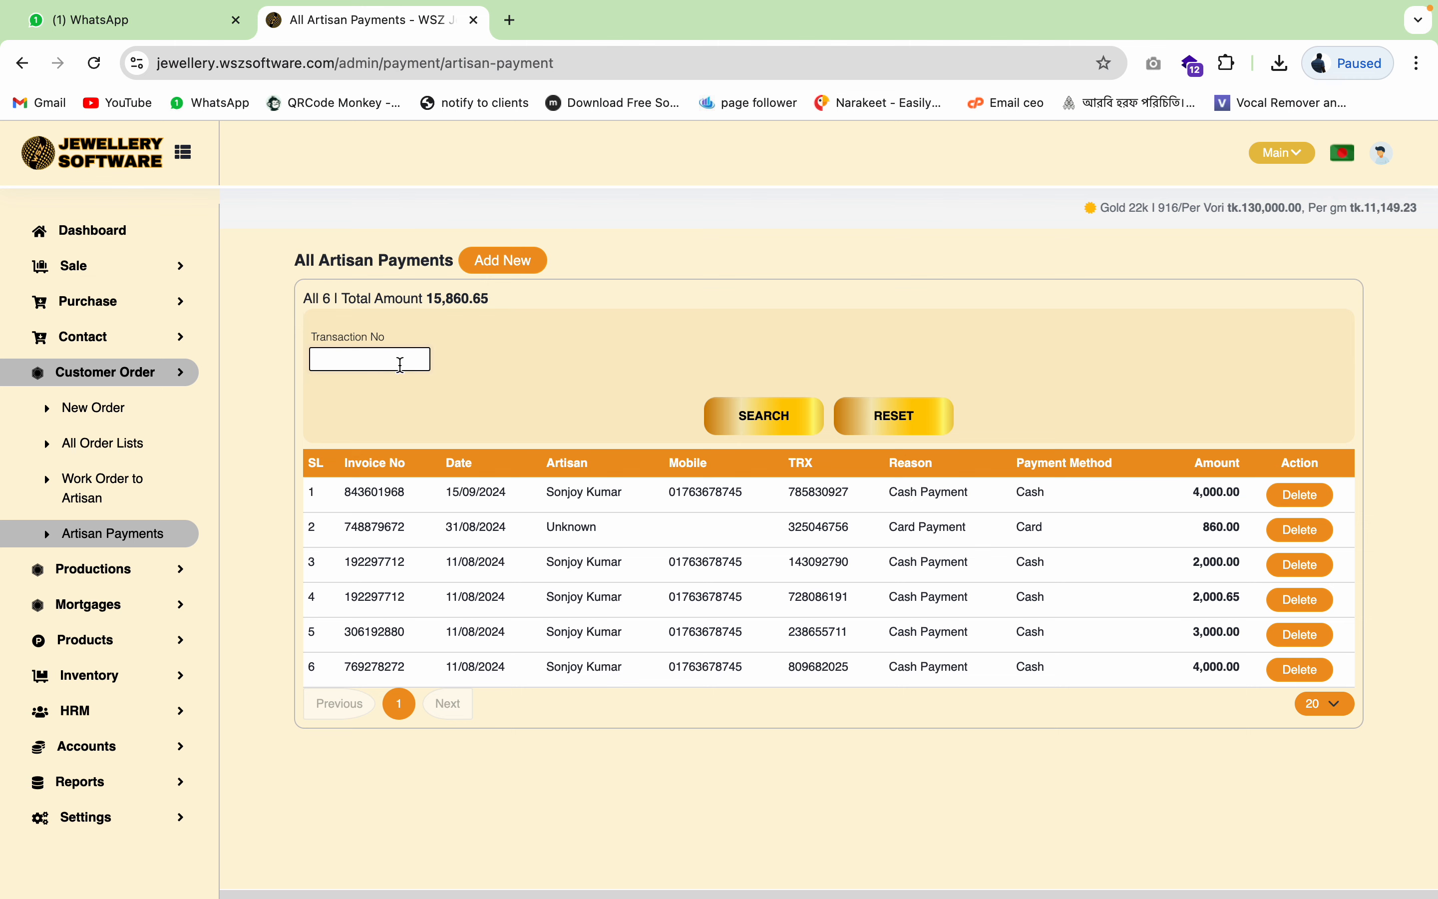
# - Reload the unfiltered artisan work order list and open the first order's actions menu
pyautogui.click(513, 262)
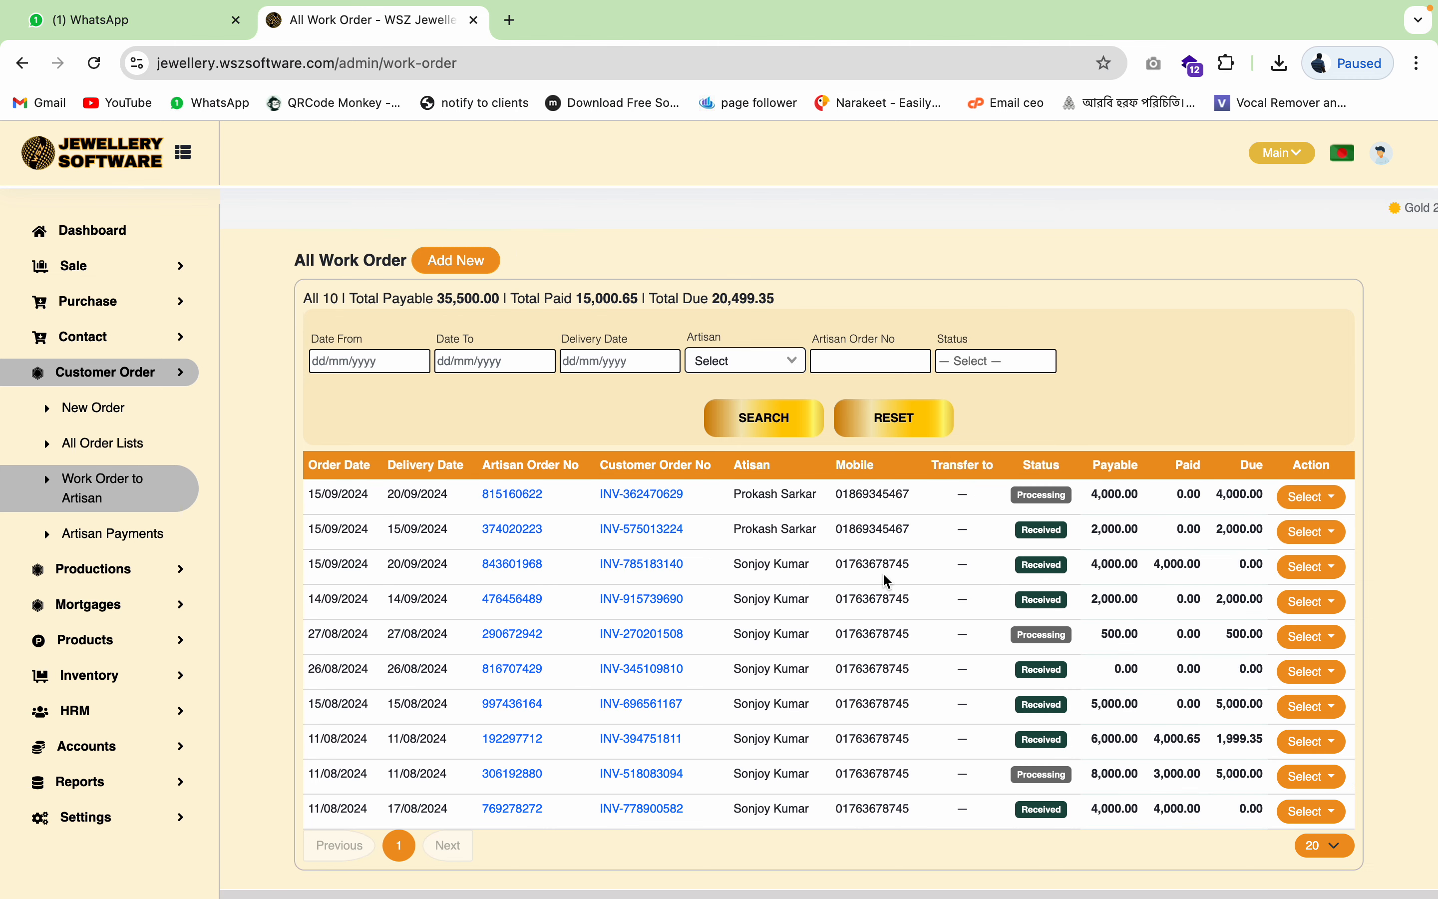
pyautogui.click(1320, 498)
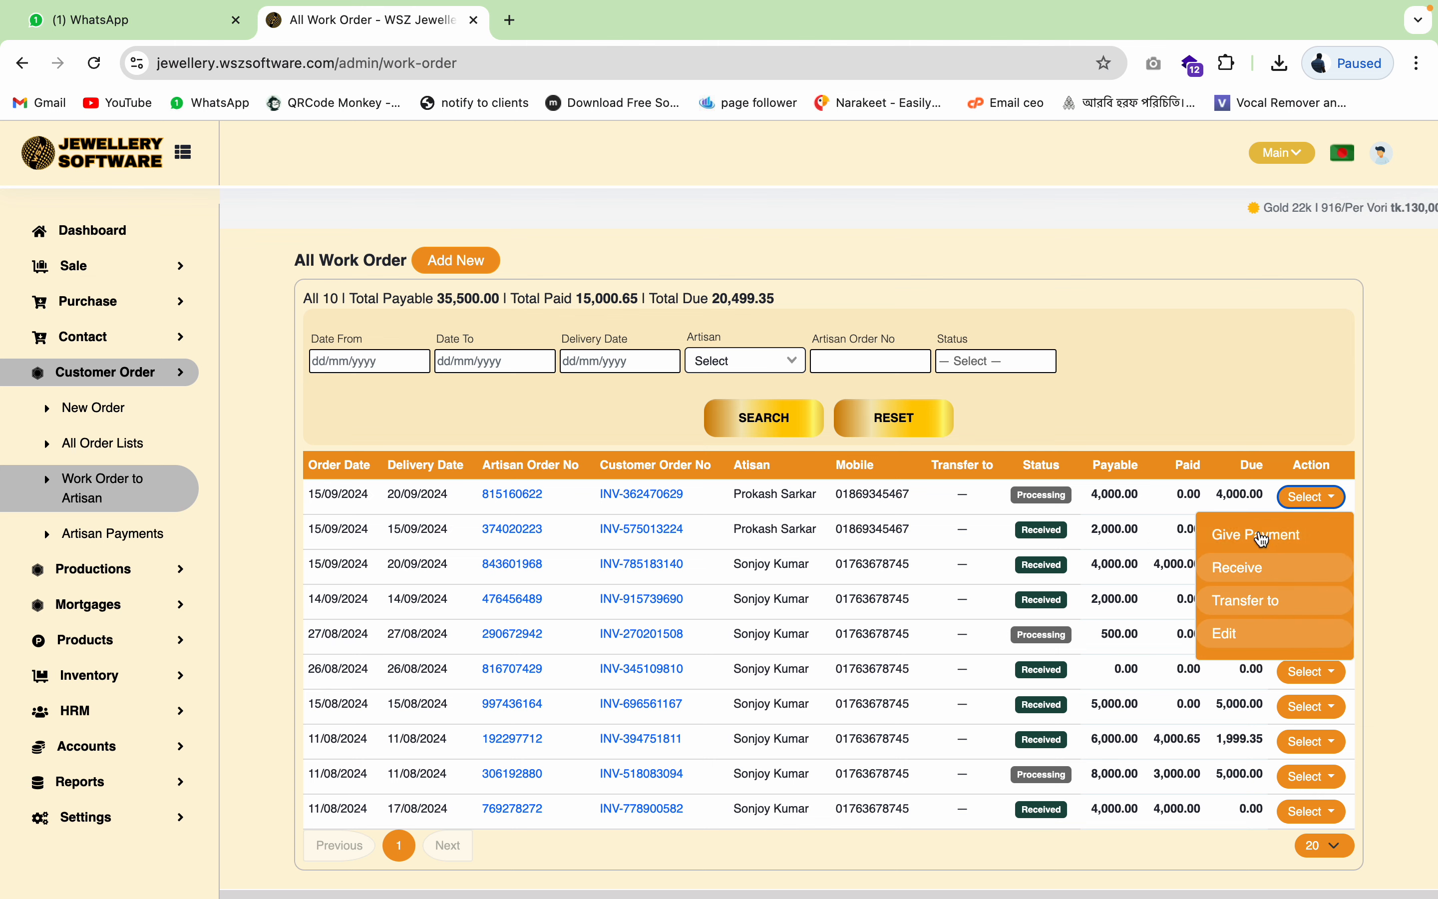
pyautogui.click(1180, 381)
pyautogui.click(1321, 498)
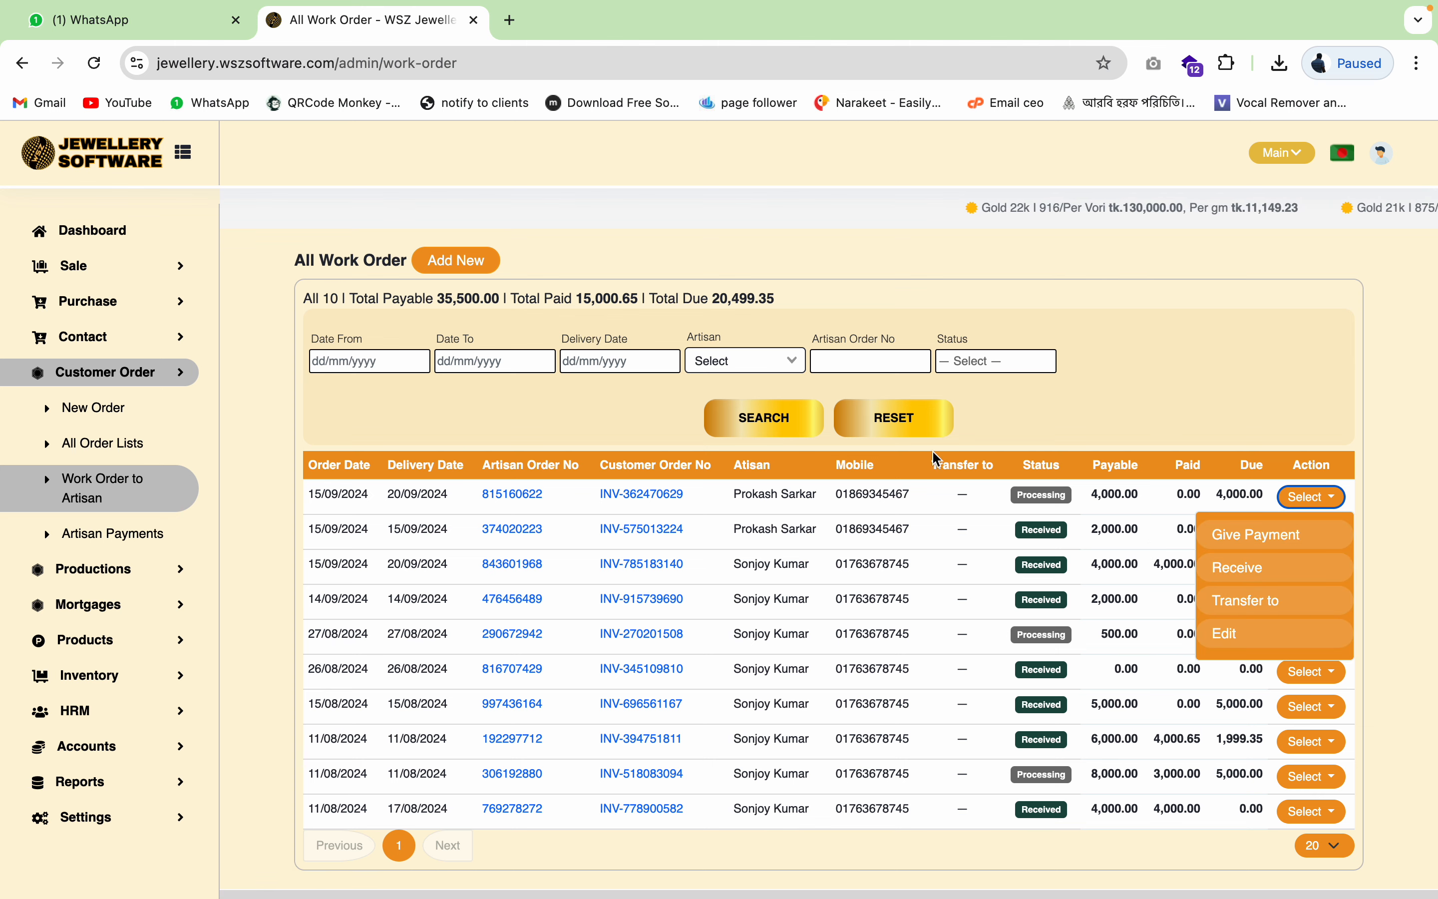
pyautogui.click(1143, 404)
pyautogui.click(116, 499)
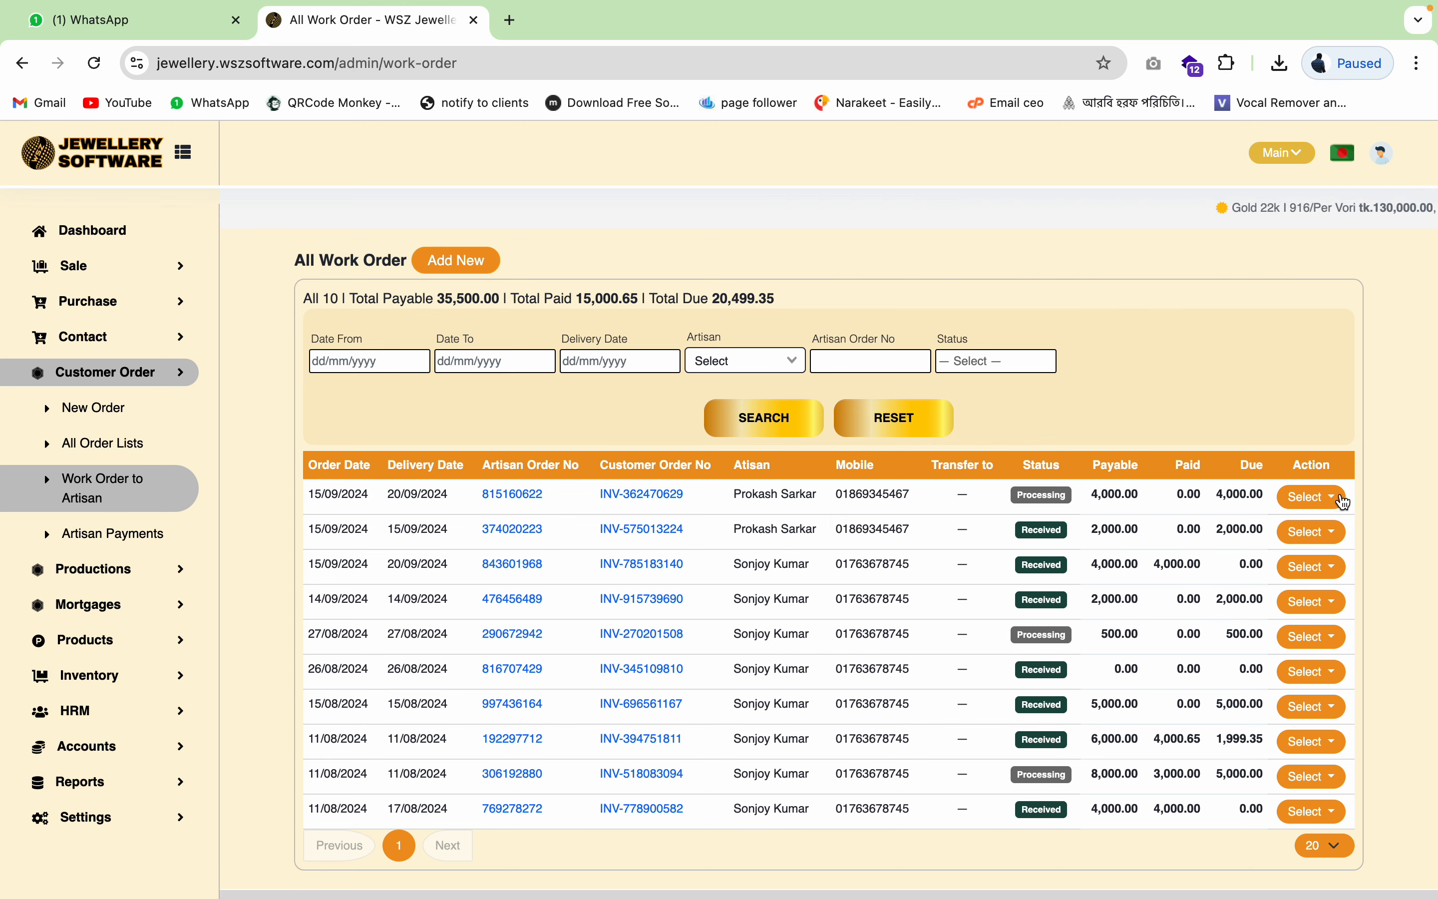
pyautogui.click(1317, 499)
# - Record a 4,000.00 Cash payment to the artisan for the necklace work order
pyautogui.click(1233, 534)
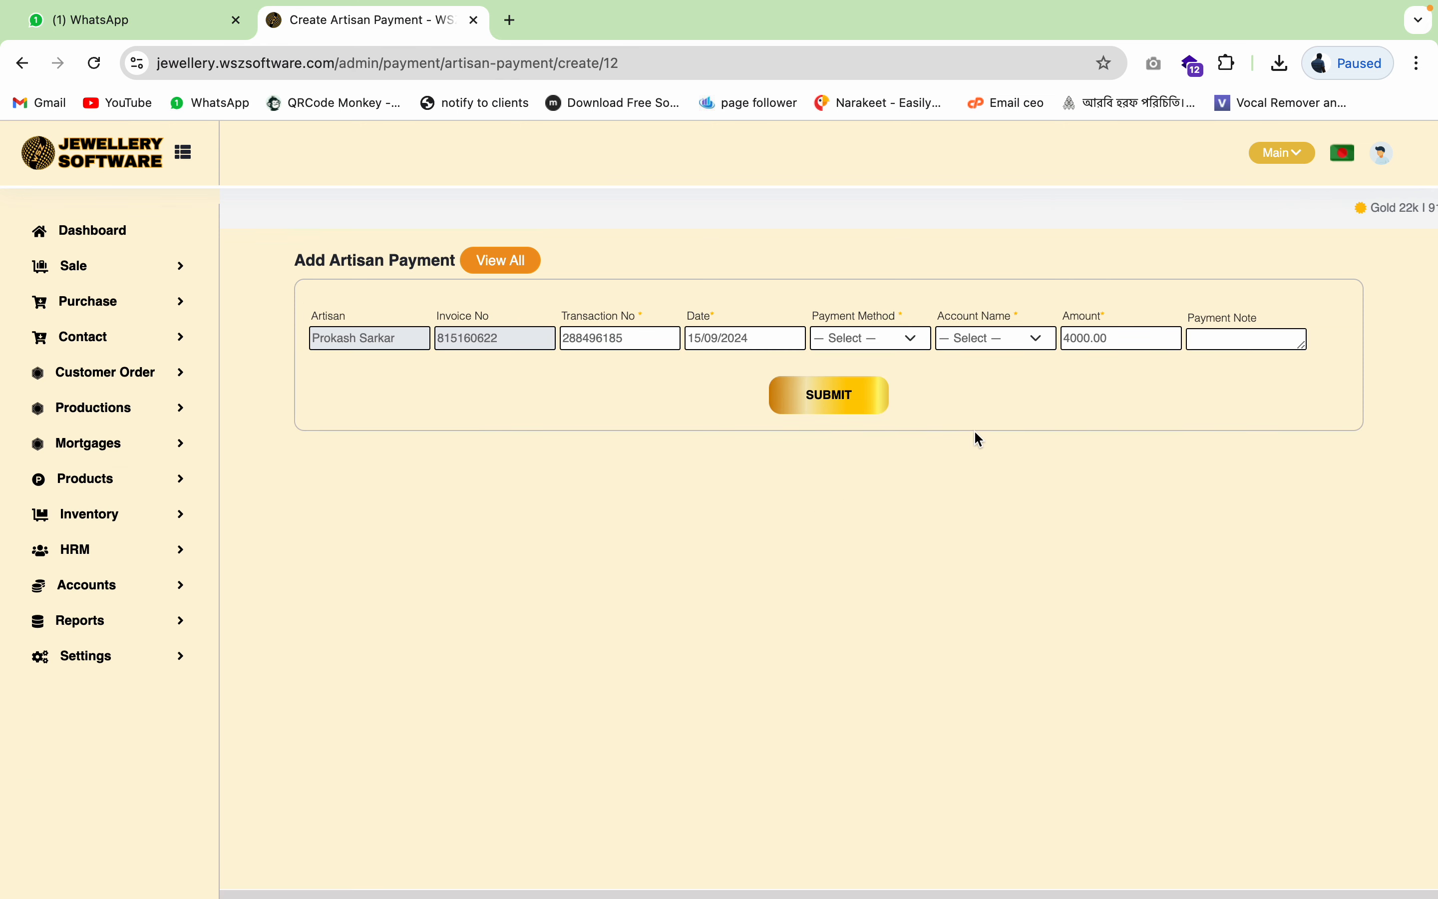
pyautogui.click(915, 343)
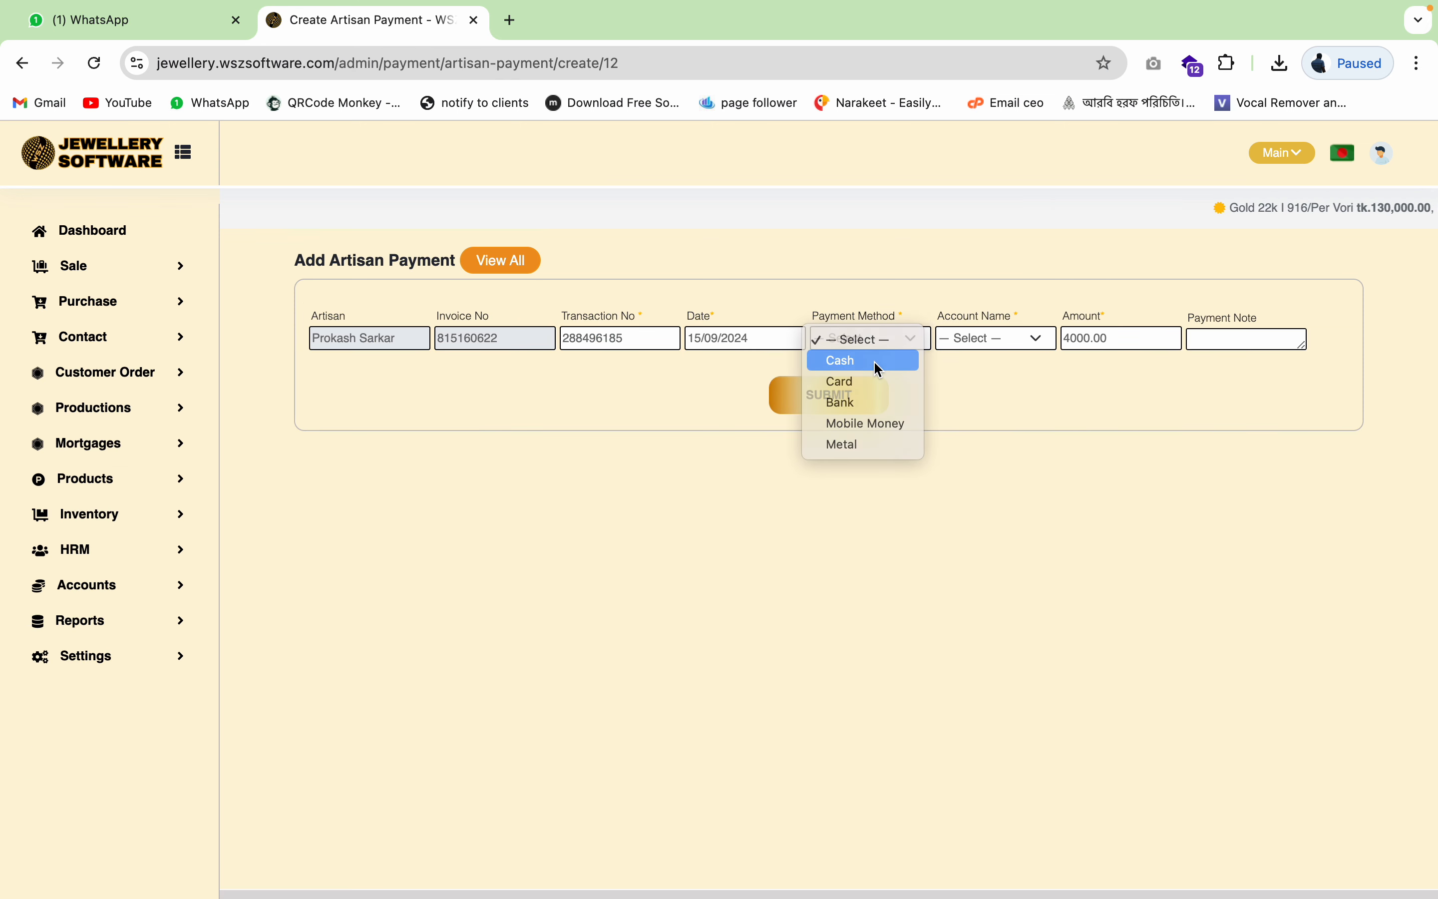
pyautogui.click(875, 361)
pyautogui.click(851, 397)
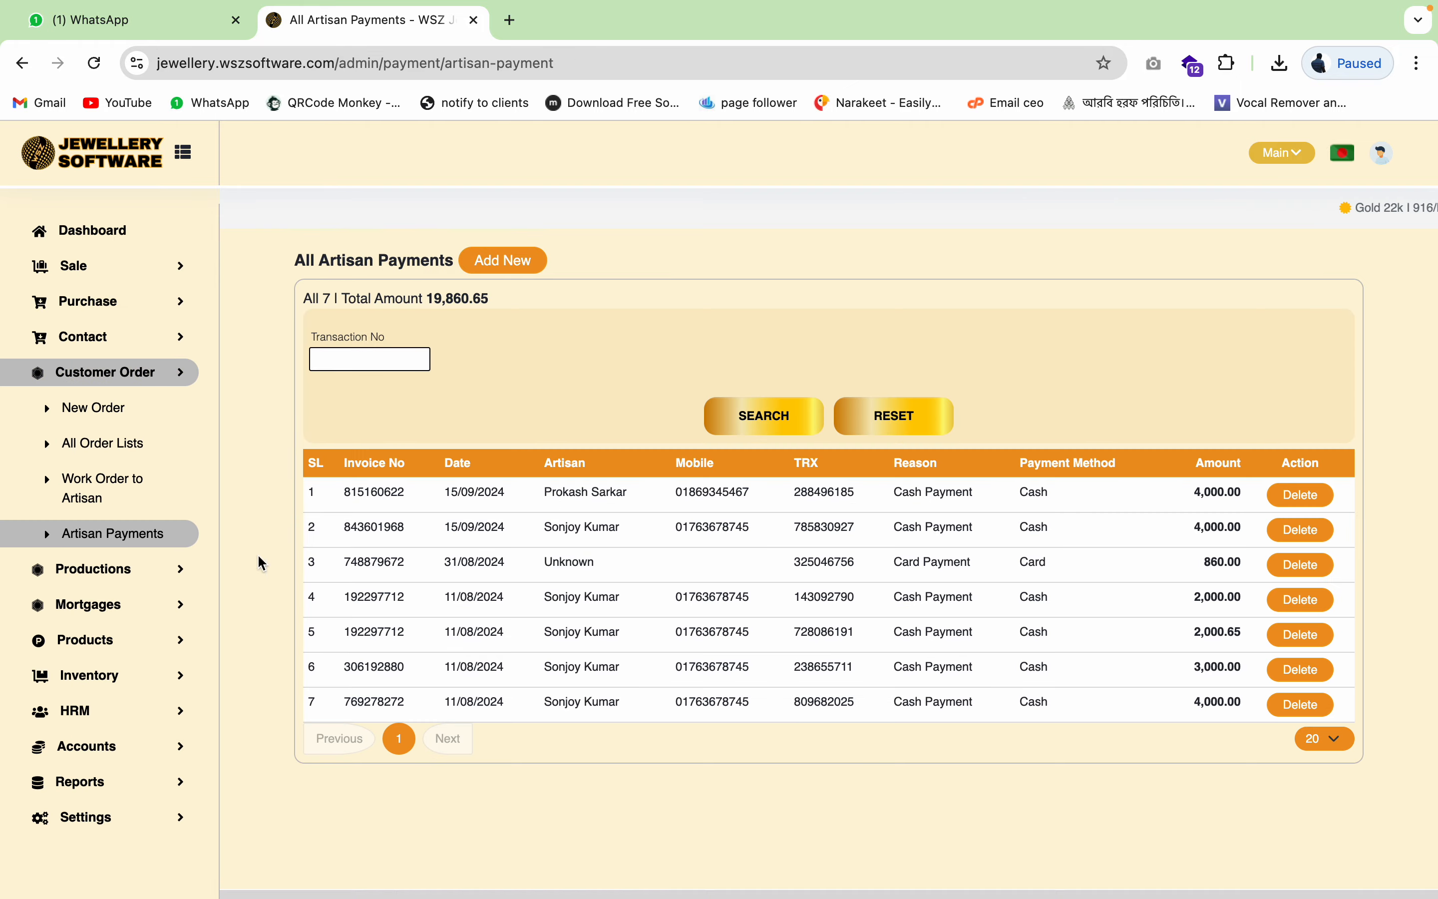
# - Mark the necklace work order's finished production as received
pyautogui.click(137, 503)
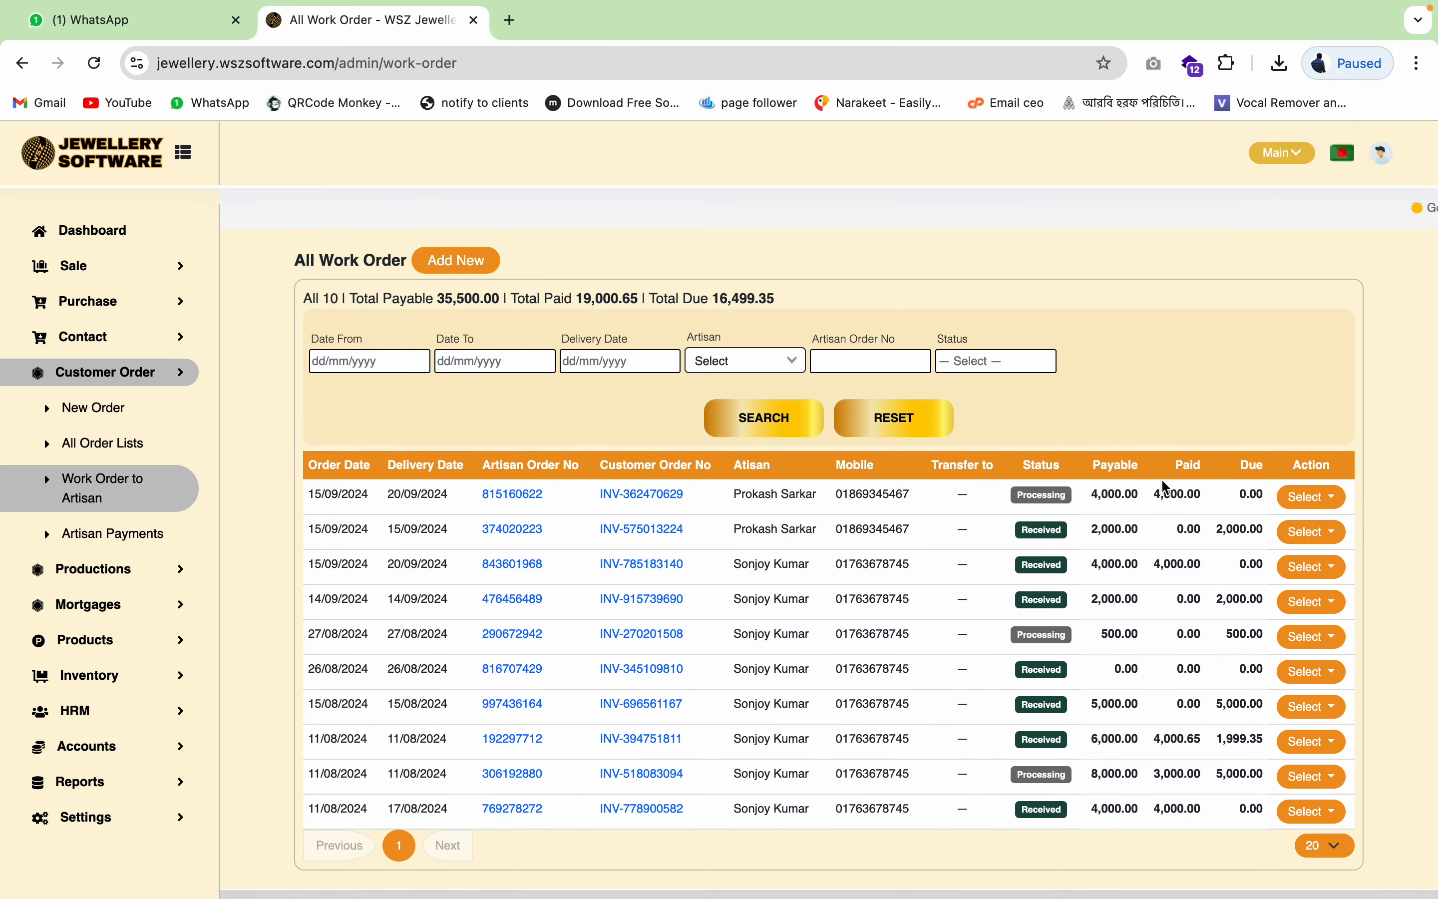
pyautogui.doubleClick(1127, 497)
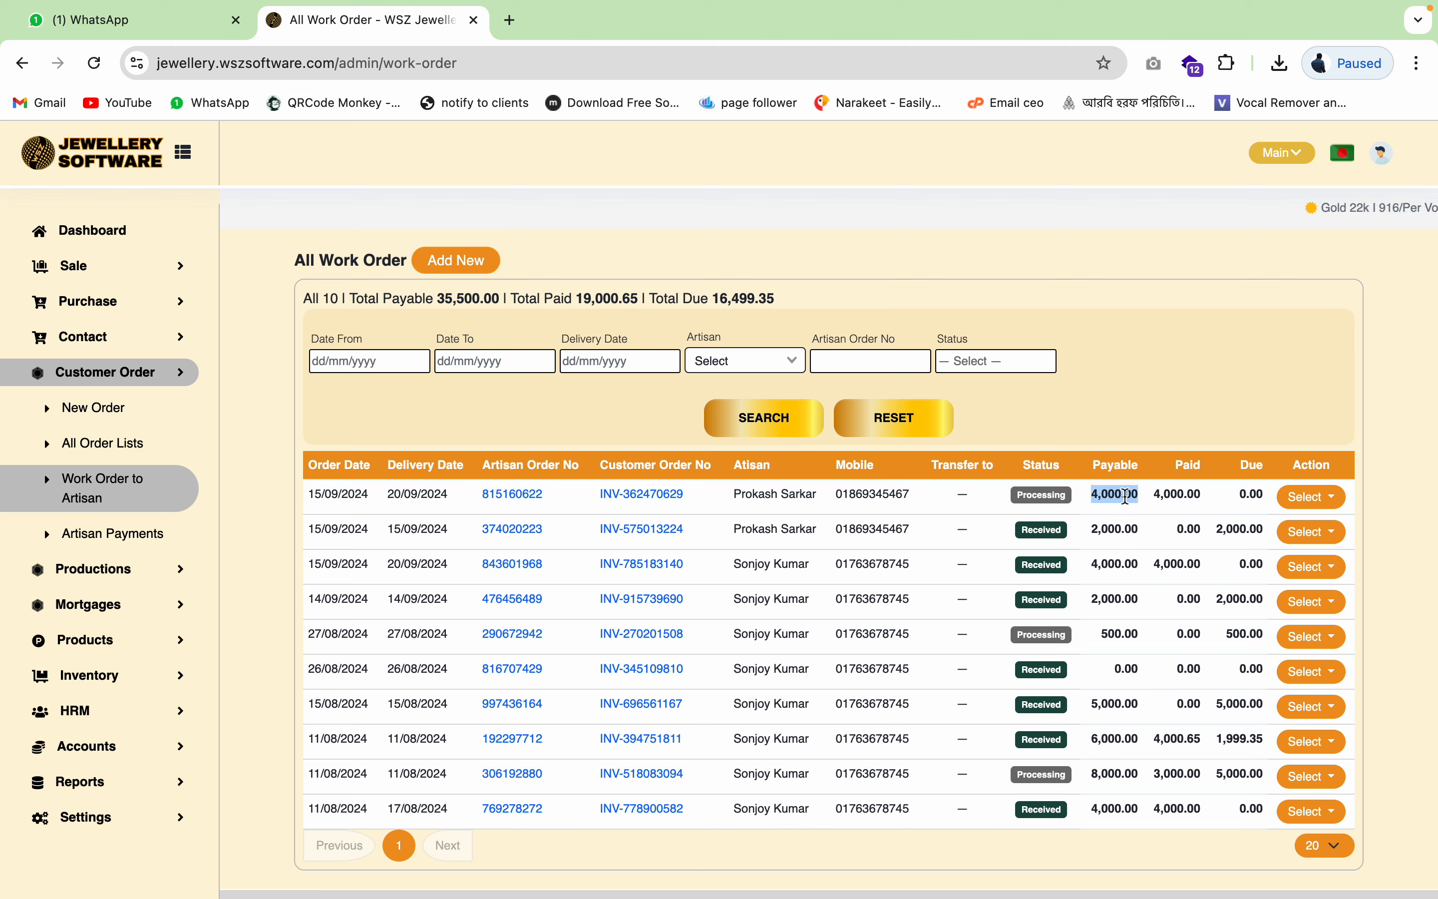
pyautogui.click(1202, 490)
pyautogui.click(1327, 506)
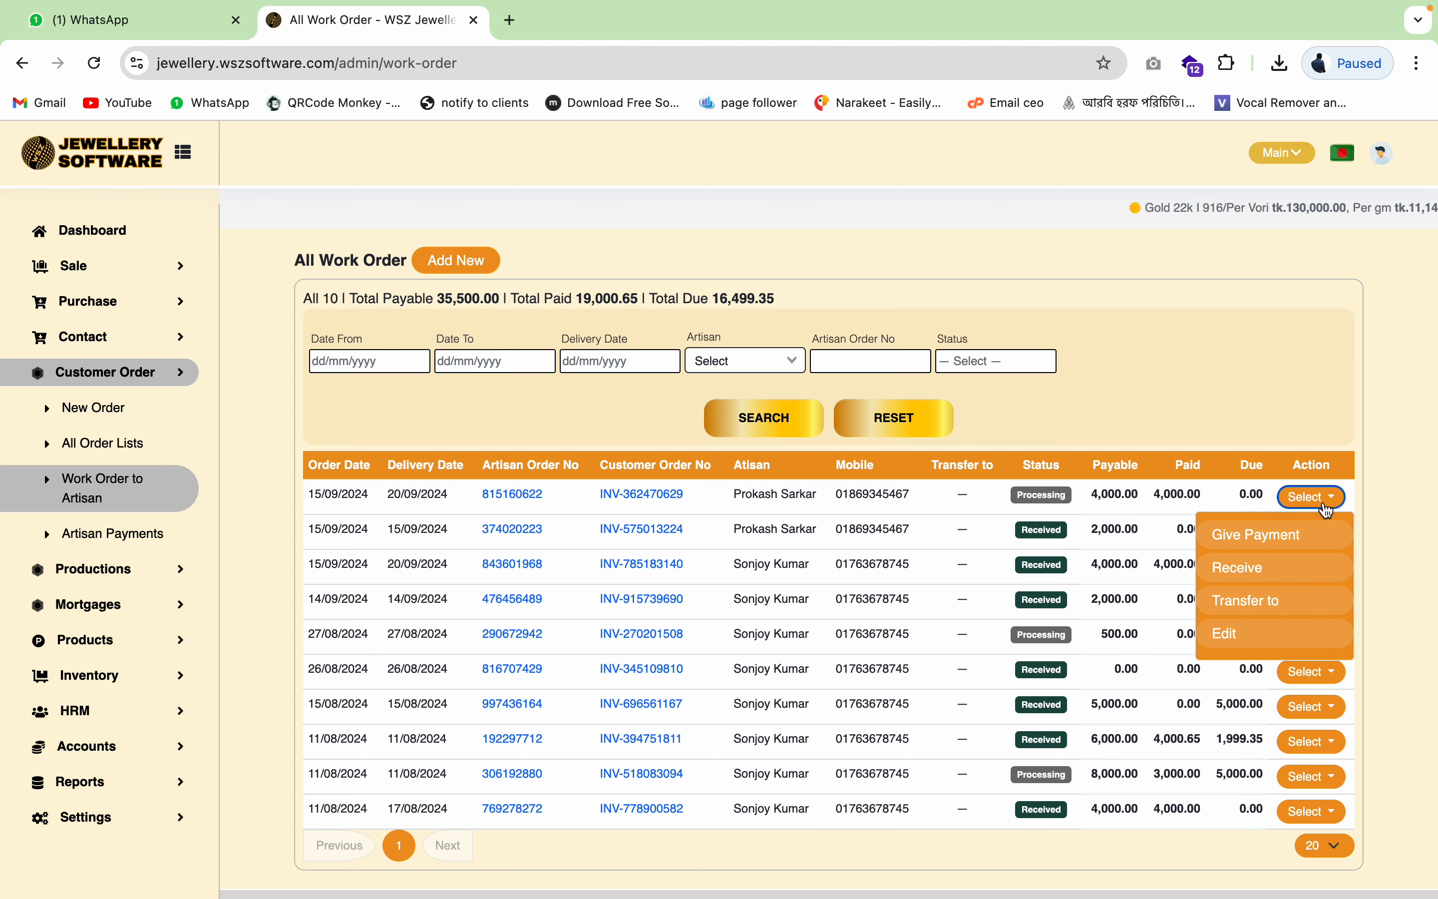
pyautogui.click(1237, 571)
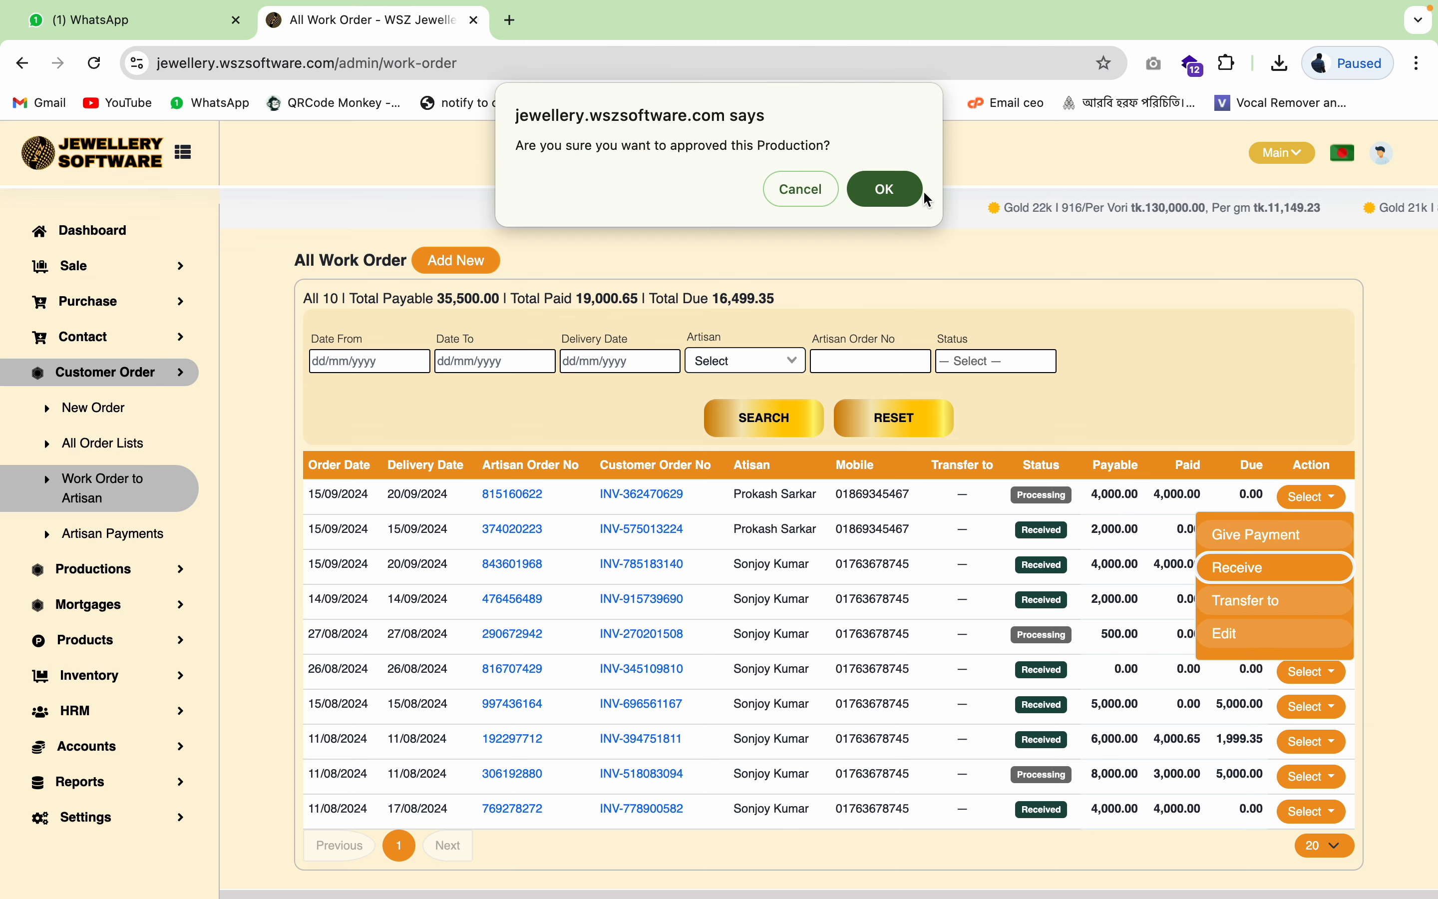
pyautogui.click(888, 191)
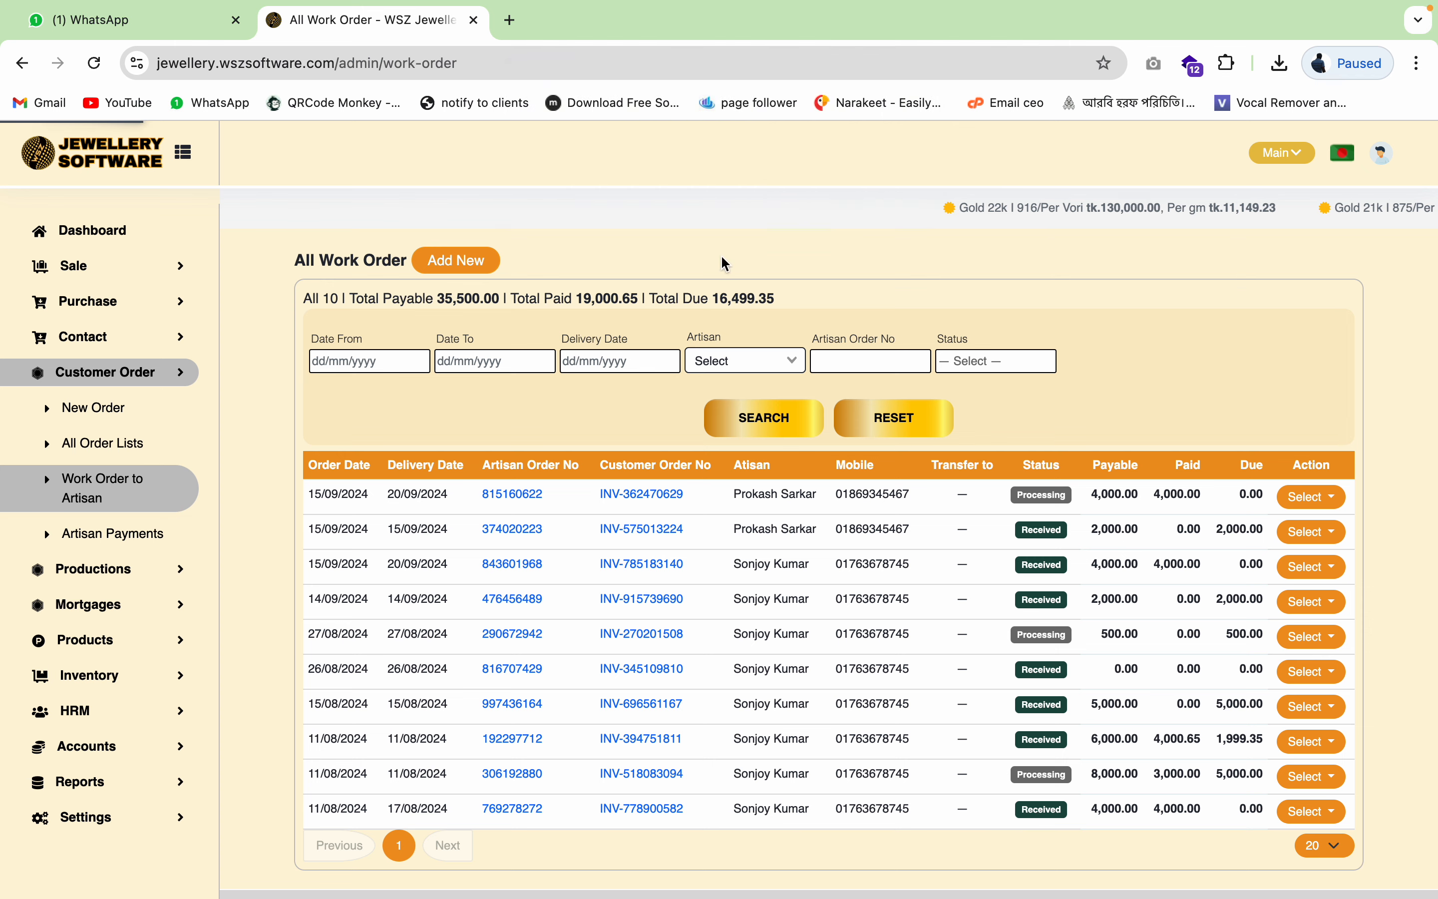
# - In All Customer Orders, review the necklace order's bill, received amount and 200,000.00 due, then open its actions
pyautogui.click(146, 443)
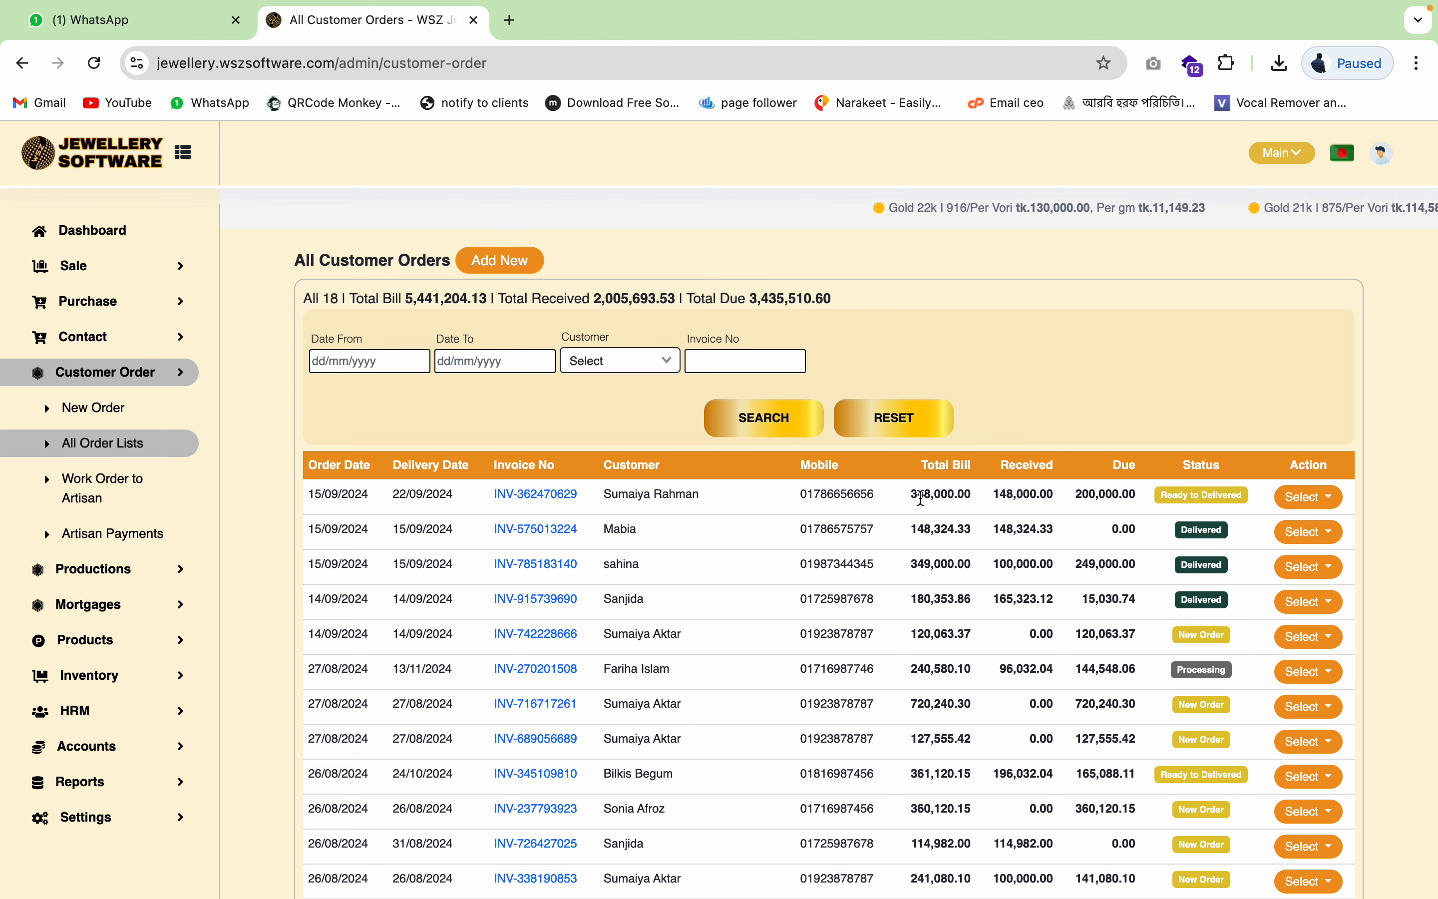
pyautogui.doubleClick(944, 494)
pyautogui.click(1025, 493)
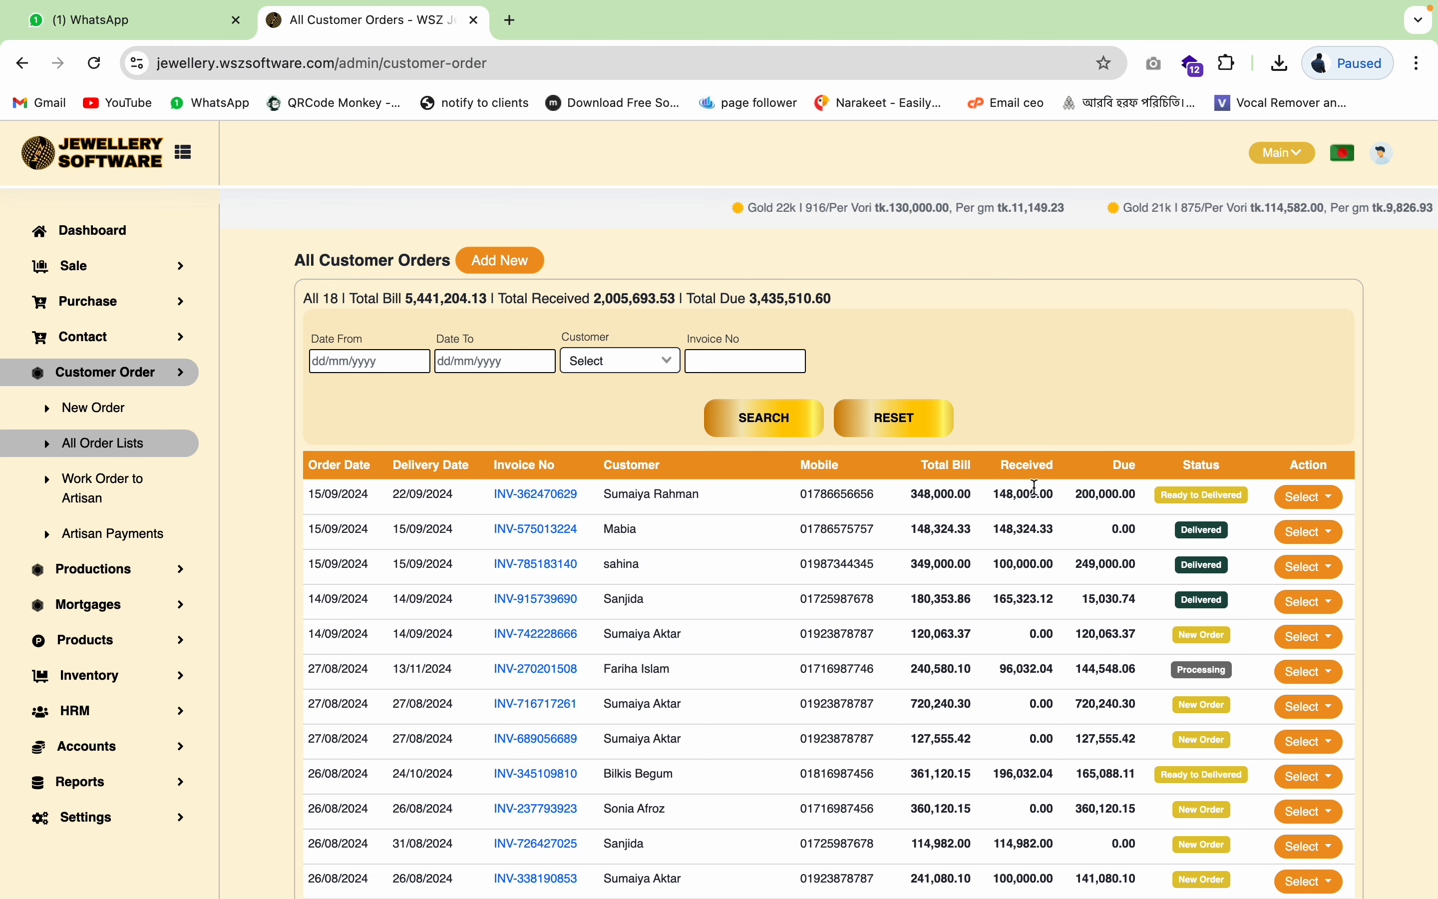
pyautogui.doubleClick(1035, 493)
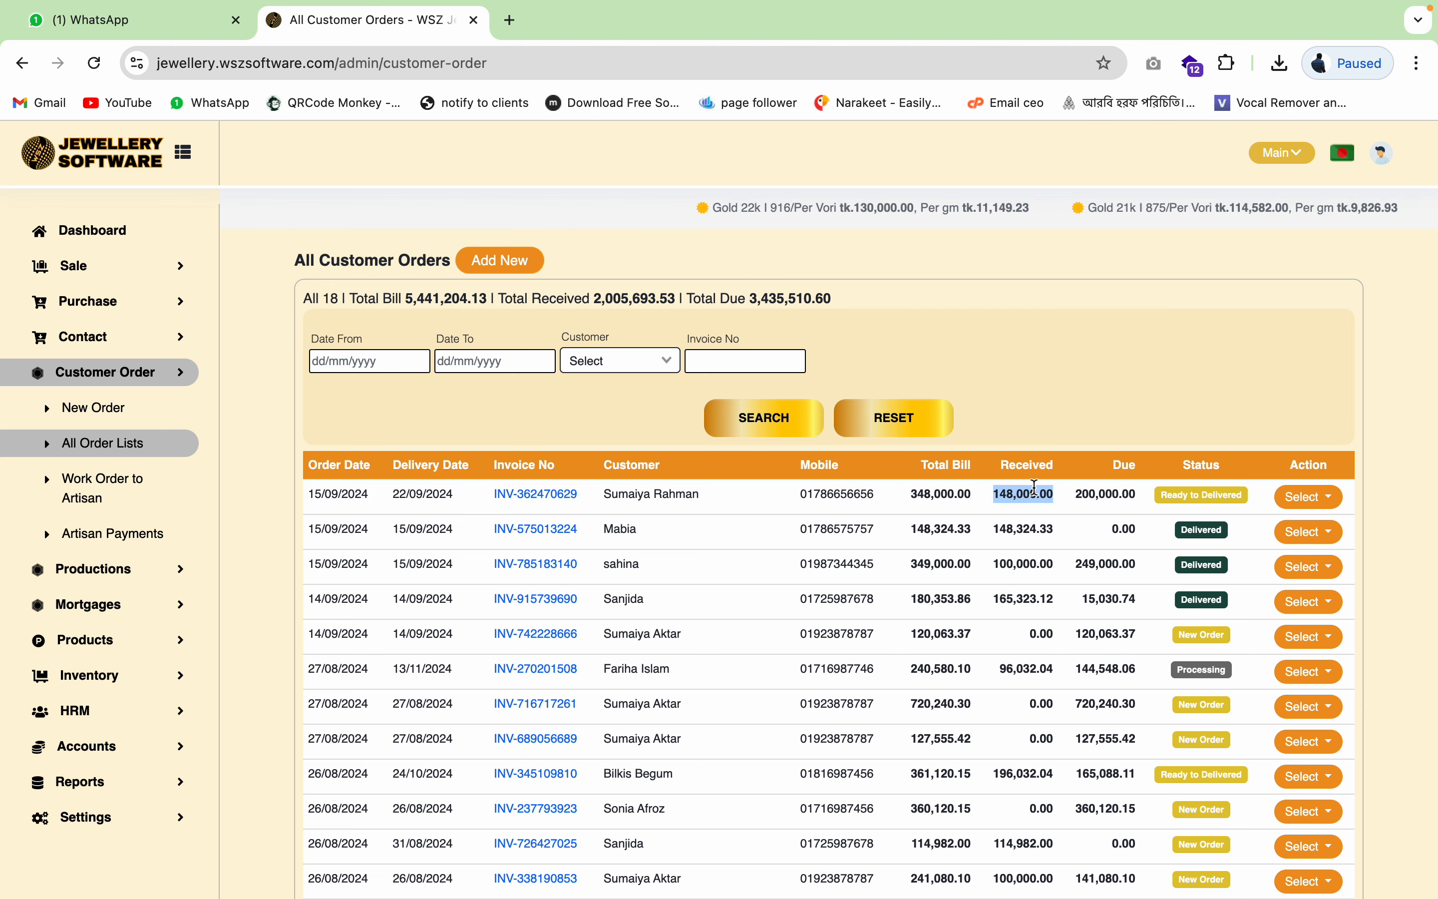
pyautogui.doubleClick(1123, 497)
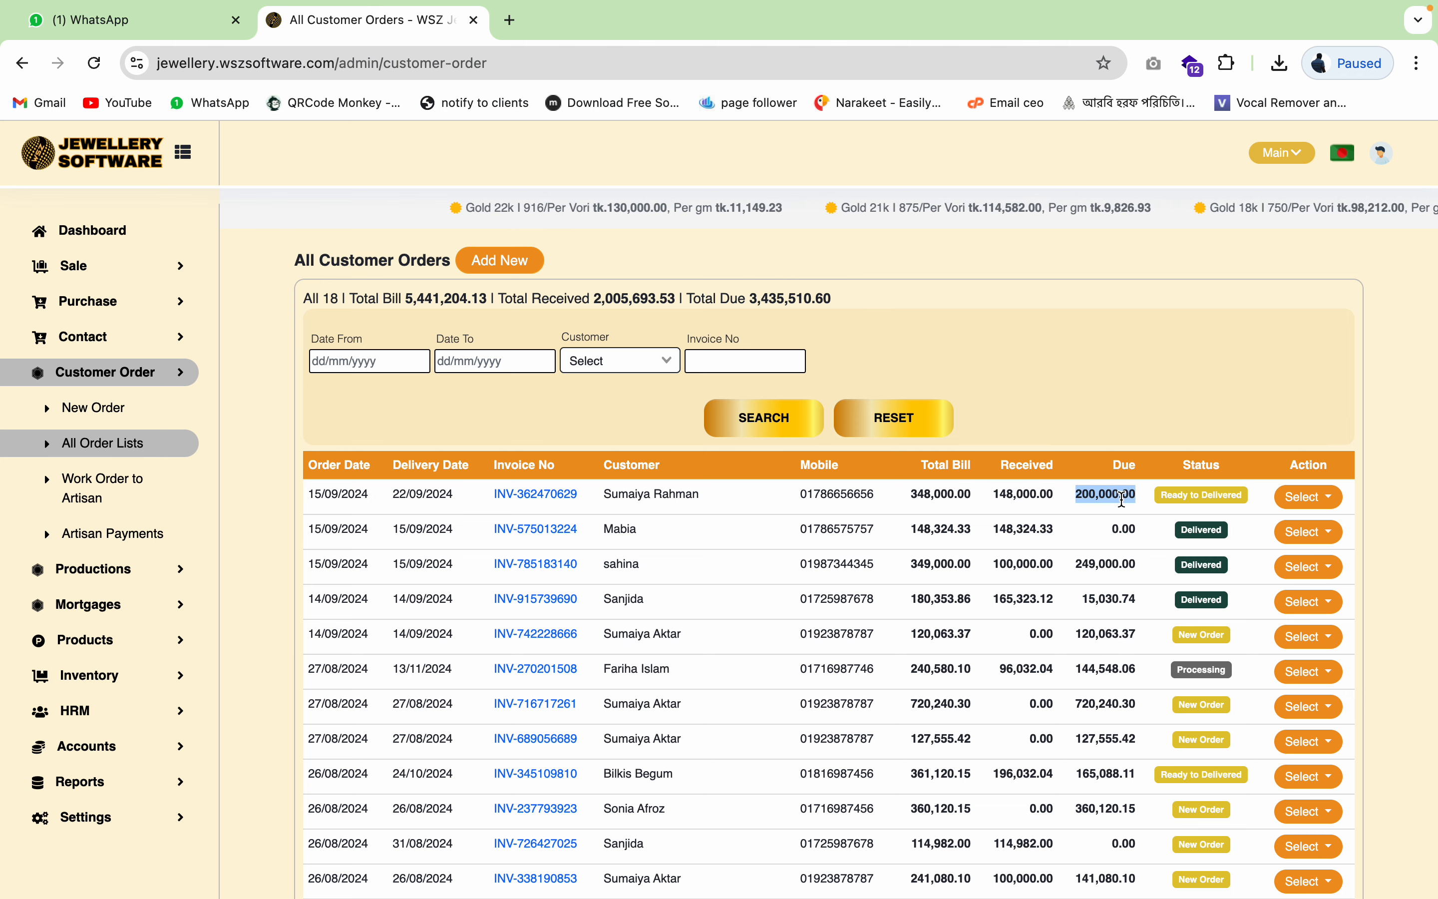
pyautogui.click(1329, 498)
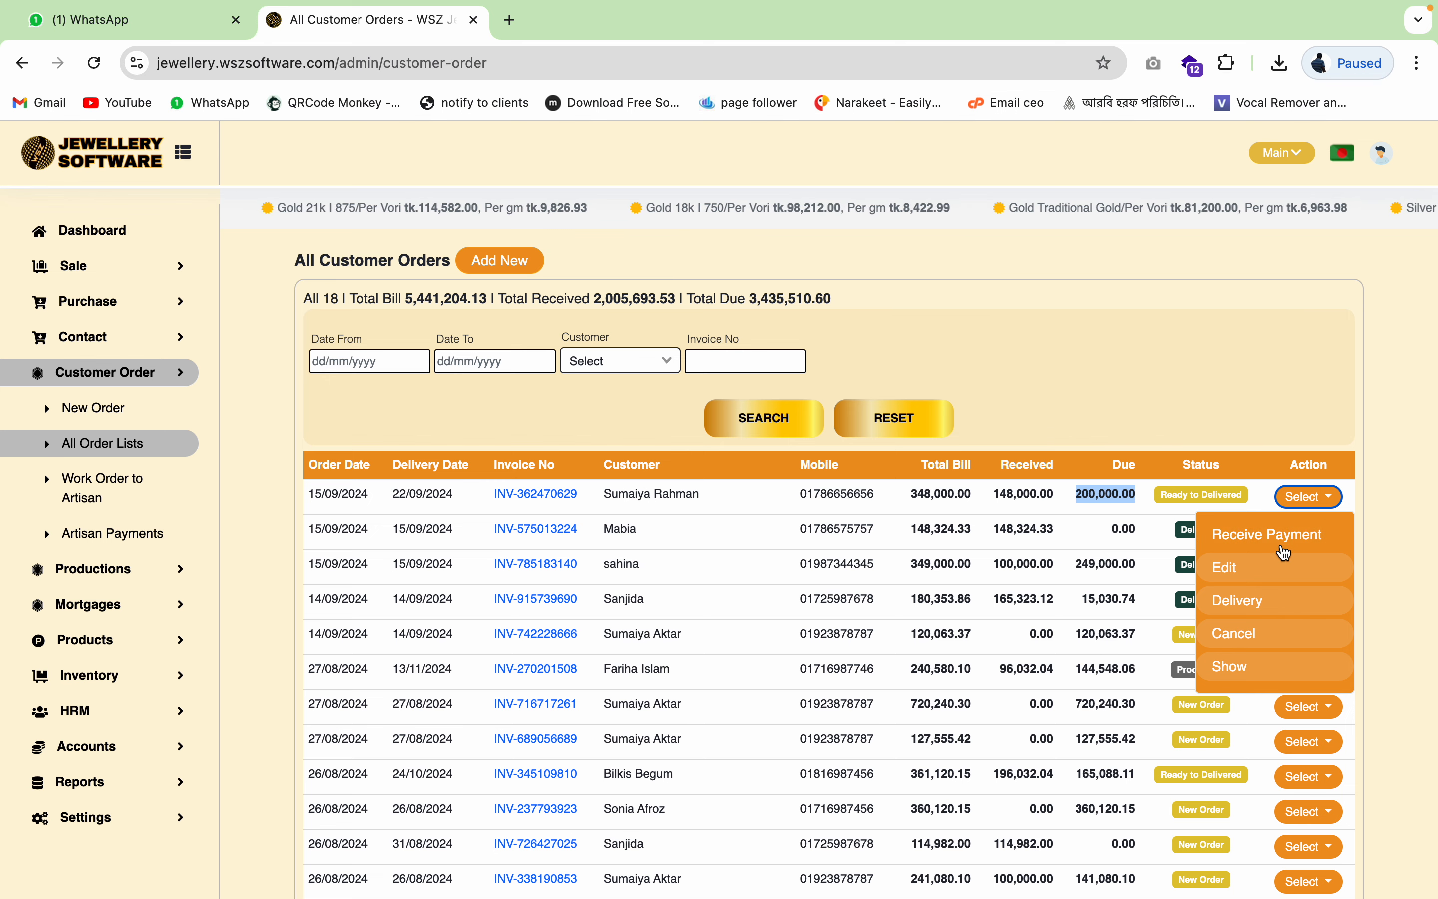
# - Receive a 100,000 Cash payment against the necklace order and submit it
pyautogui.click(1260, 539)
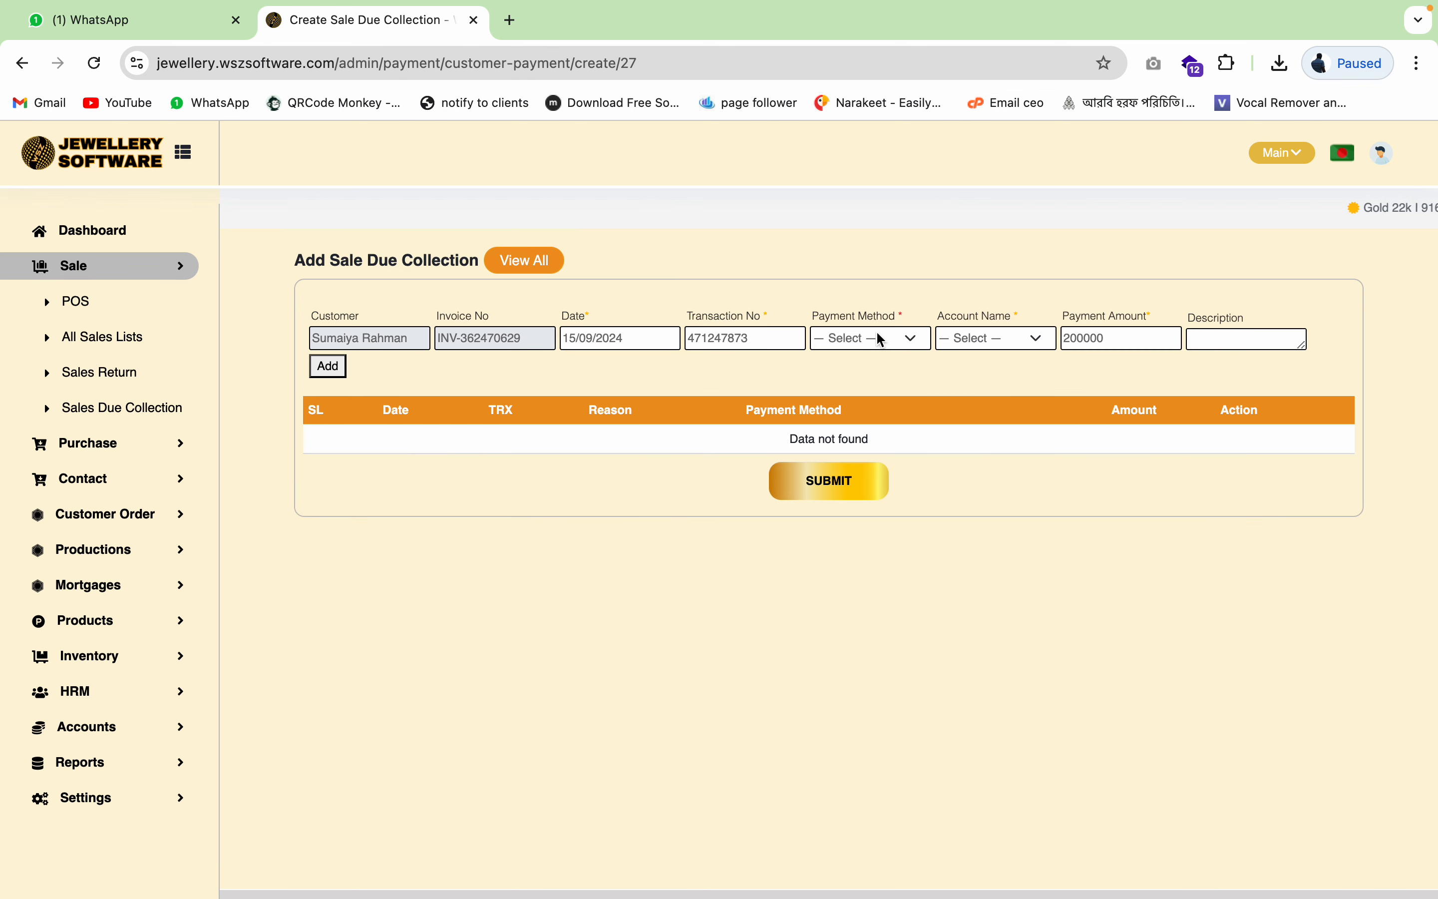
pyautogui.click(878, 334)
pyautogui.click(860, 365)
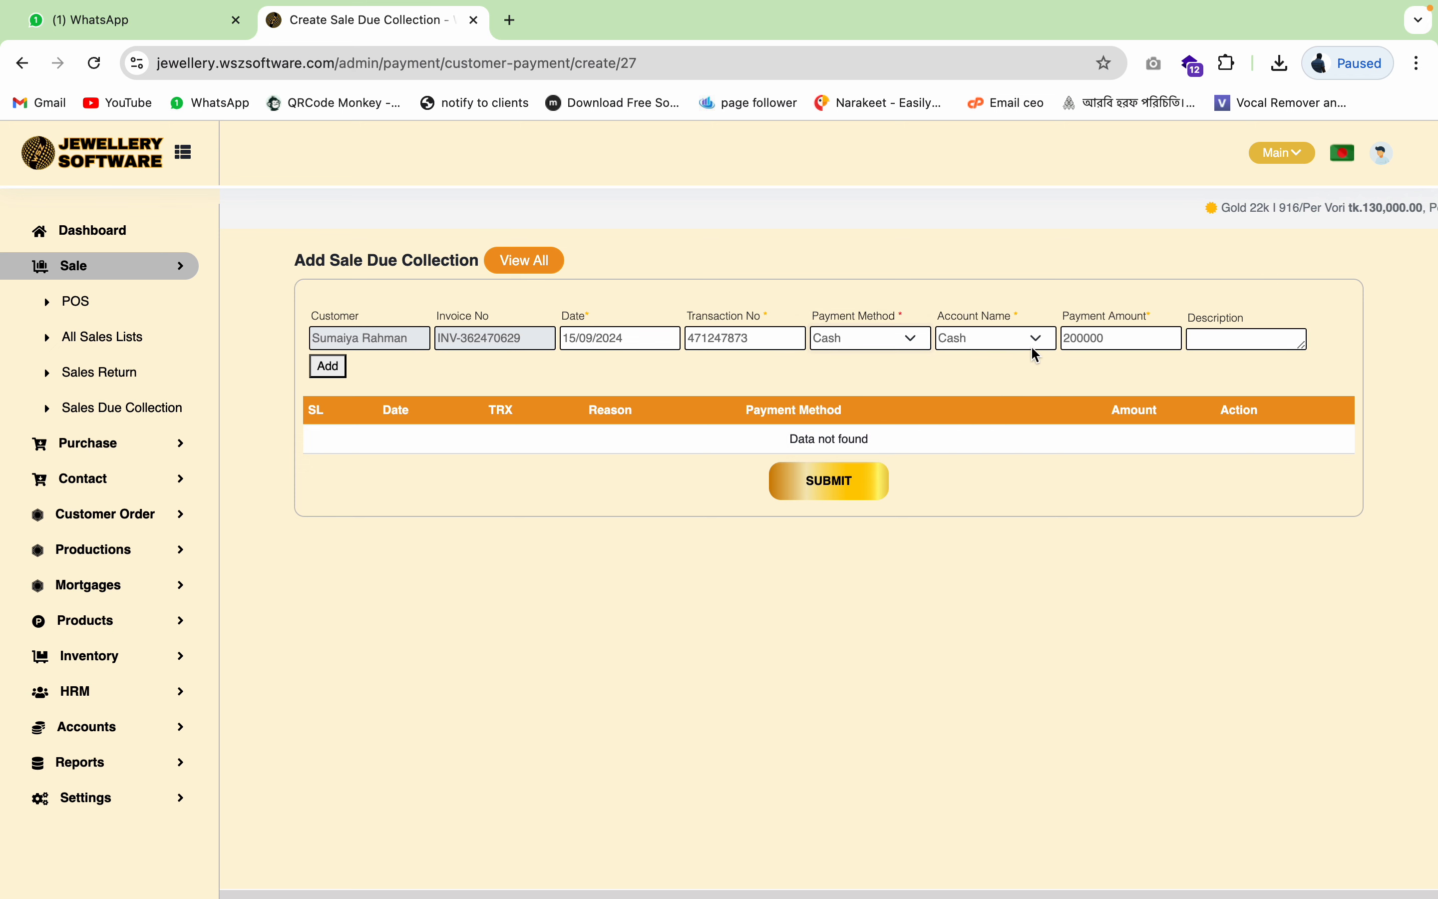
pyautogui.doubleClick(1110, 337)
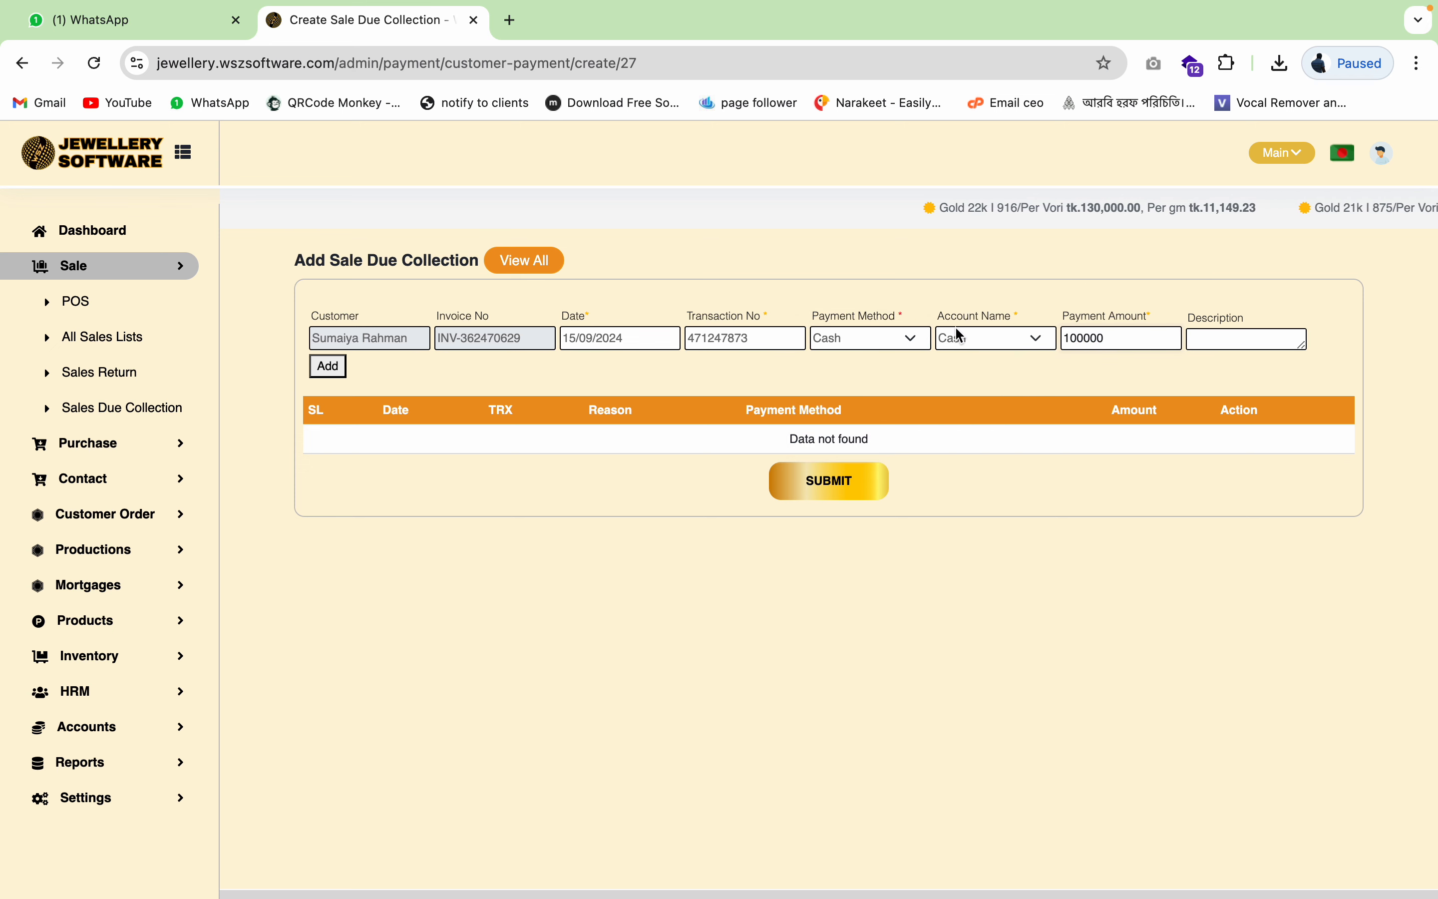
pyautogui.click(331, 367)
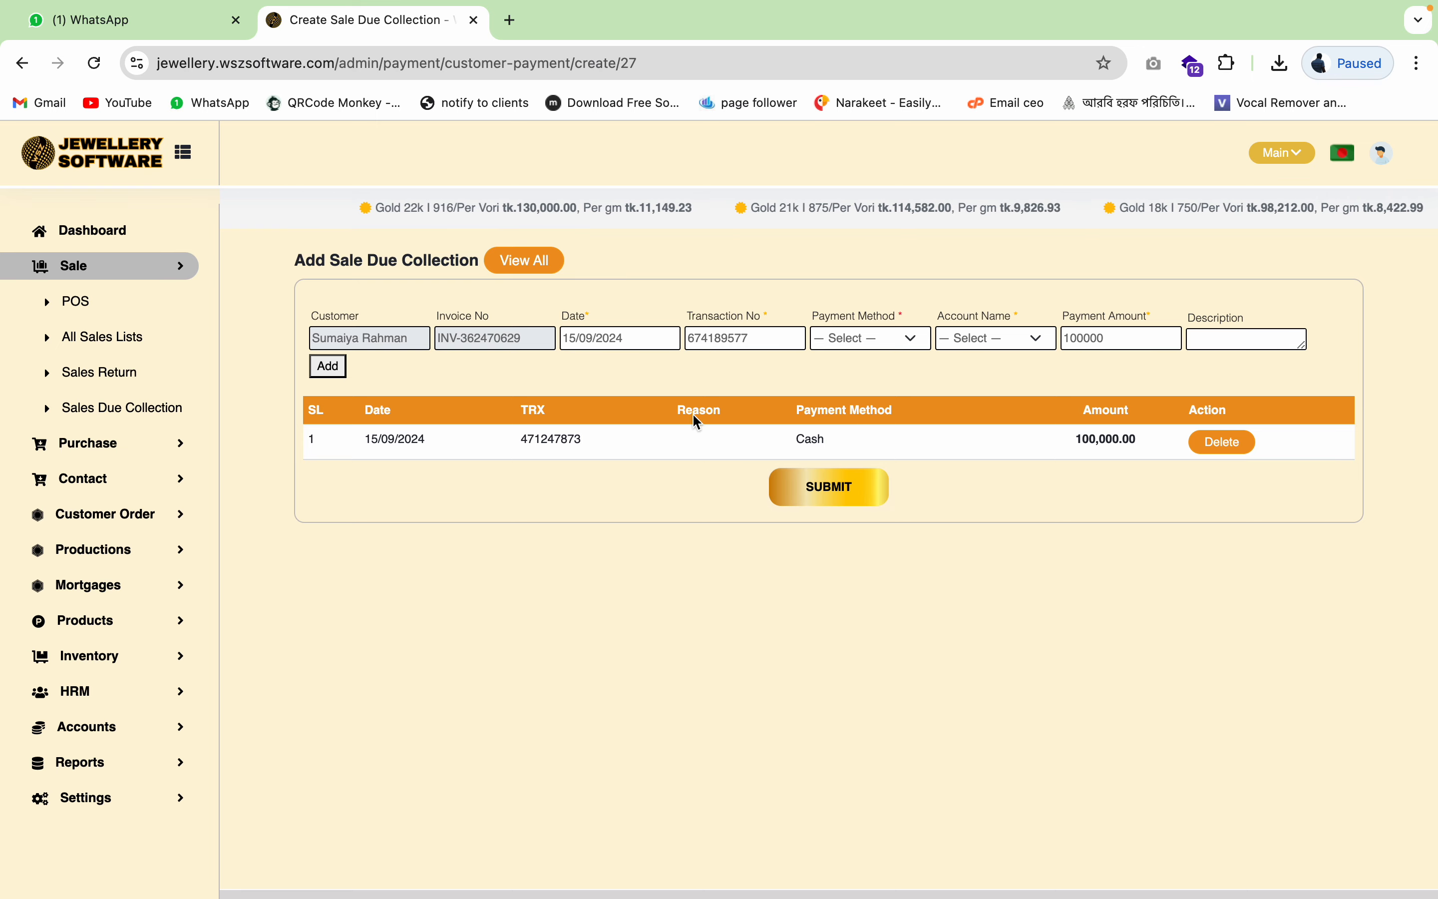
pyautogui.click(837, 495)
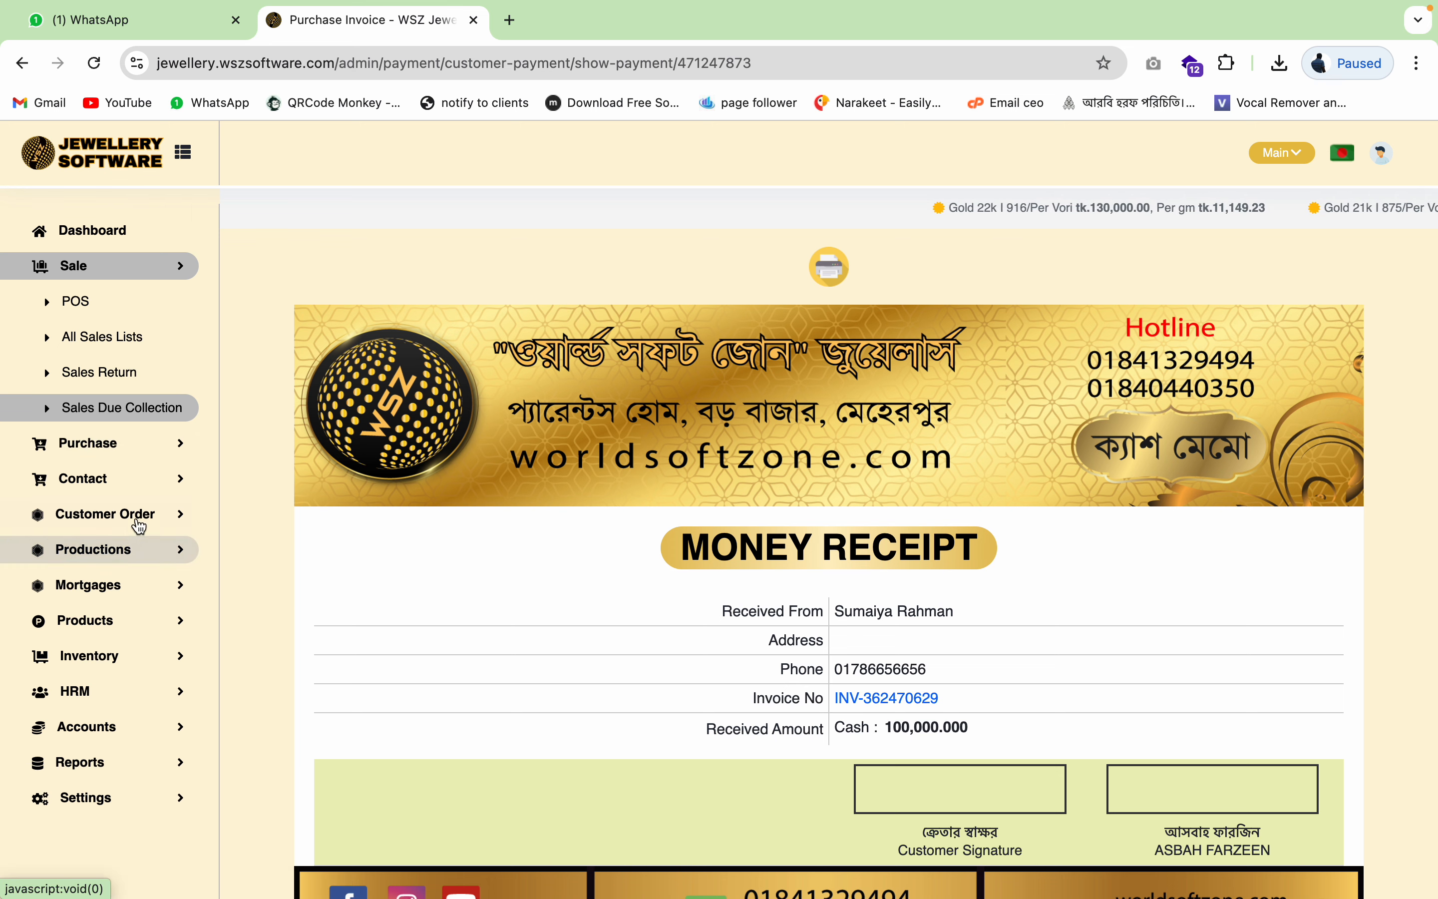
# - Open All Customer Orders and check the necklace order's 100,000.00 due
pyautogui.click(119, 515)
pyautogui.click(104, 604)
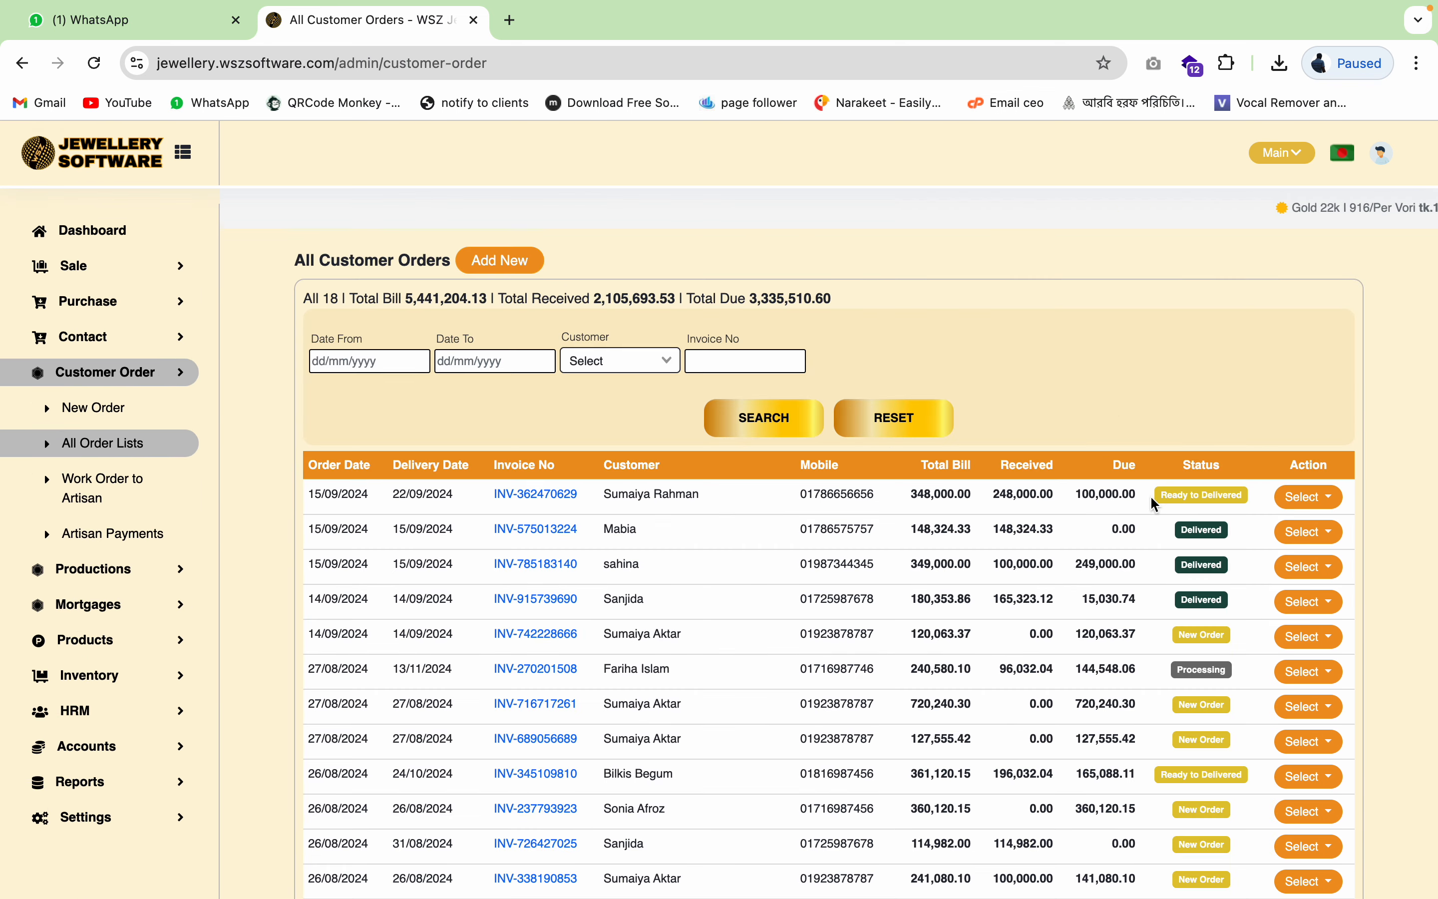
pyautogui.doubleClick(1114, 494)
# - Start marking the first order as delivered, then cancel the confirmation
pyautogui.click(1311, 499)
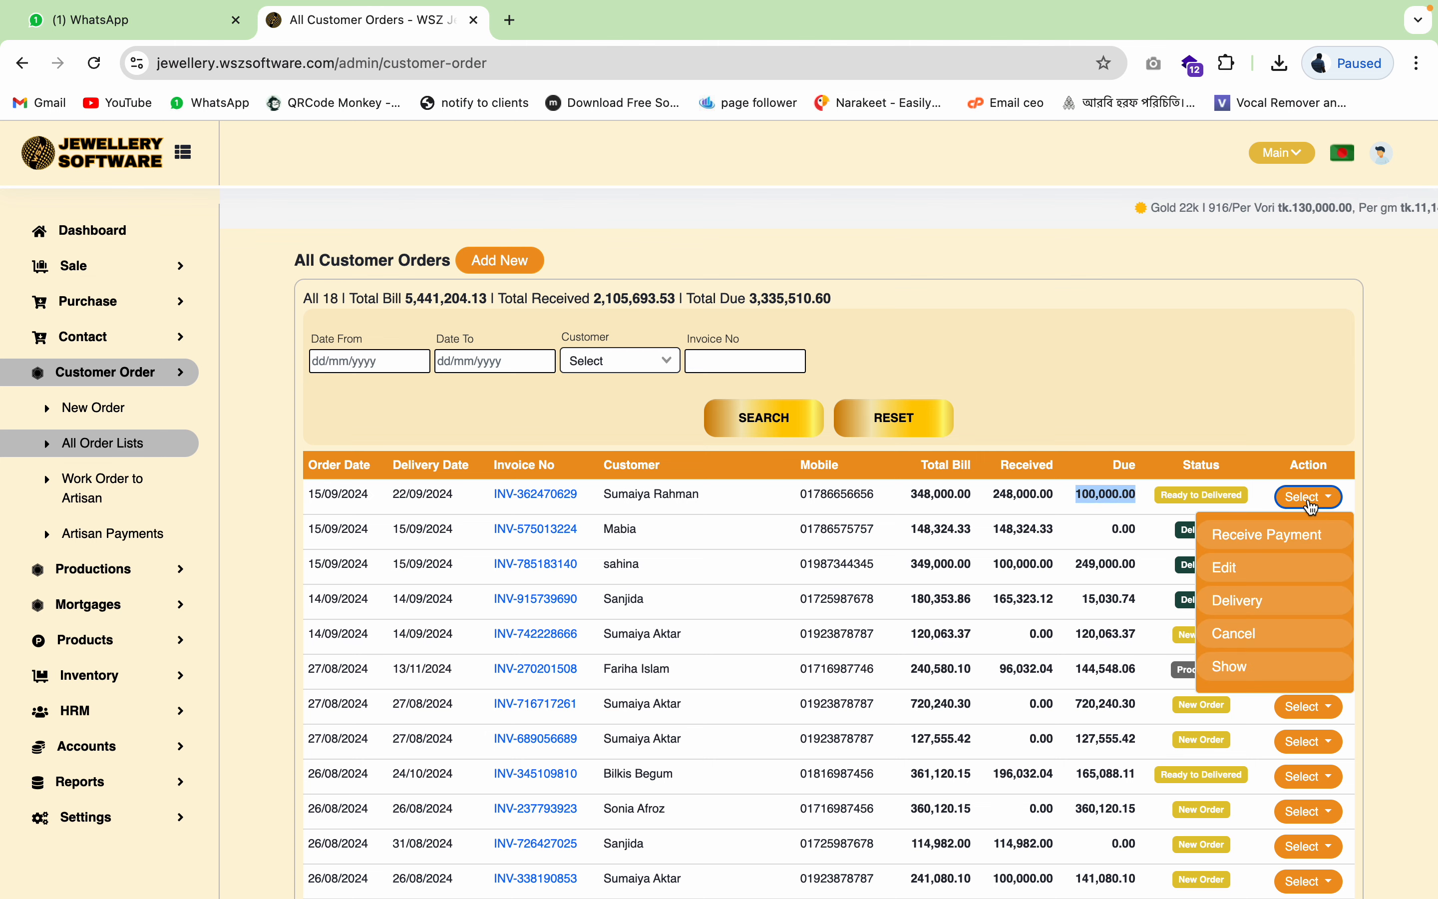
pyautogui.click(1264, 602)
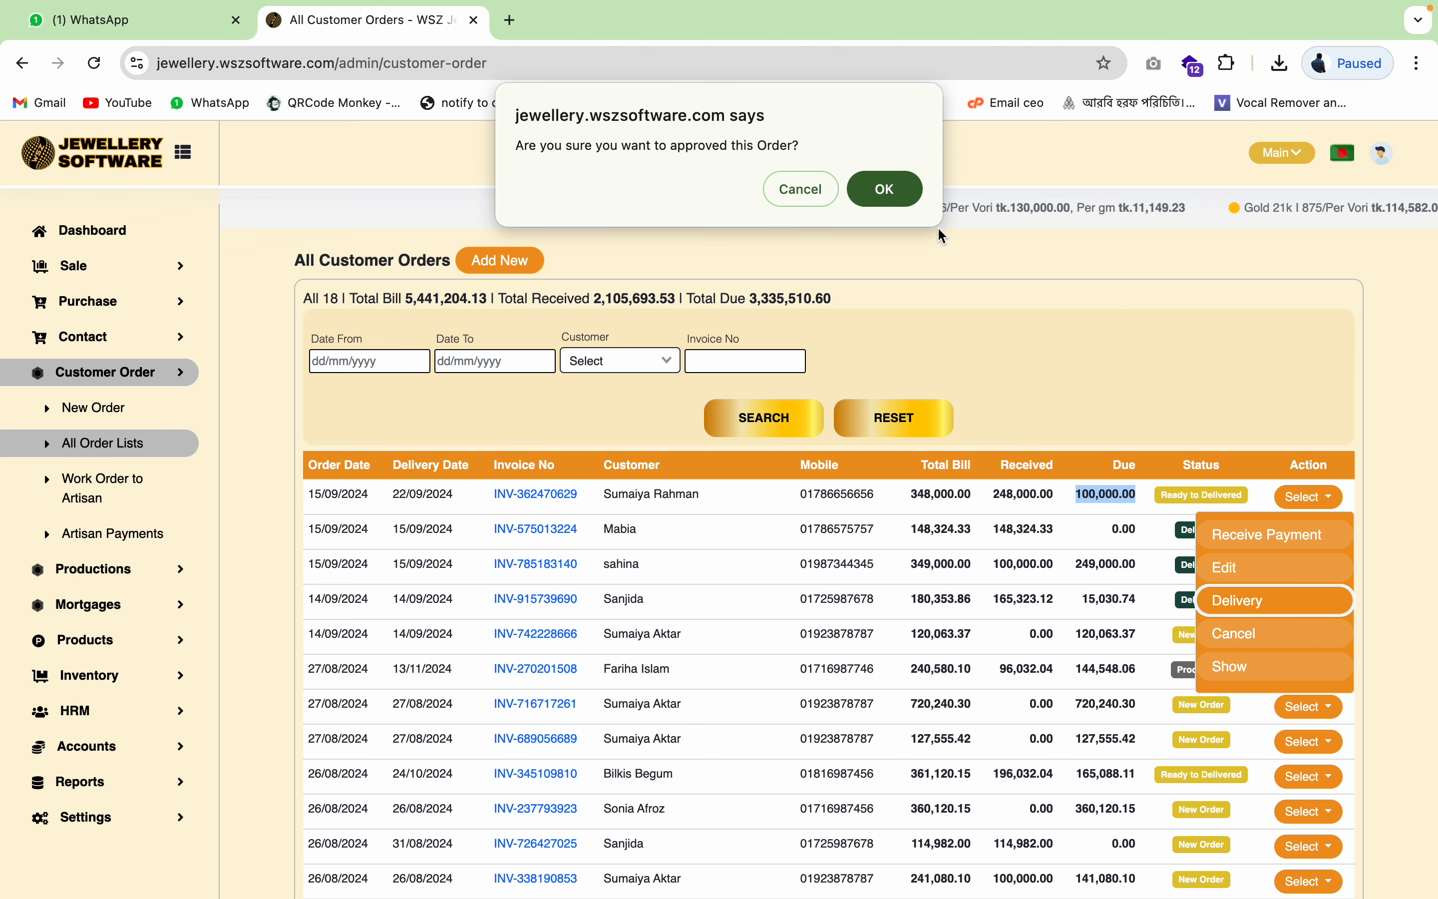
pyautogui.click(786, 196)
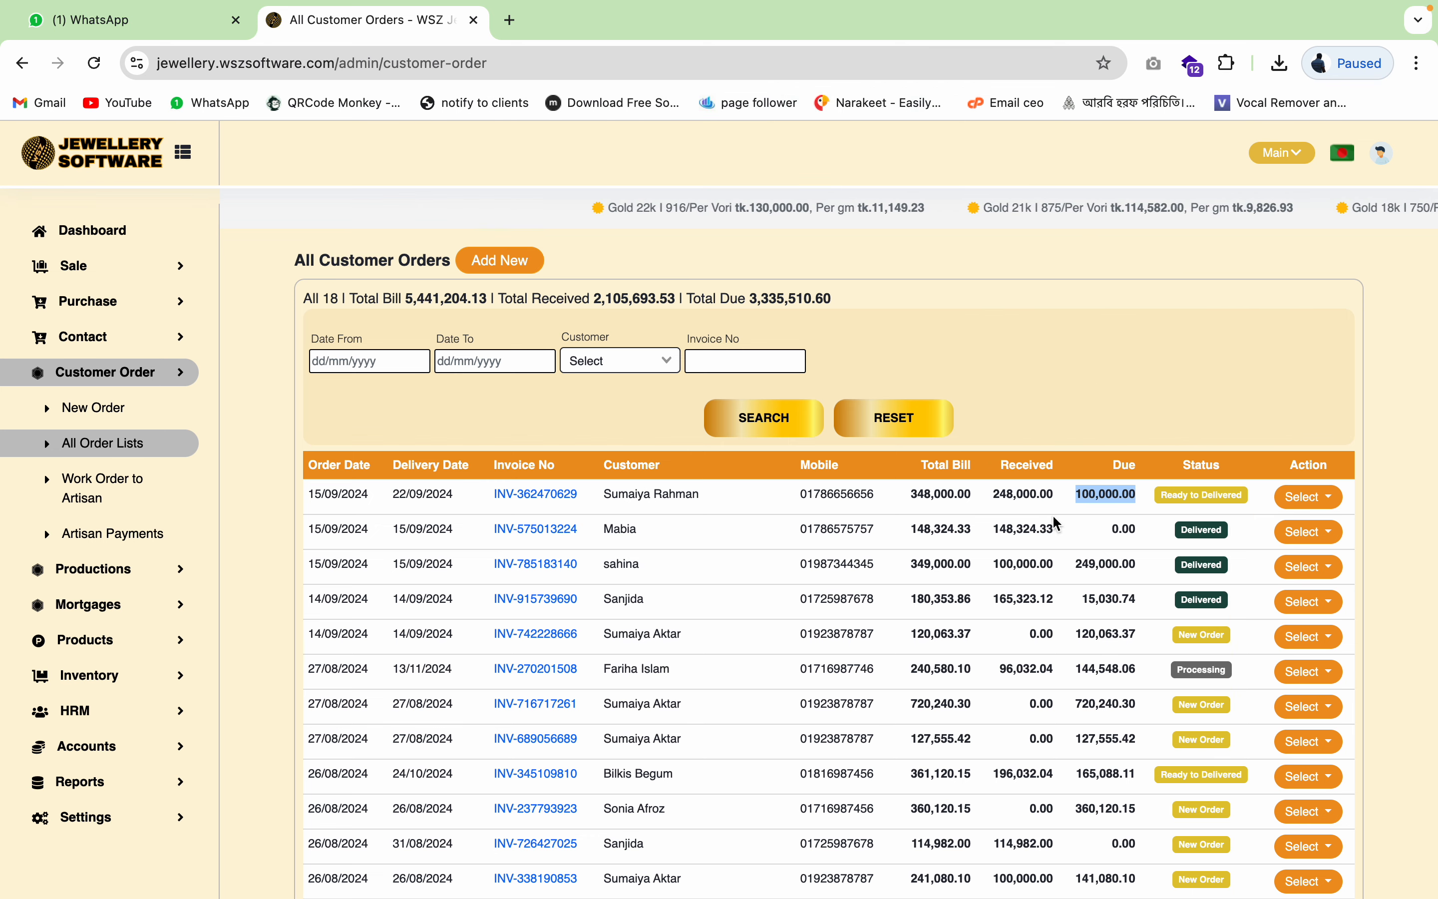
# - View the order's invoice, then return to All Order Lists
pyautogui.click(551, 500)
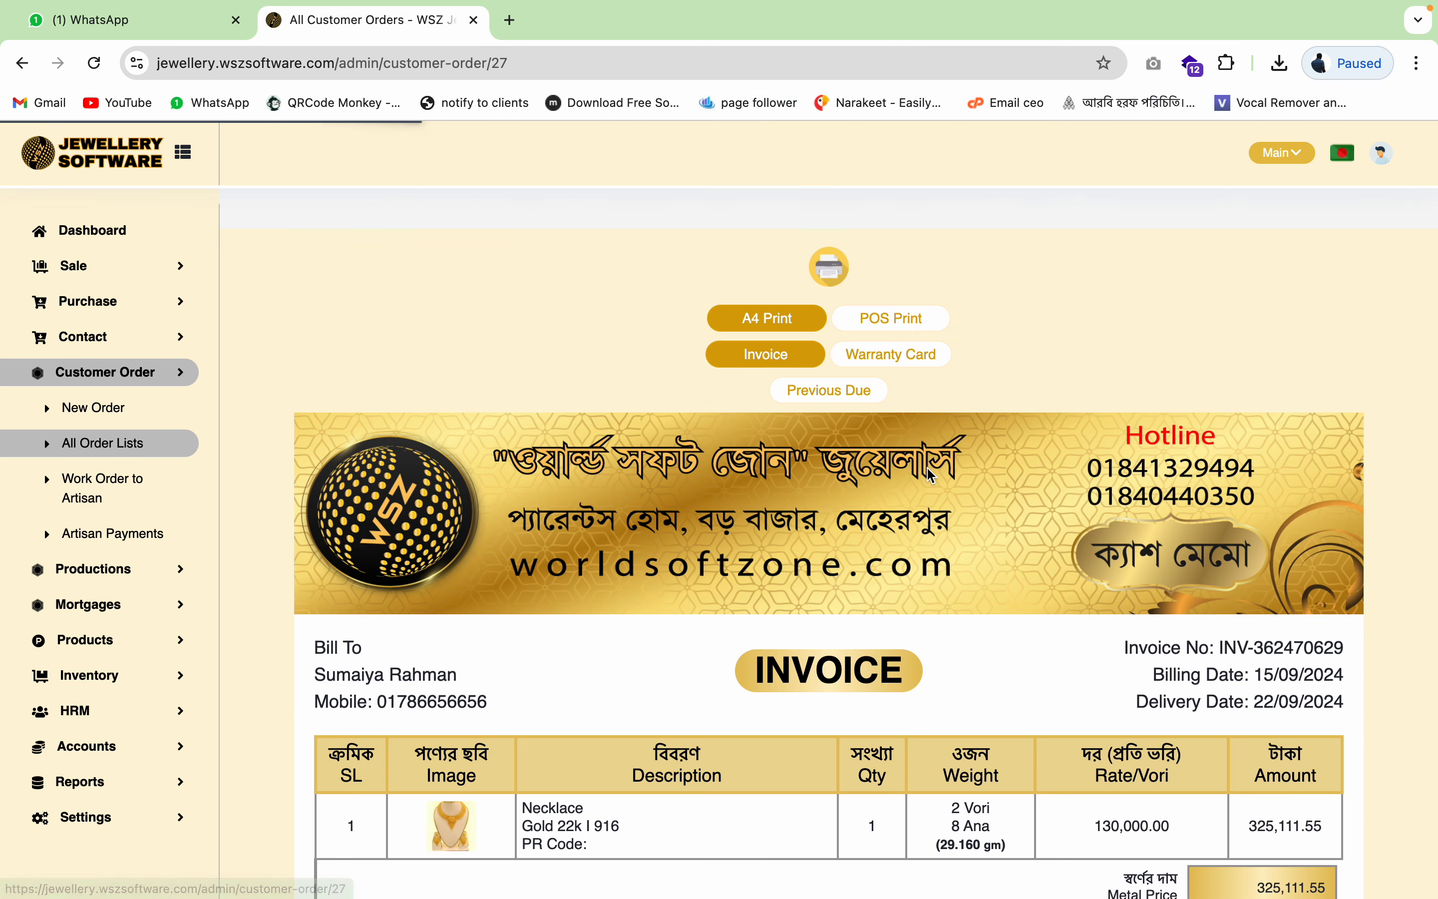
pyautogui.scroll(-10, 1100, 586)
pyautogui.scroll(10, 1099, 585)
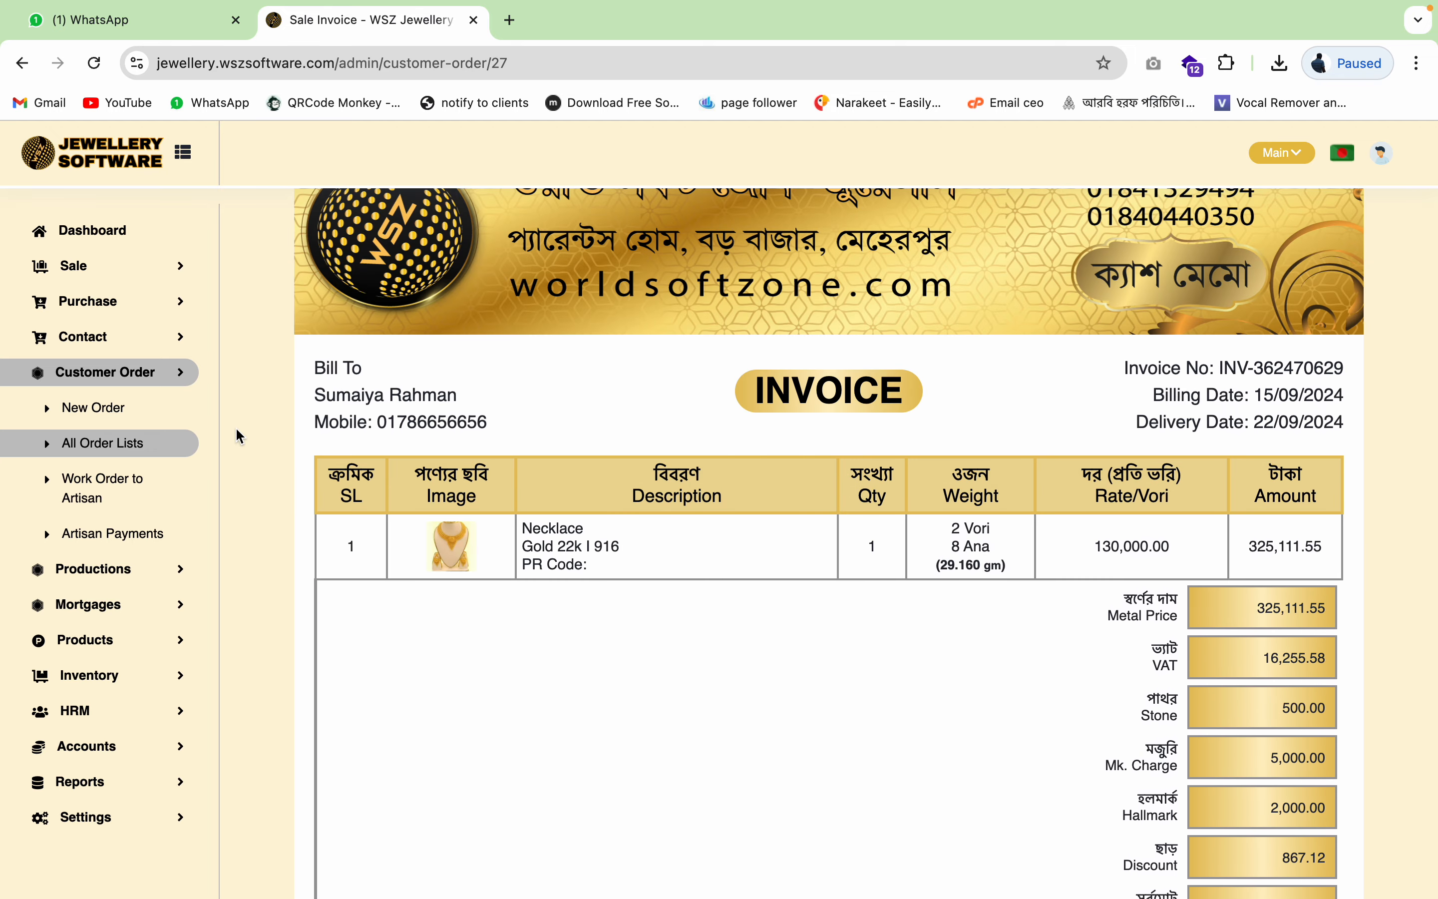
pyautogui.click(107, 453)
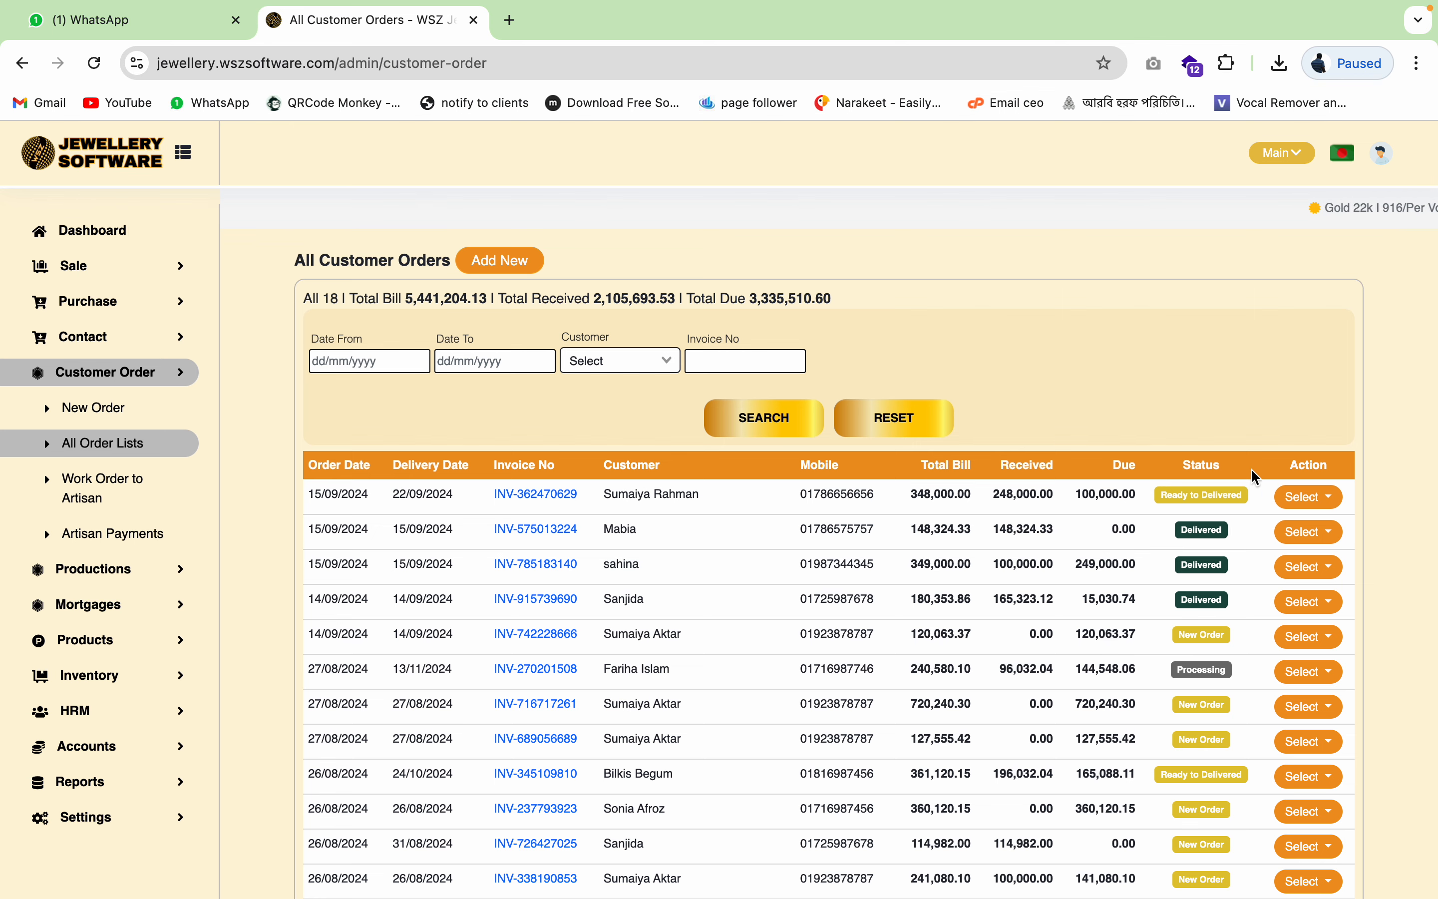
# - Edit the first order's necklace item and change its Ana weight to 10
pyautogui.click(1315, 499)
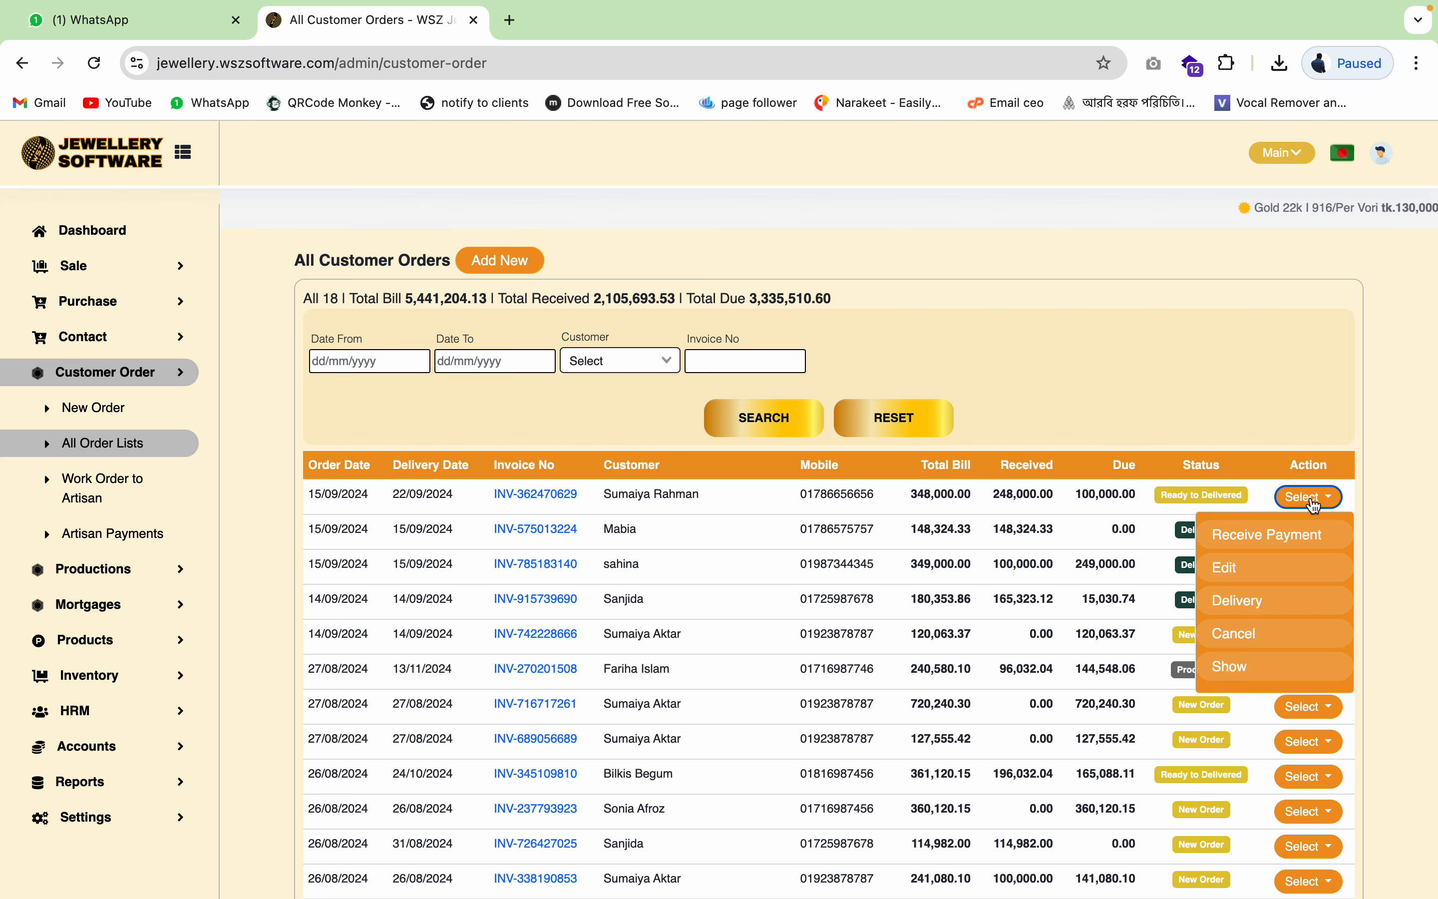
pyautogui.click(1230, 571)
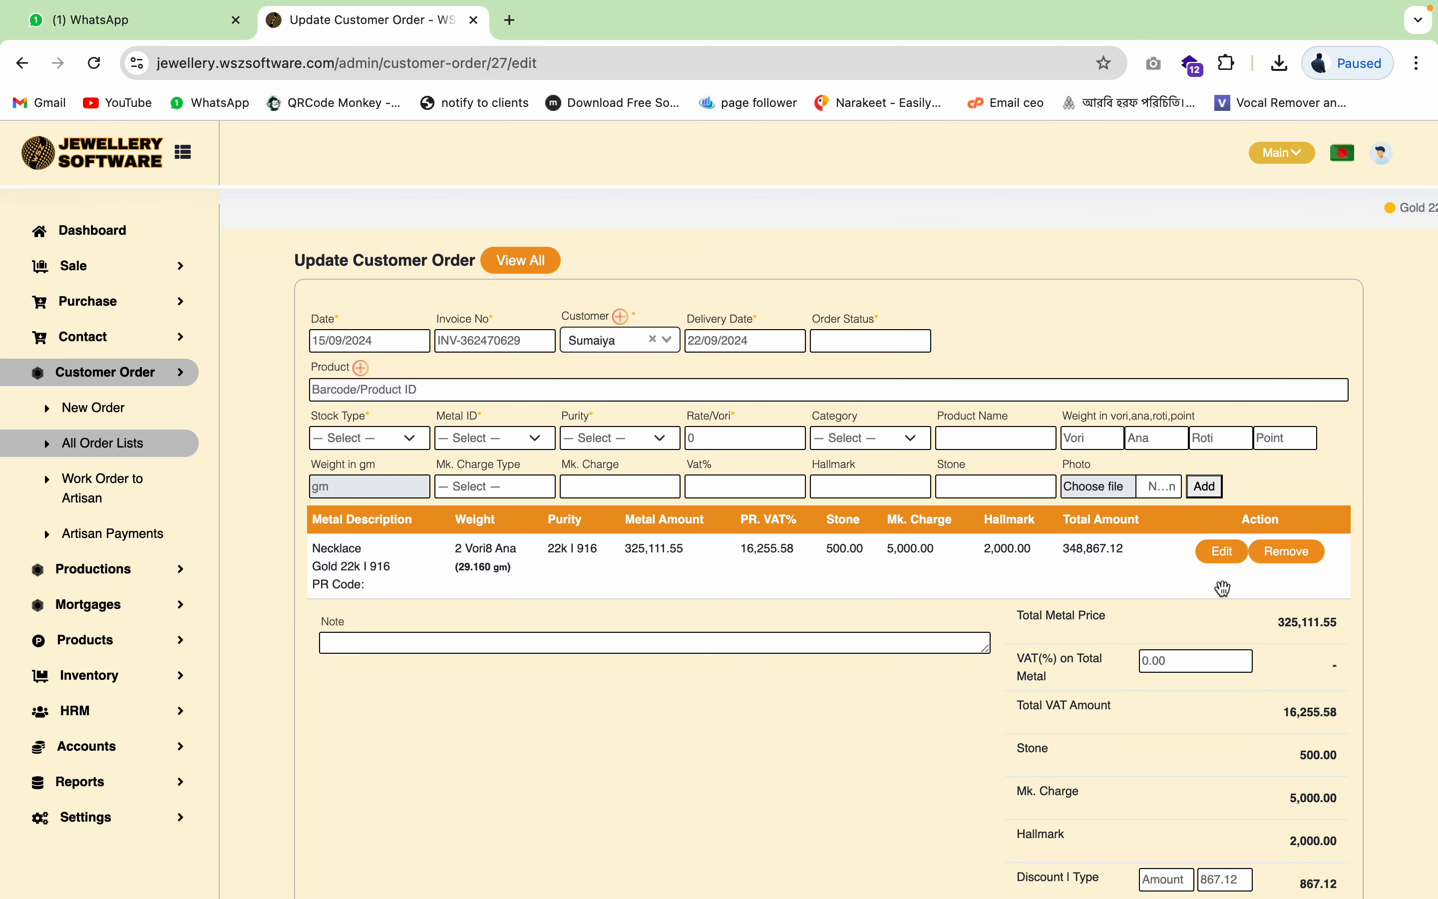
pyautogui.click(1226, 559)
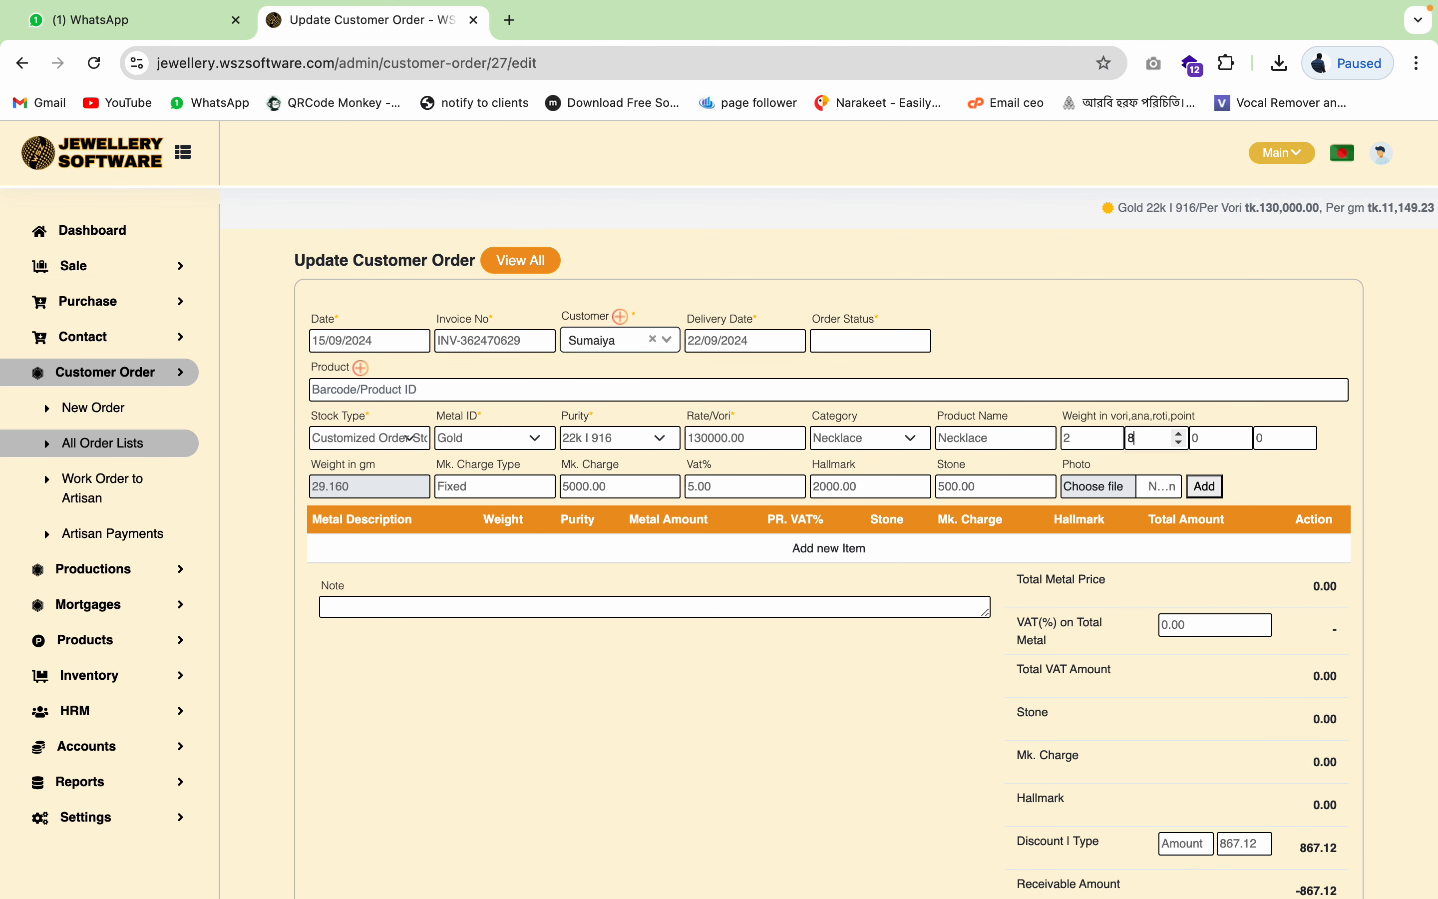
pyautogui.press('BackSpace')
pyautogui.write('10')
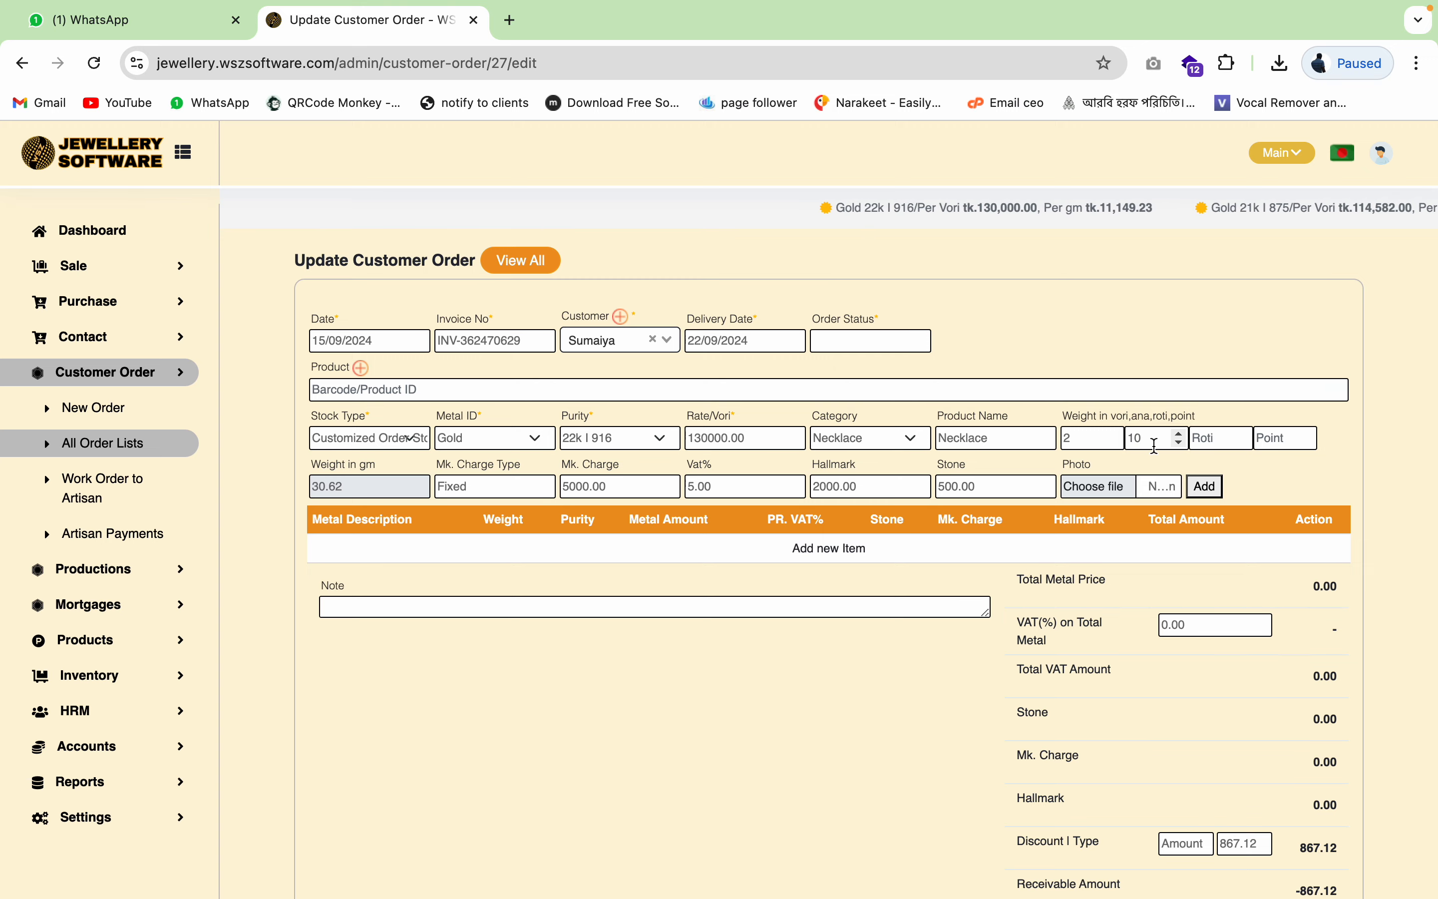
# - Attach images.jpeg to the necklace, add it back, and update the order
pyautogui.click(1136, 492)
pyautogui.click(1048, 369)
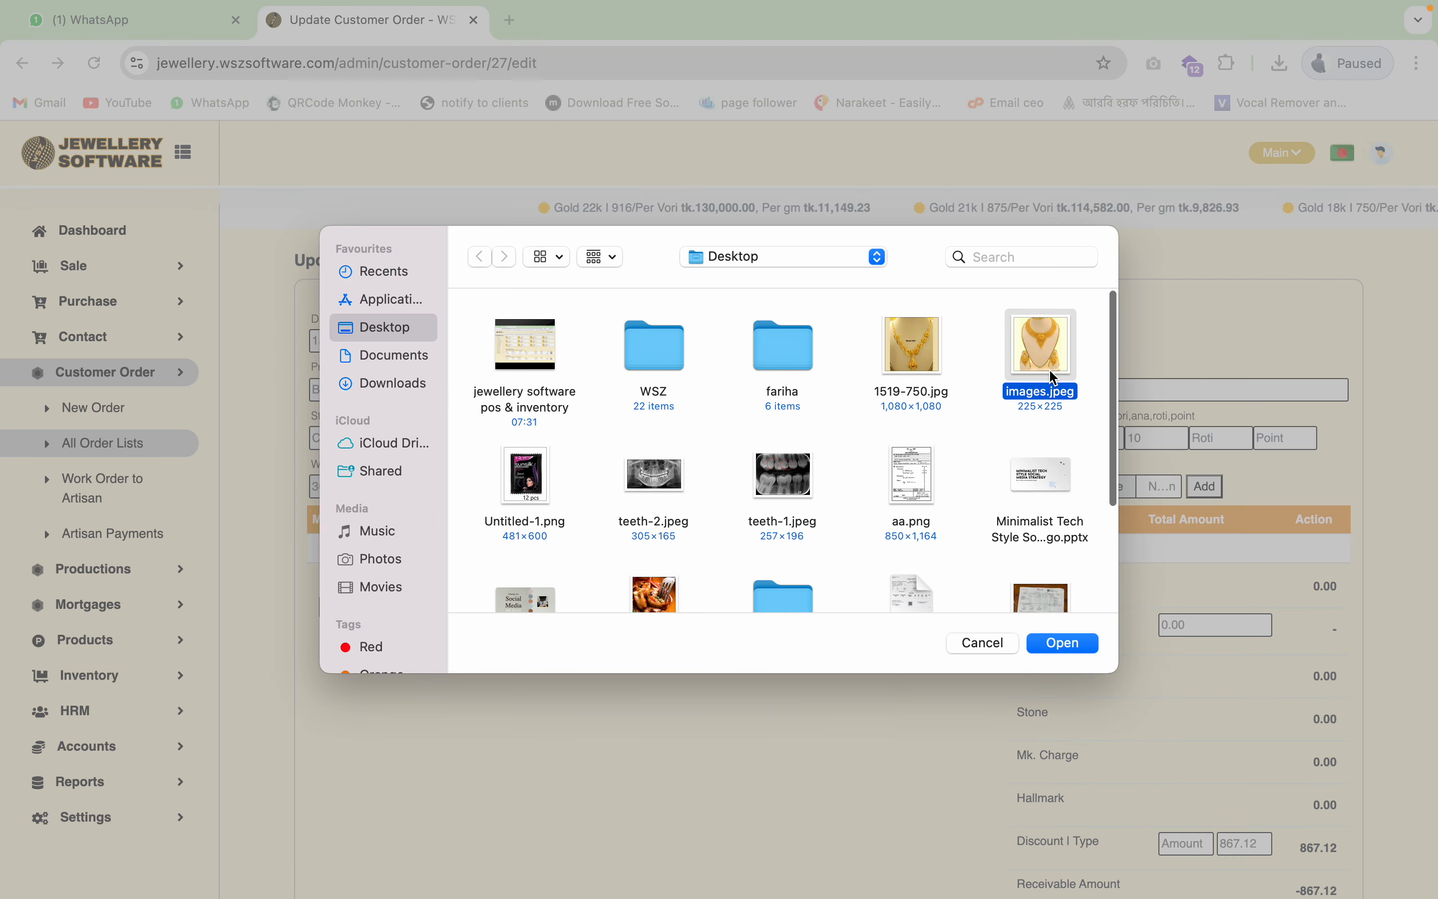
pyautogui.click(1075, 645)
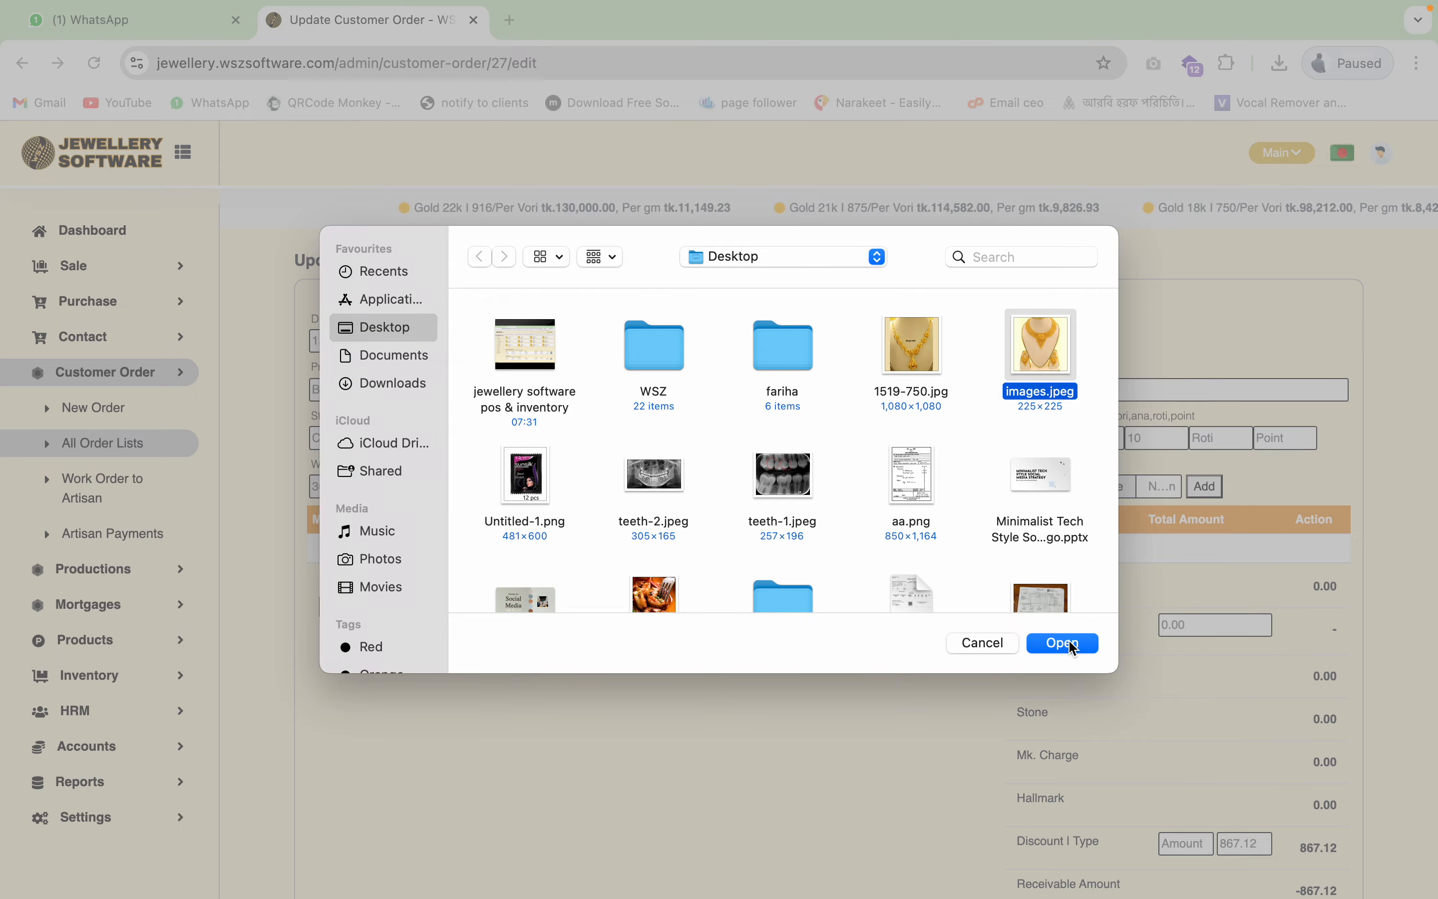
pyautogui.click(1206, 486)
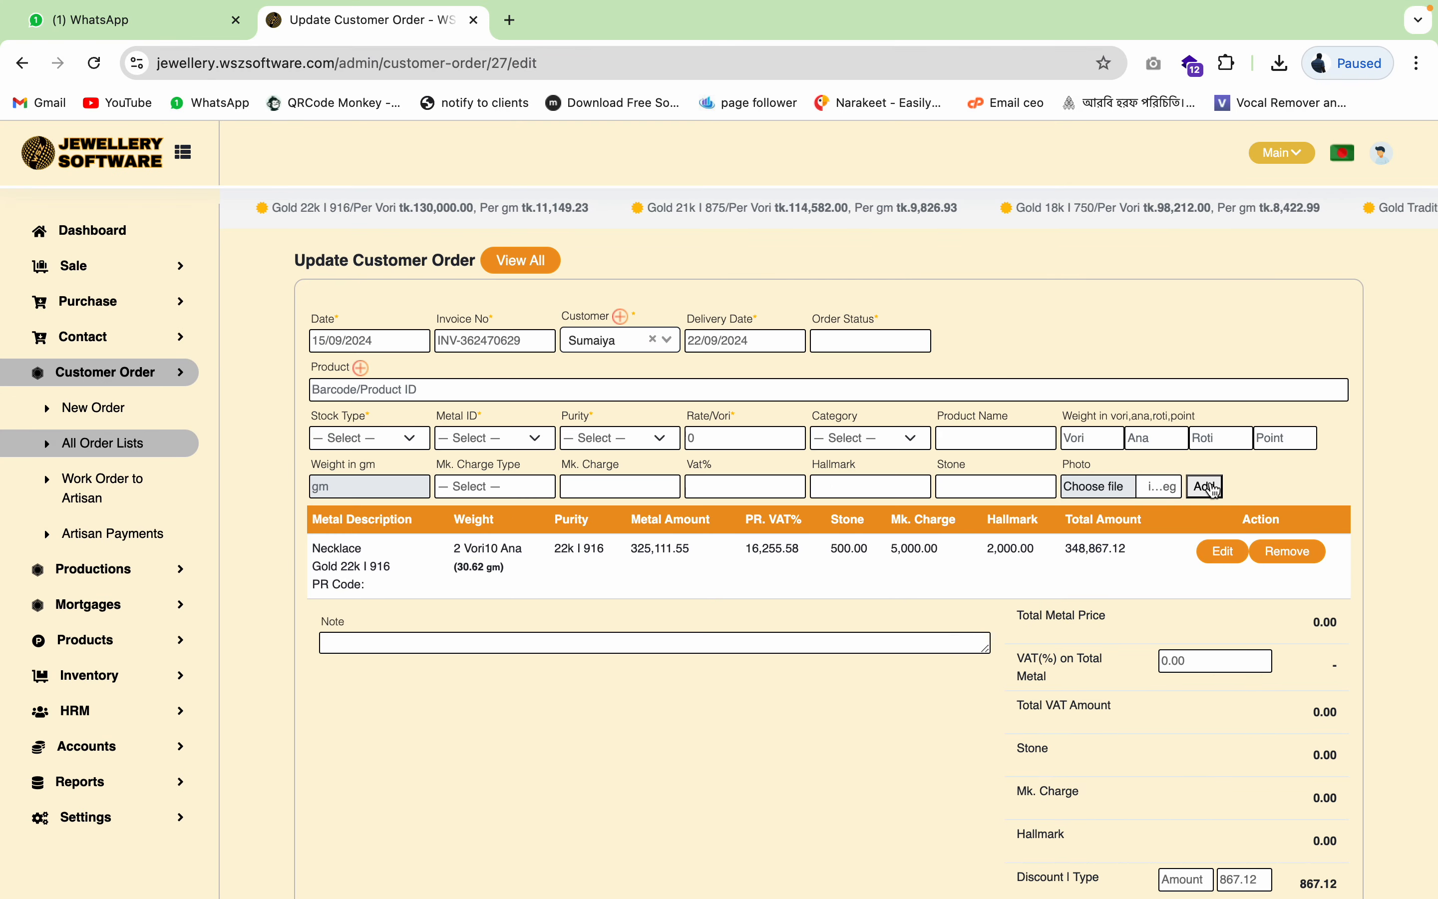
pyautogui.scroll(-3, 1129, 654)
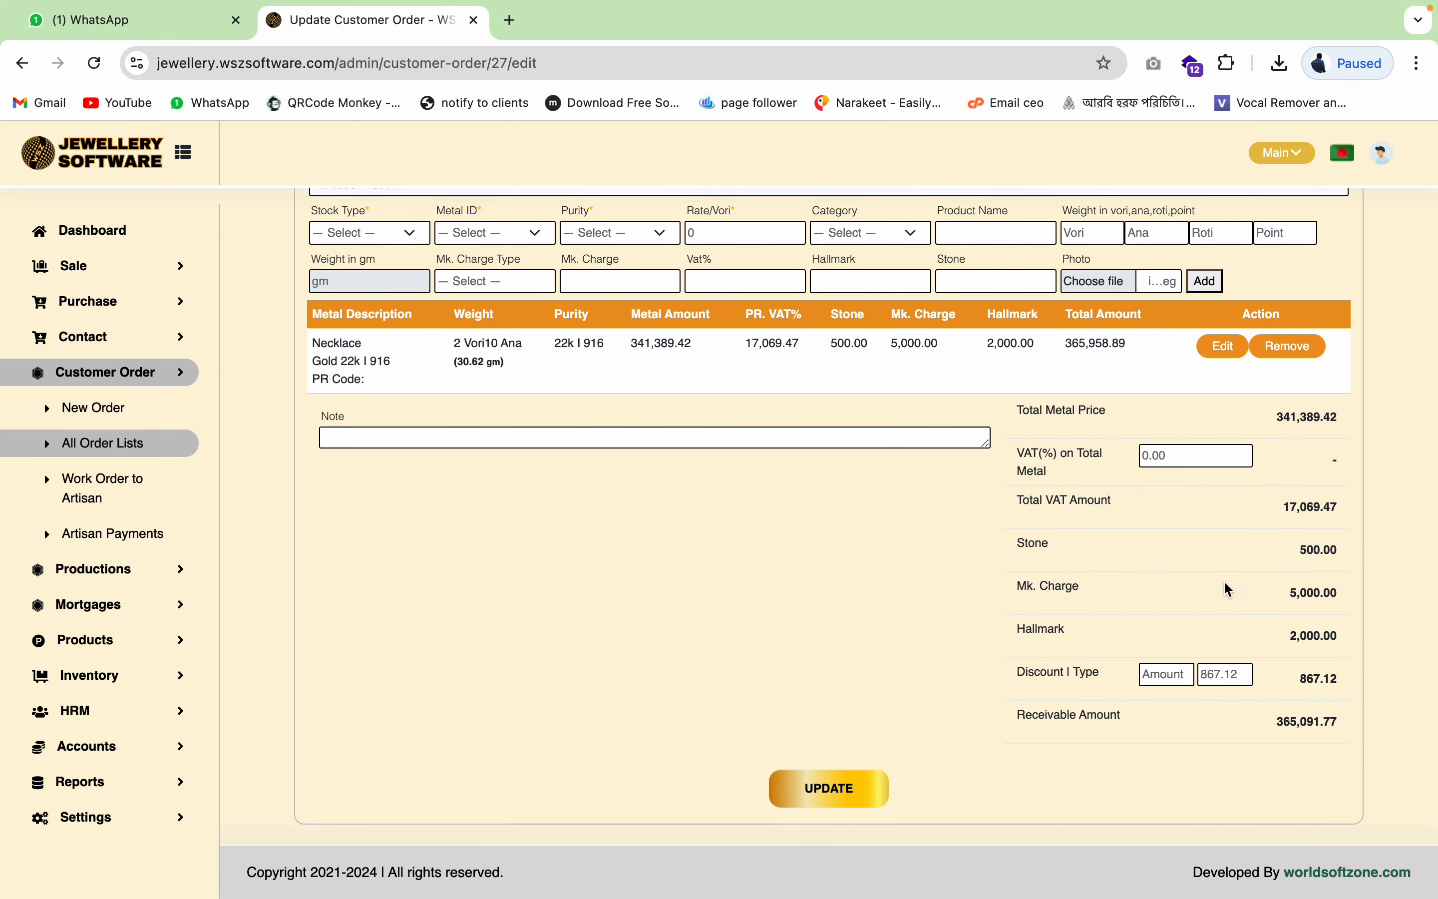
pyautogui.click(828, 789)
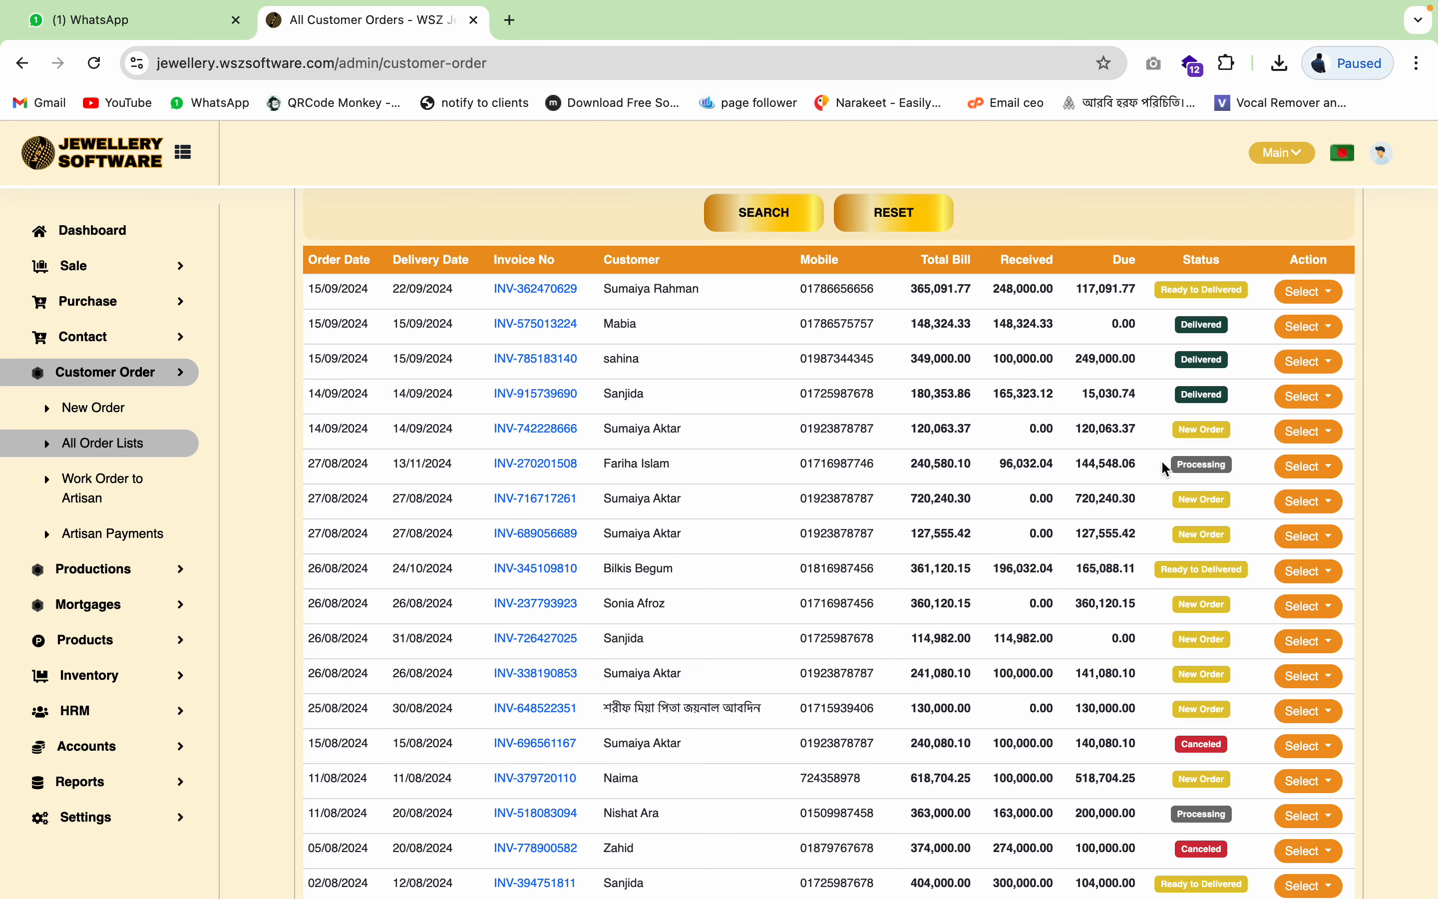
# - Review the invoice showing 2 Vori 10 Ana (30.620 gm) and 117,091.77 balance due
pyautogui.doubleClick(1092, 293)
pyautogui.click(538, 291)
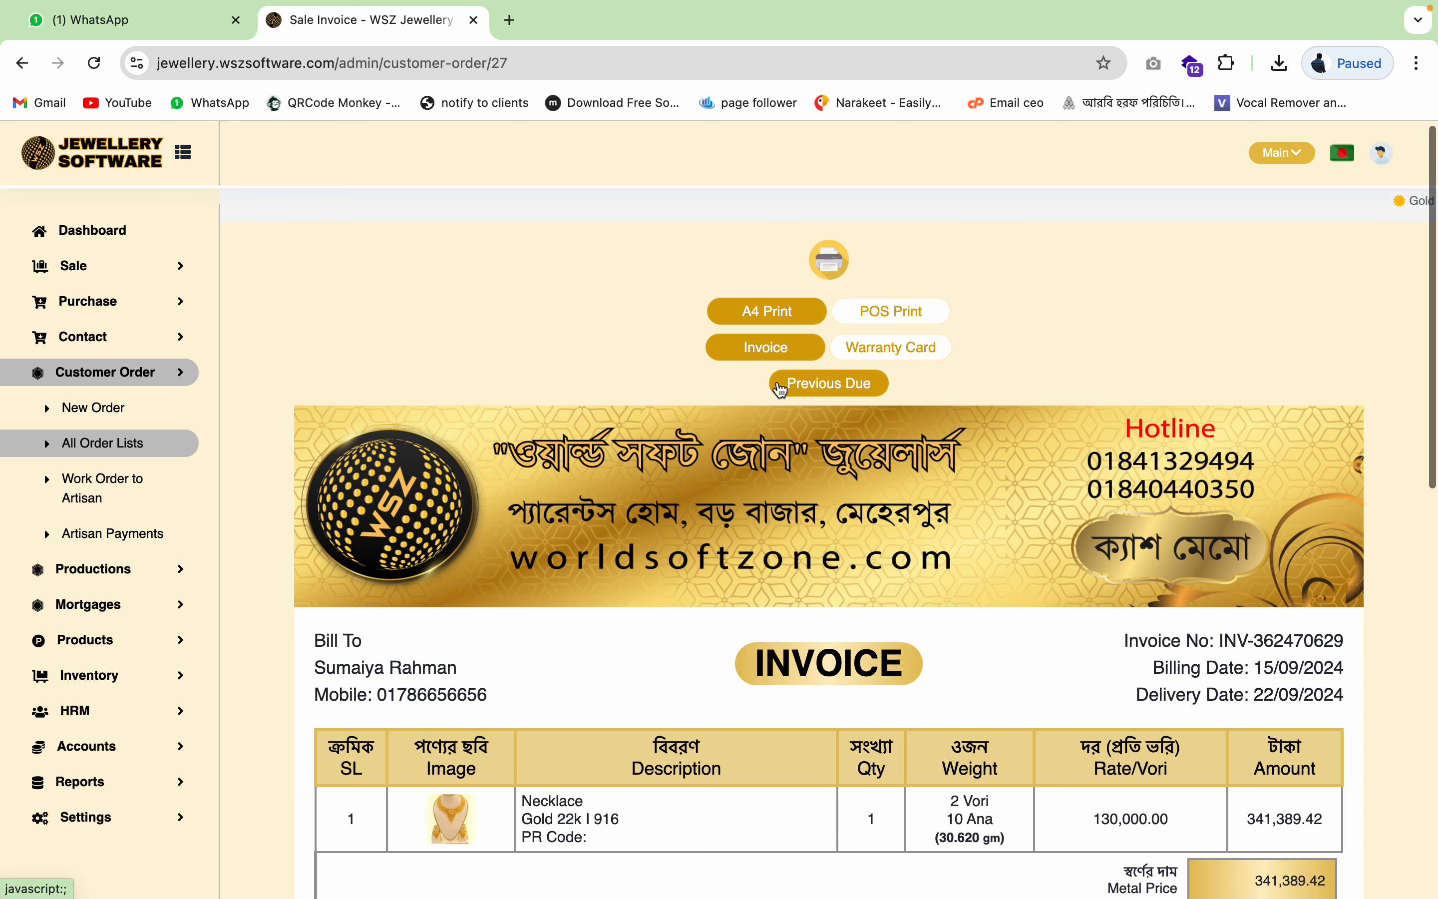
pyautogui.scroll(-4, 941, 472)
pyautogui.doubleClick(969, 569)
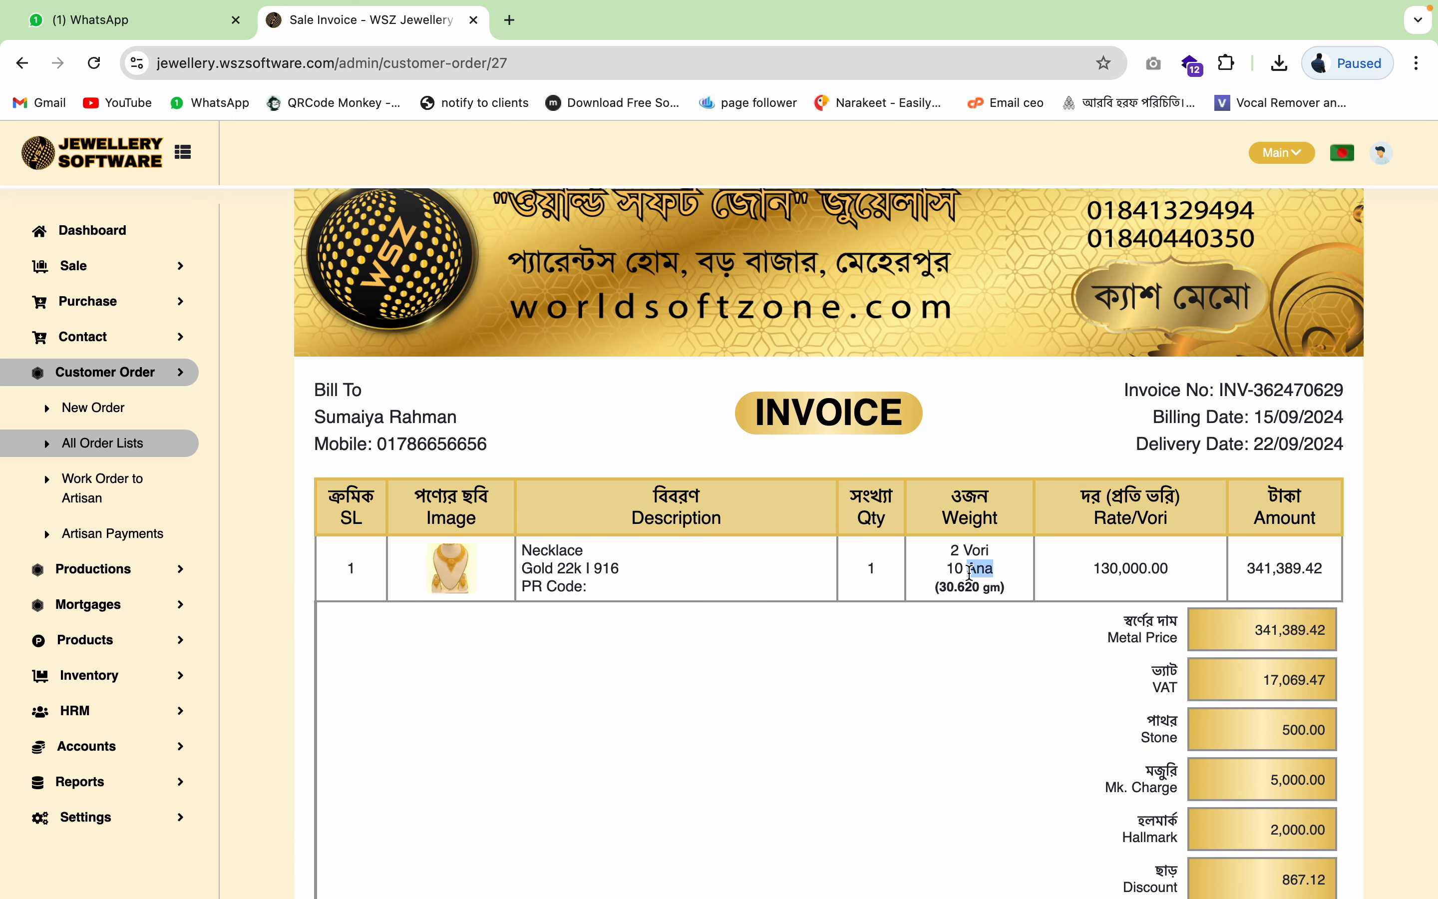
pyautogui.doubleClick(945, 589)
pyautogui.scroll(4, 980, 619)
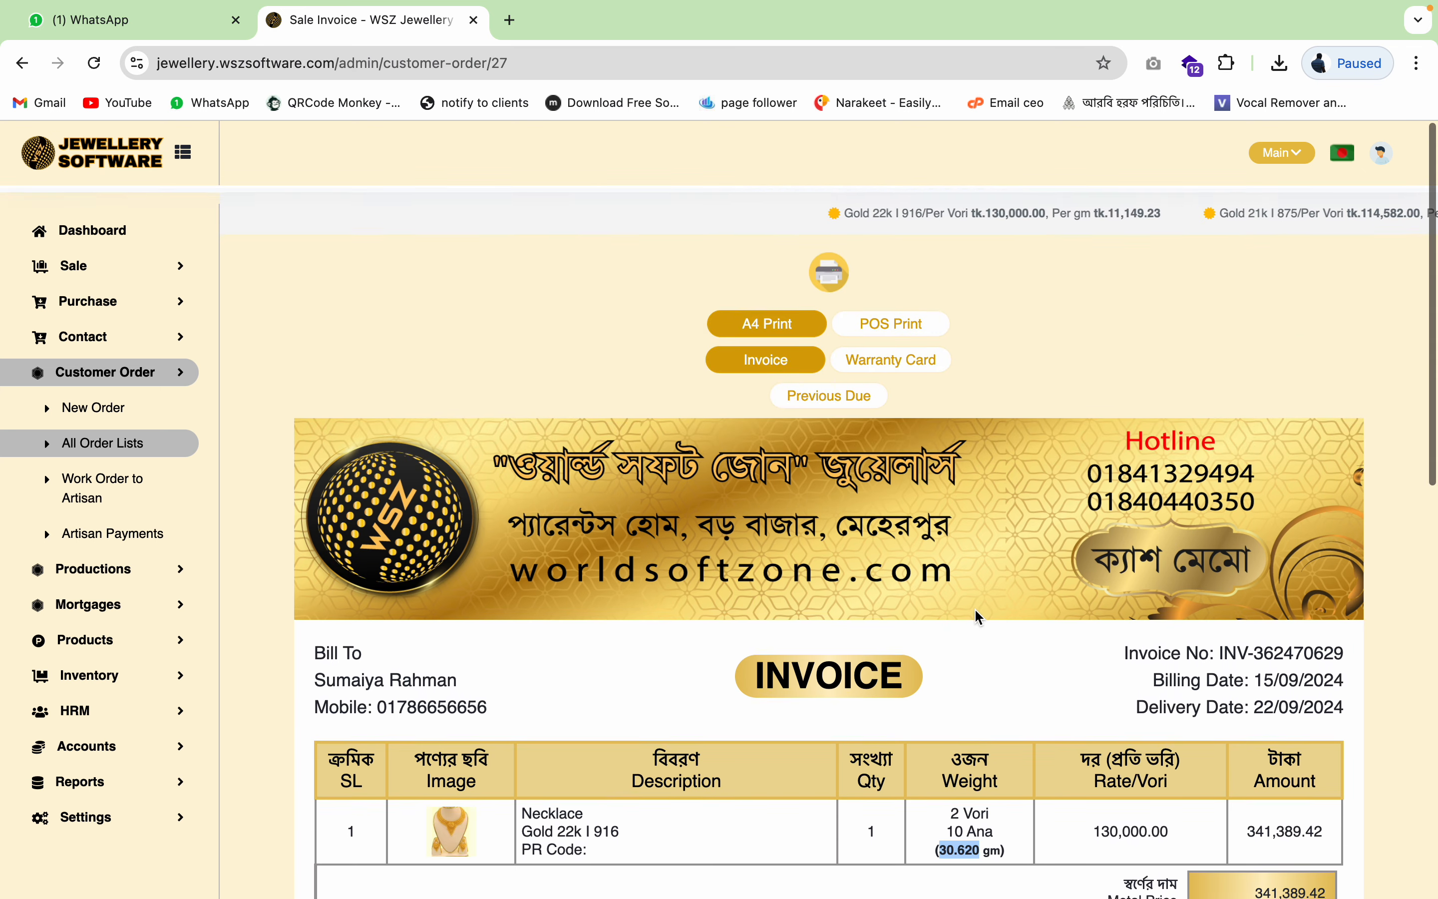
pyautogui.scroll(-6, 979, 618)
pyautogui.scroll(5, 876, 562)
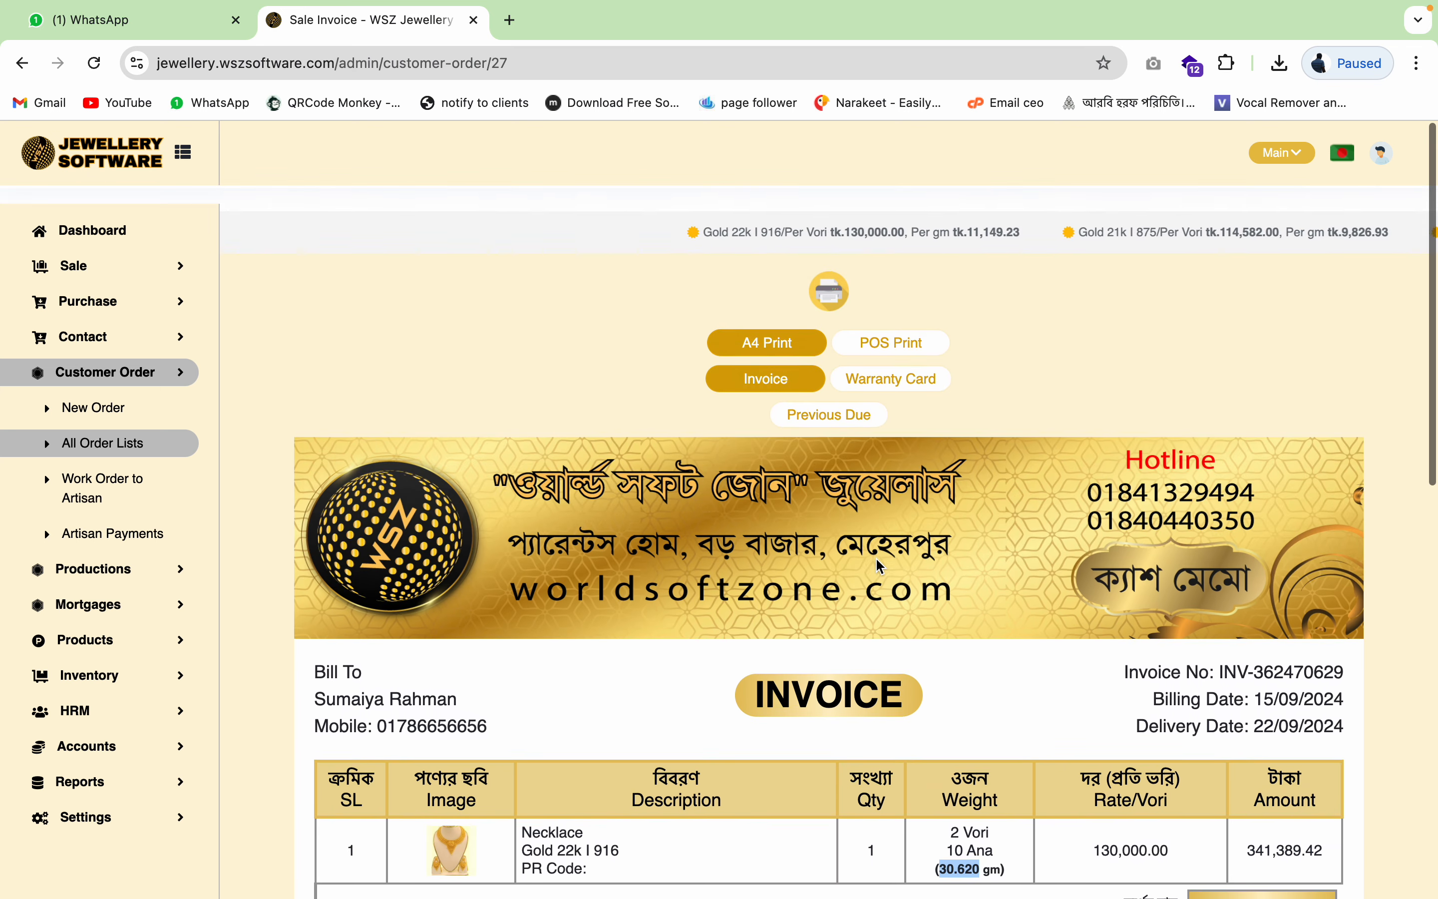
pyautogui.scroll(-10, 885, 562)
pyautogui.scroll(-1, 890, 565)
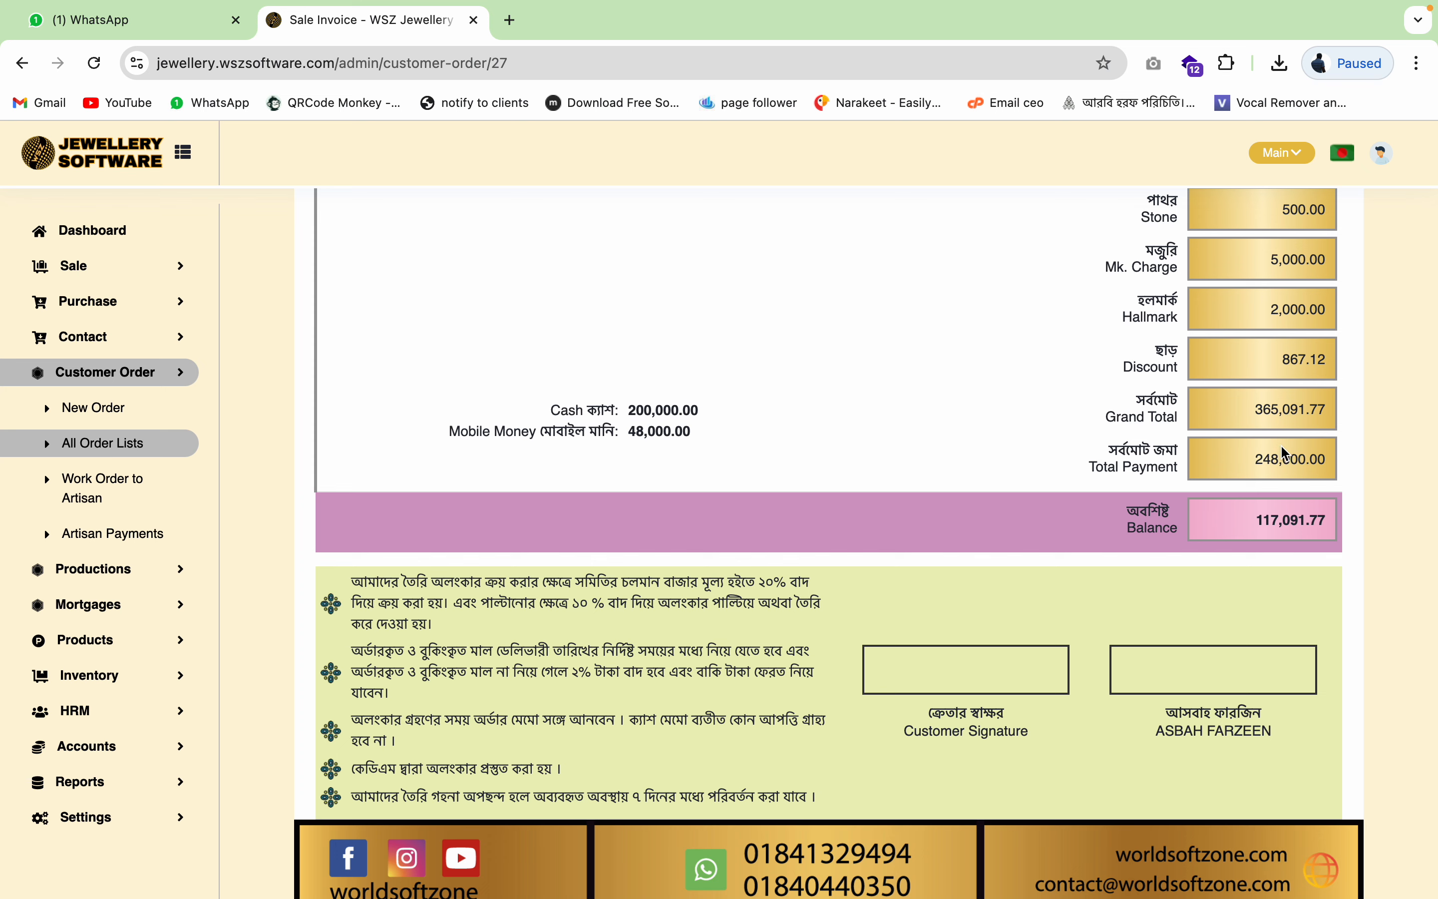
pyautogui.scroll(10, 1163, 535)
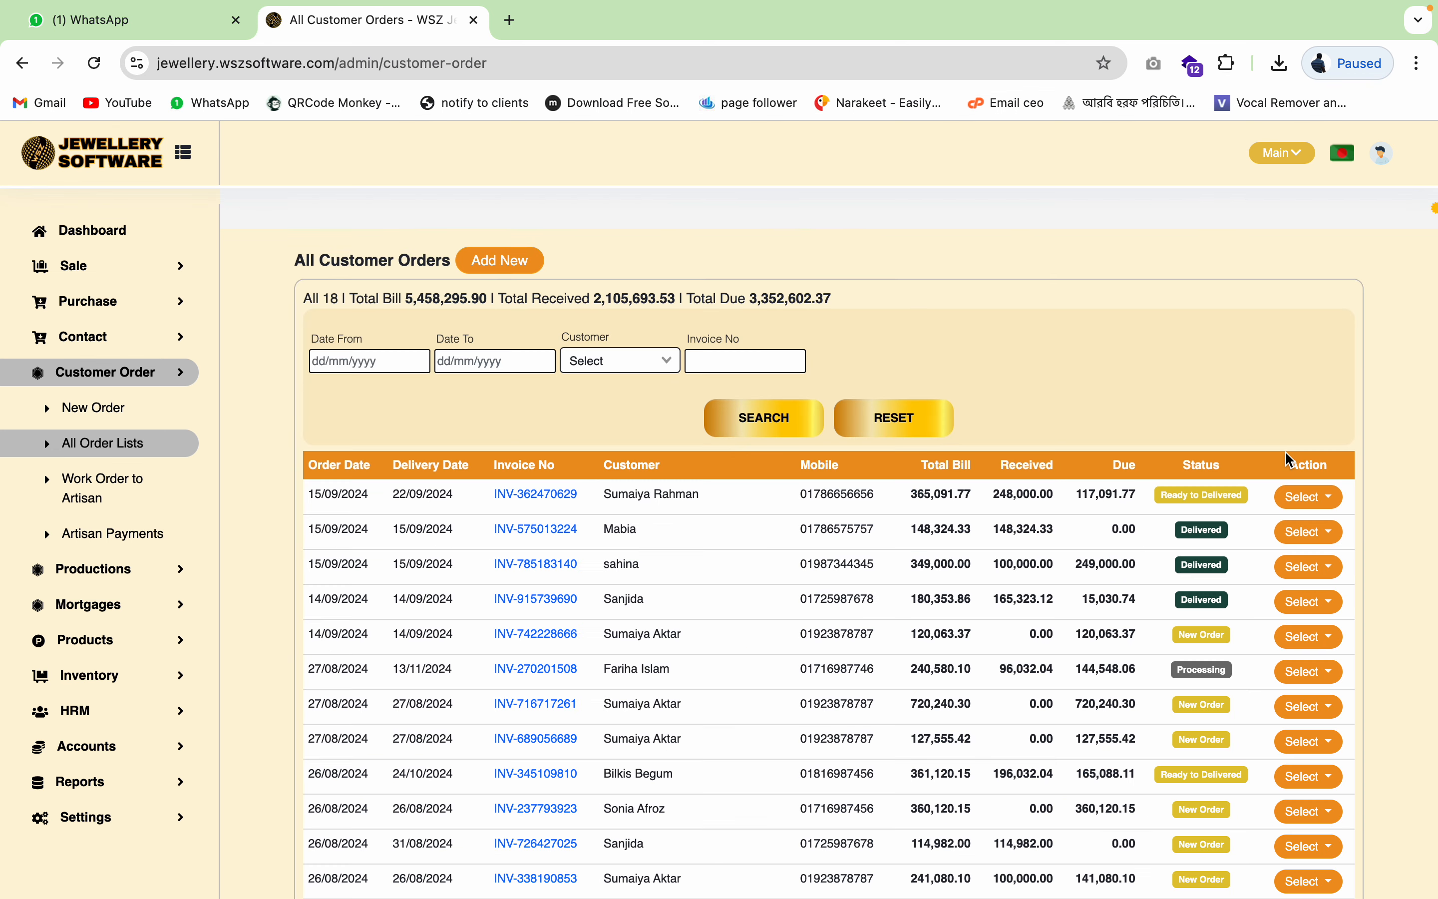
# - Mark the first order in All Order Lists as delivered and confirm with OK
pyautogui.click(1336, 499)
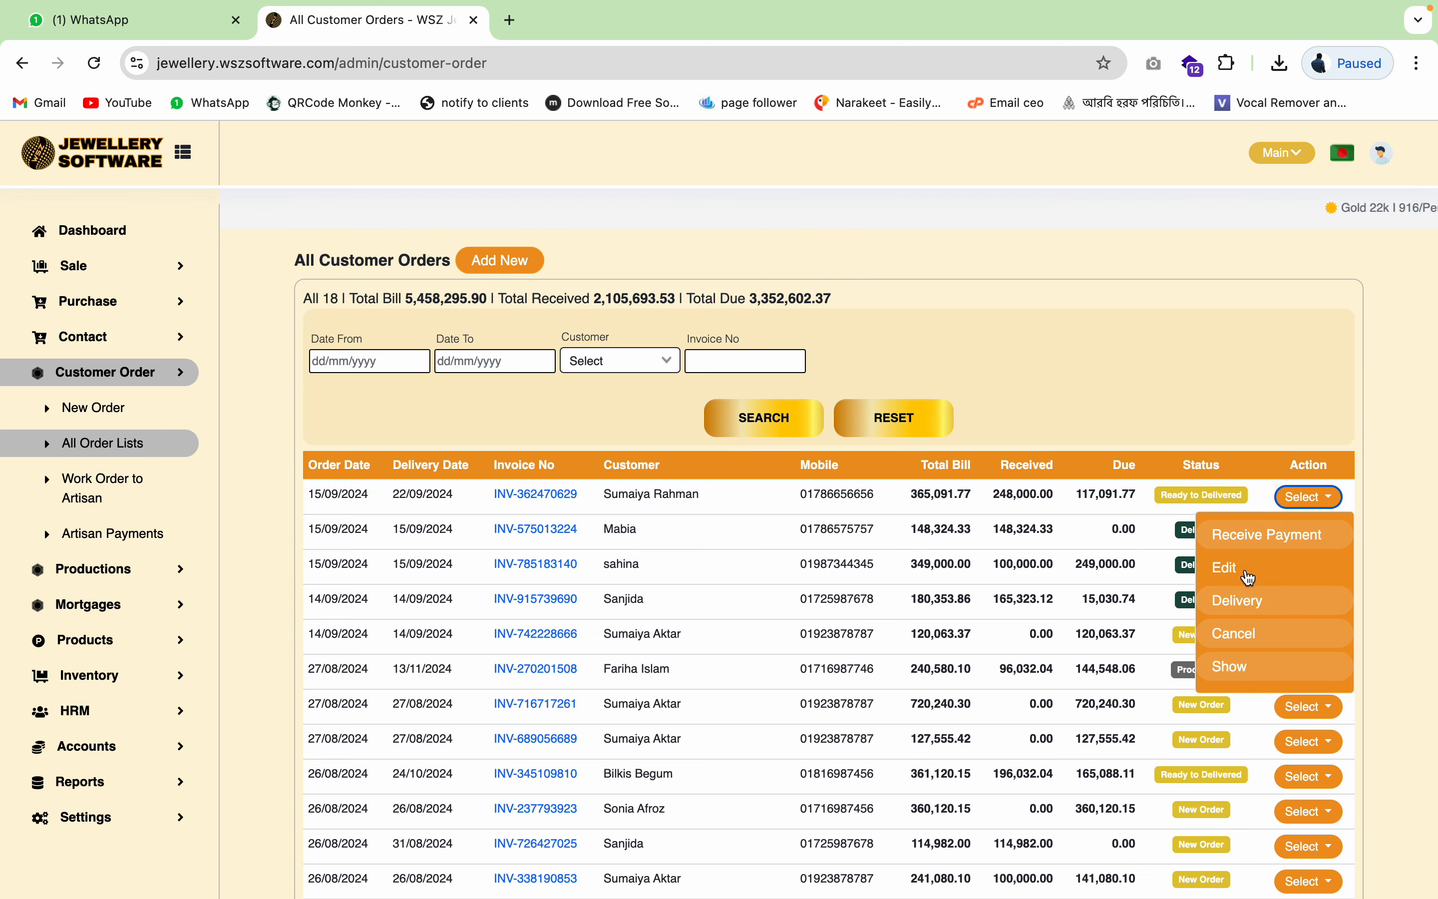
pyautogui.click(1247, 609)
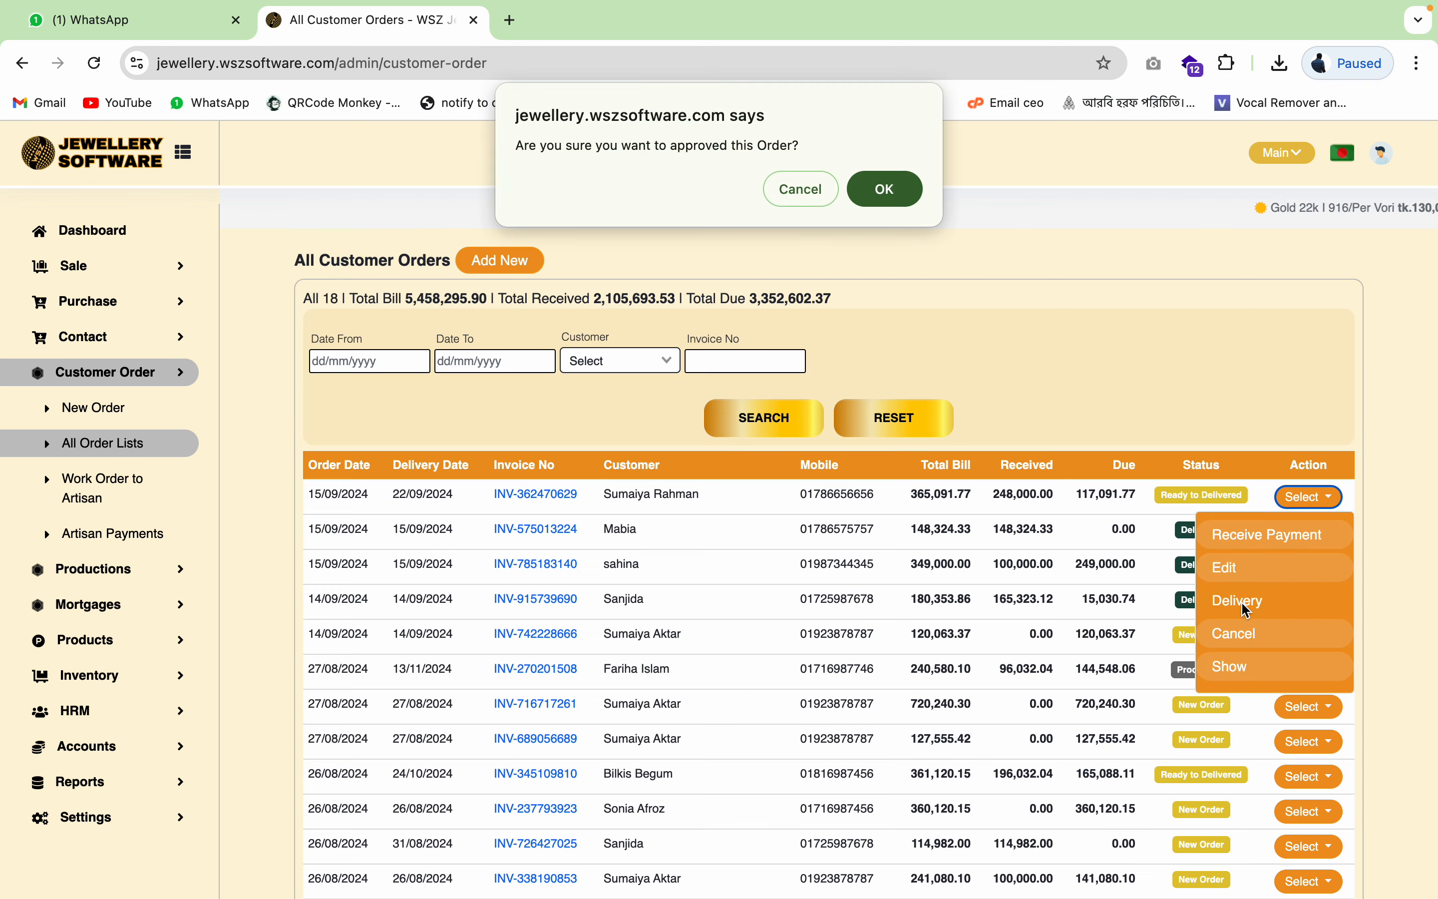
pyautogui.click(898, 194)
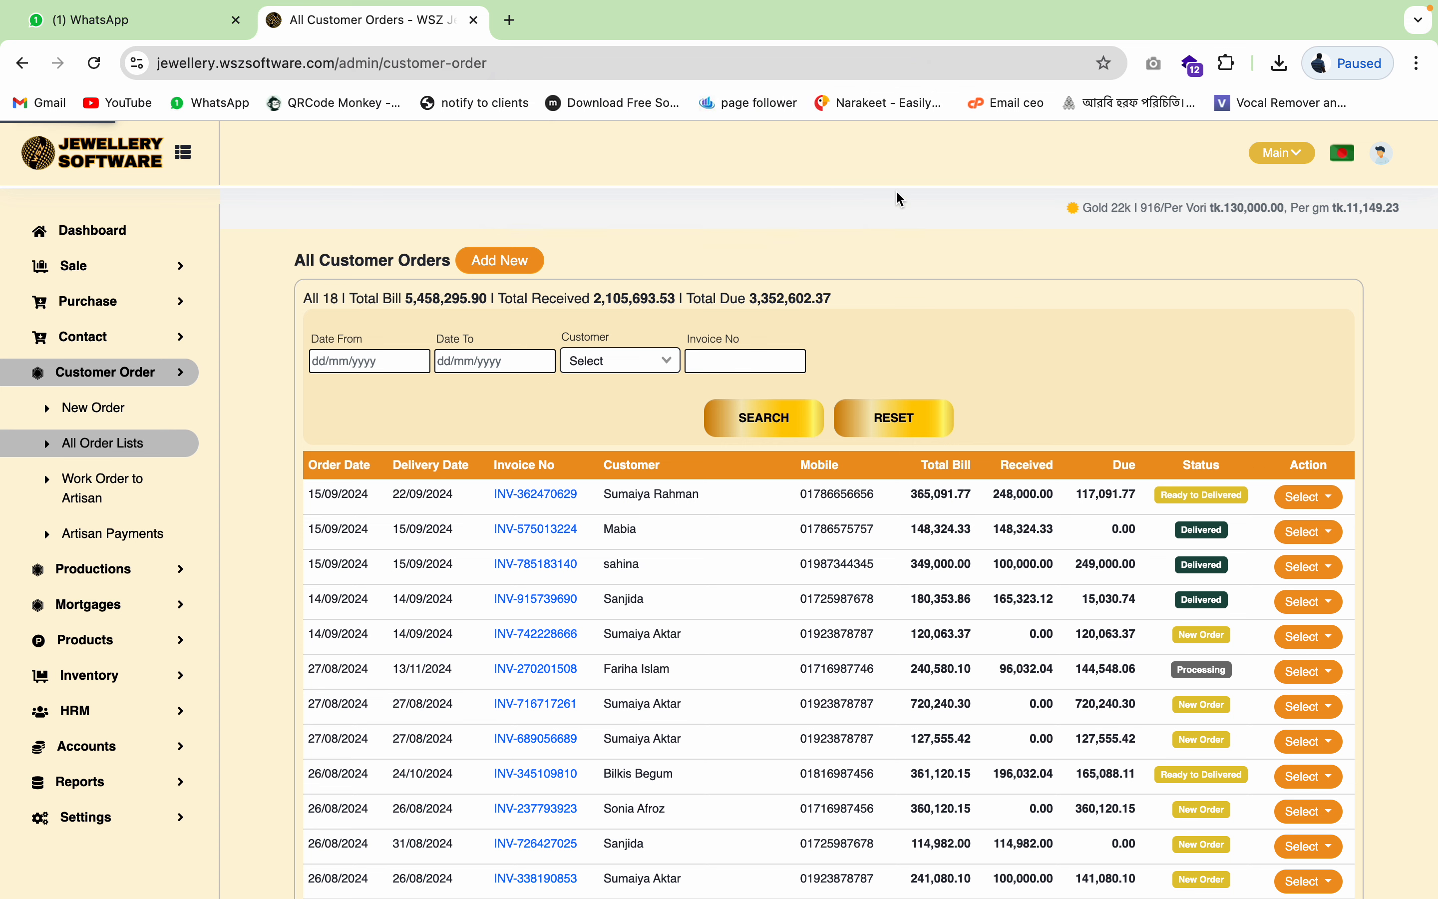